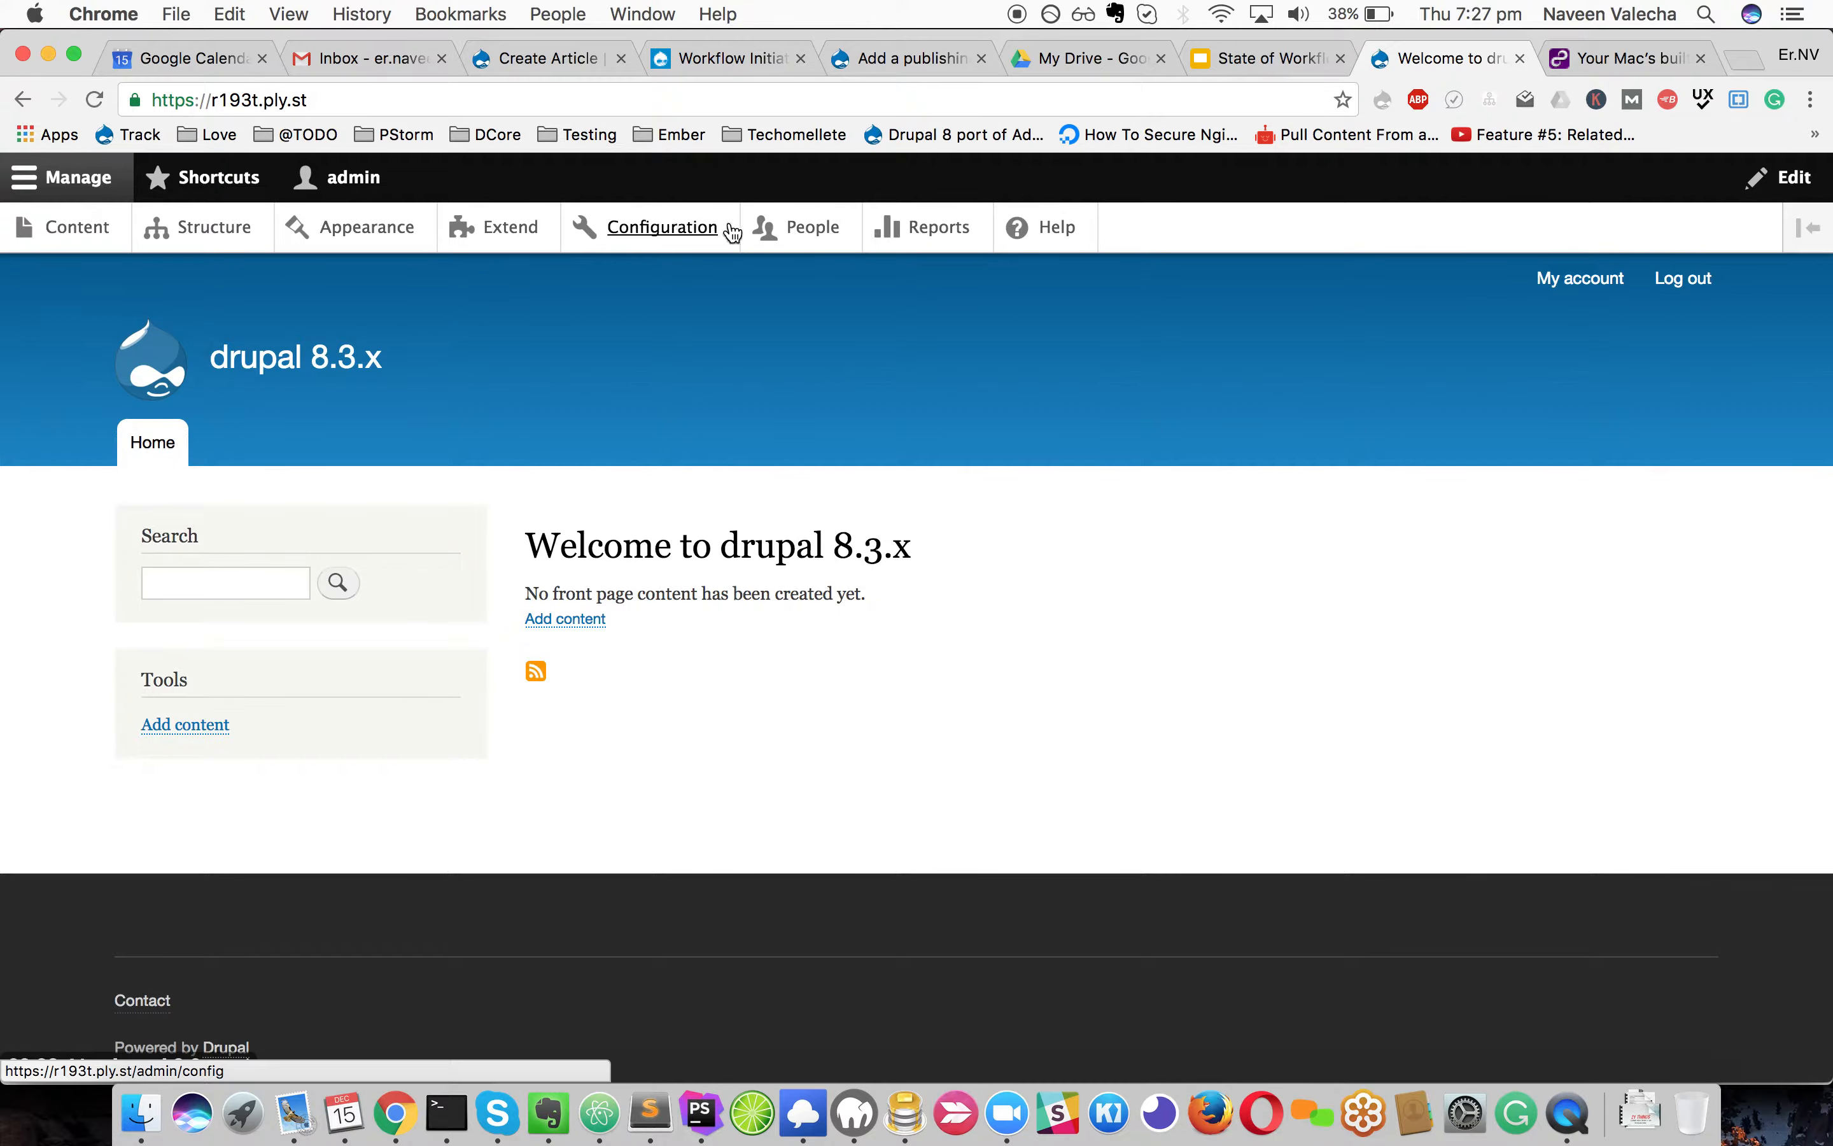
Install the experimental core Workflows module, filtering the site's module list by "Wor" and accepting the experimental-module confirmation
{"action": "left_click_drag", "start_coordinate": [384, 359], "coordinate": [208, 358]}
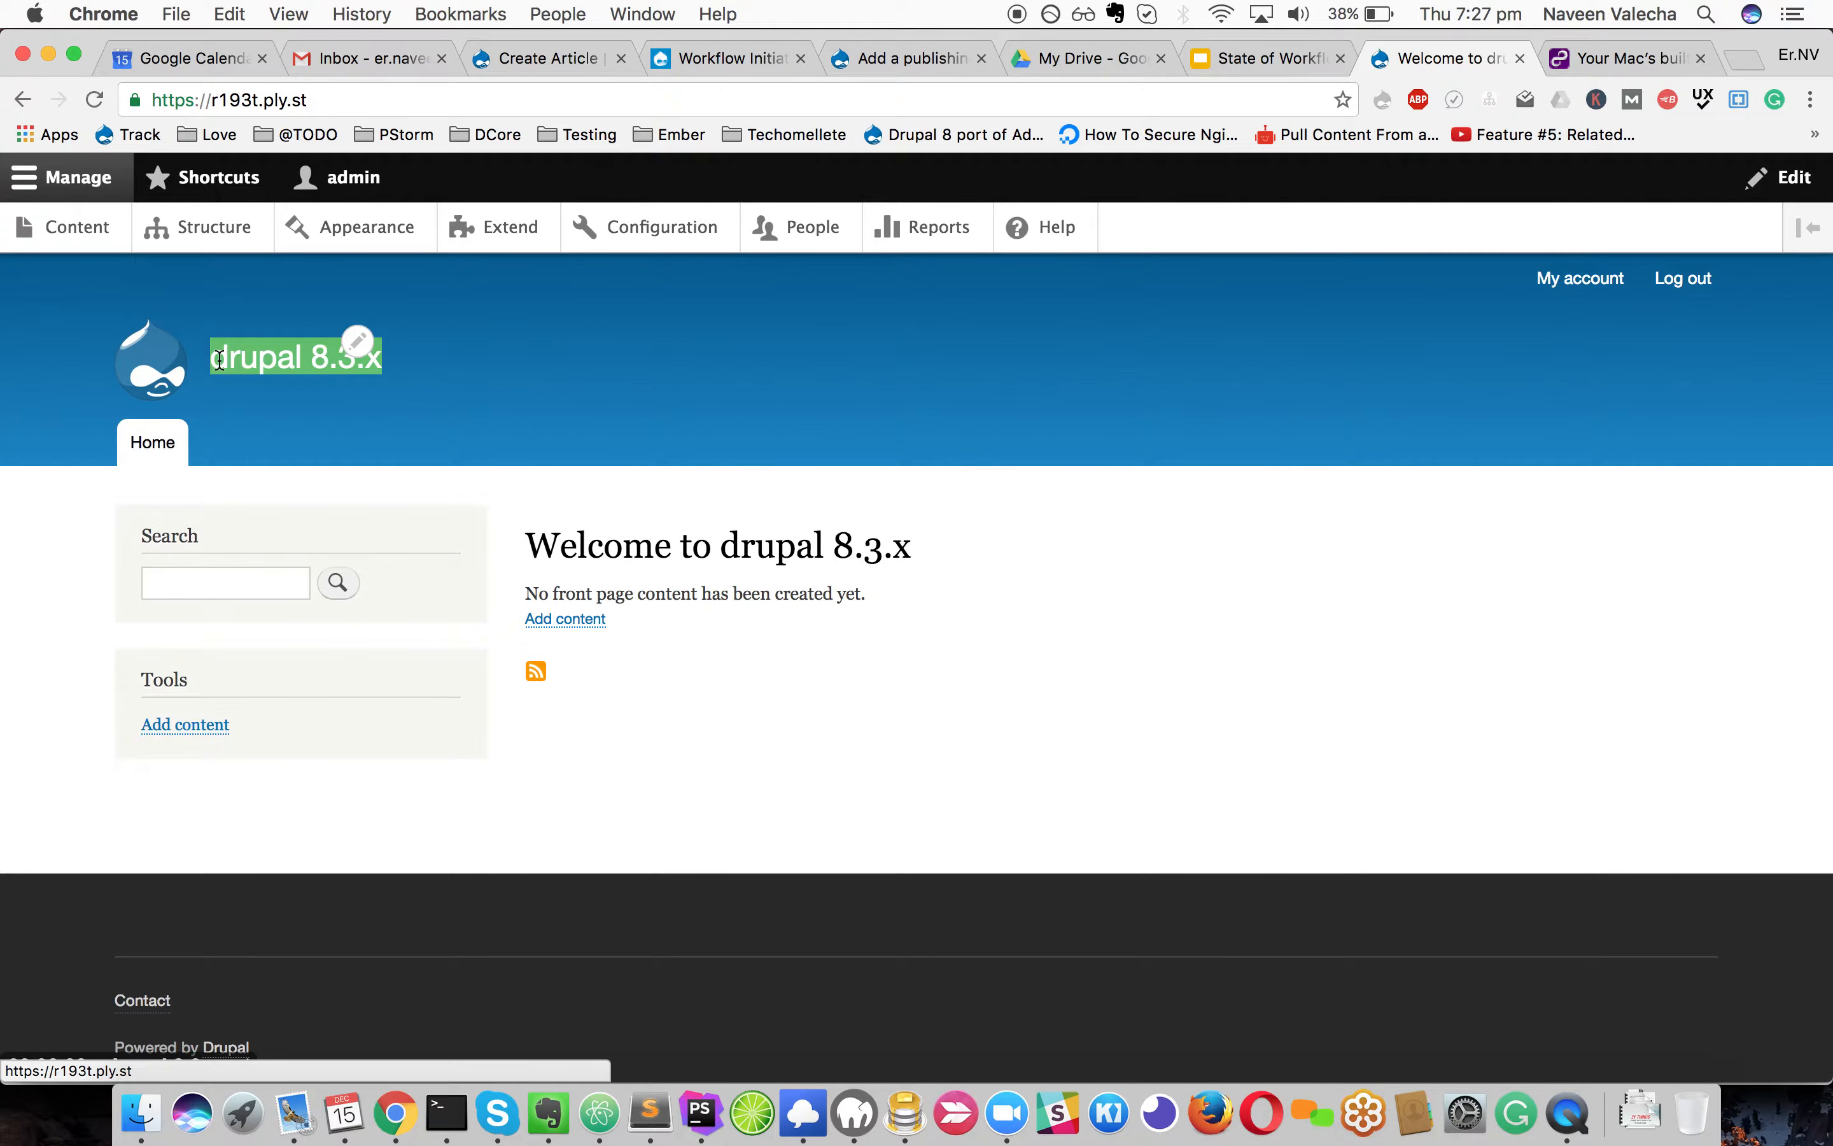
{"action": "left_click", "coordinate": [509, 248]}
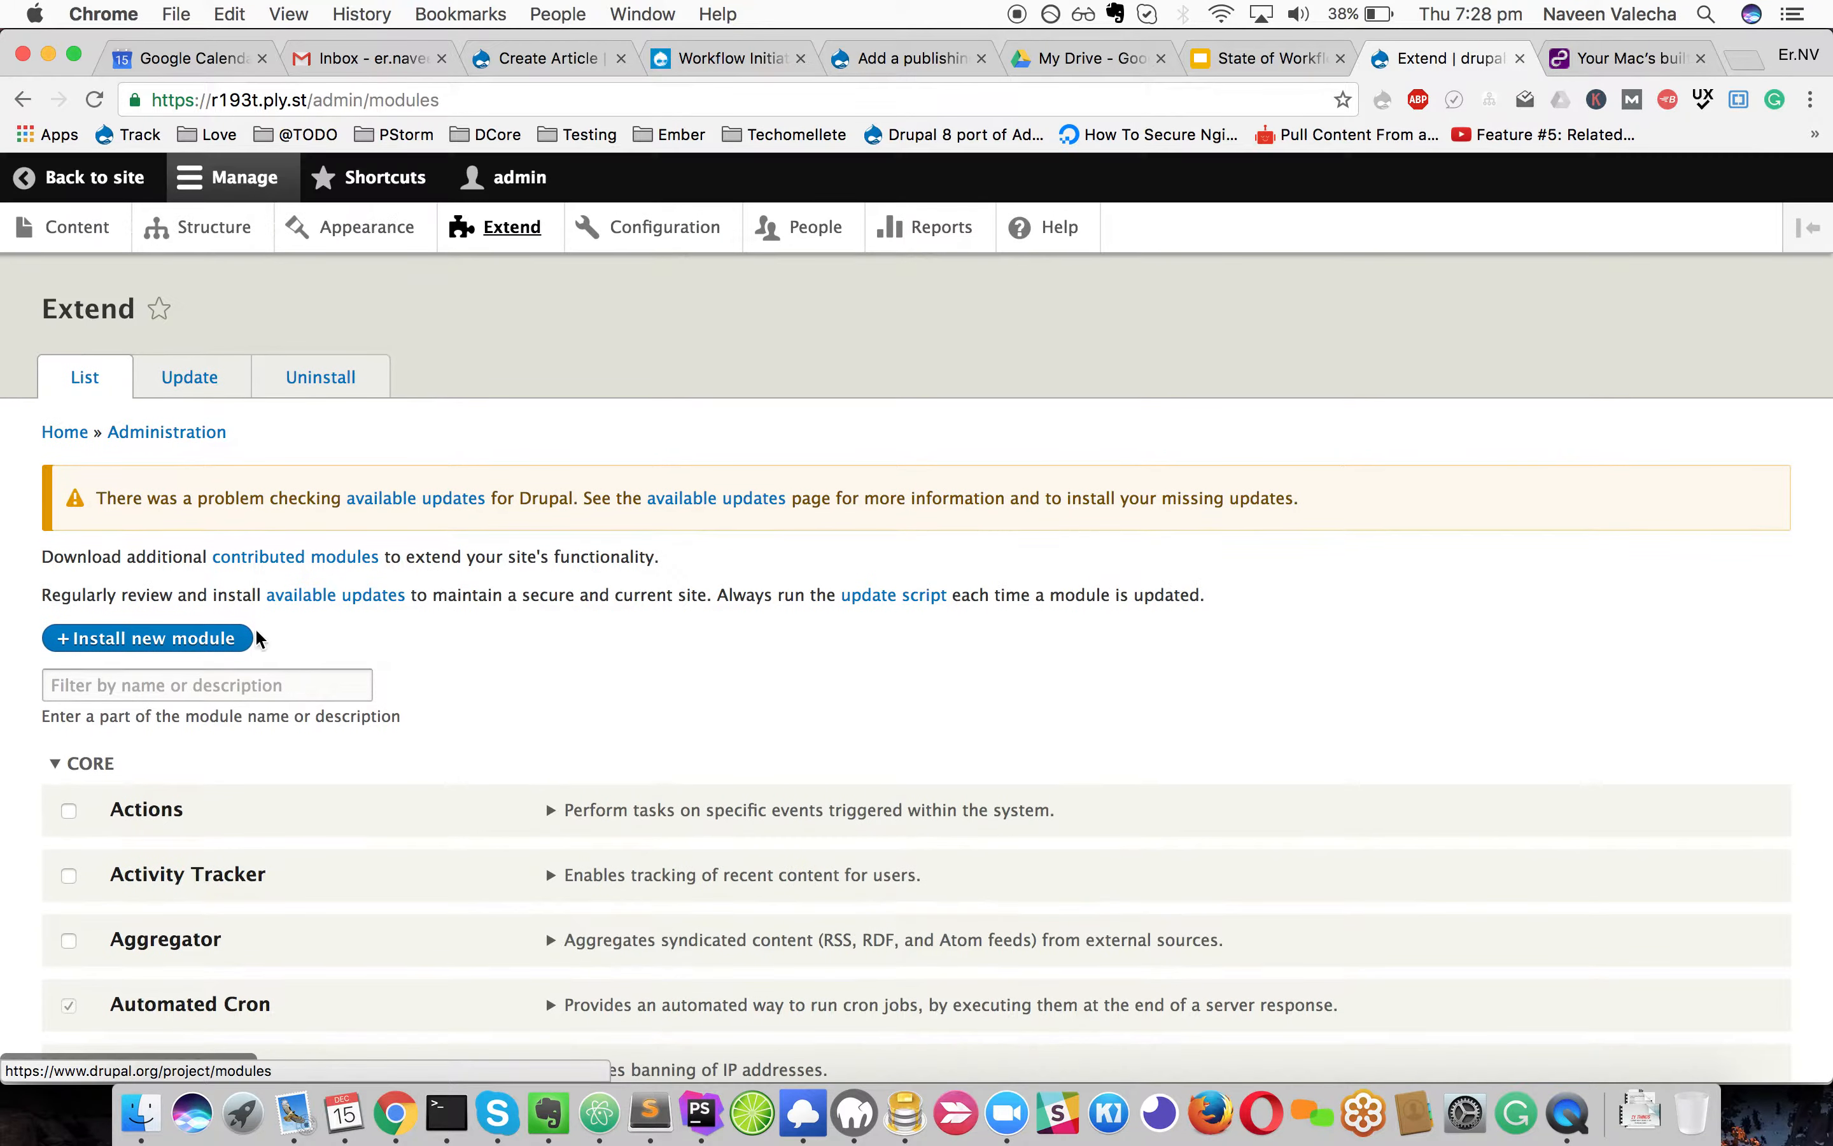
{"action": "left_click", "coordinate": [223, 683]}
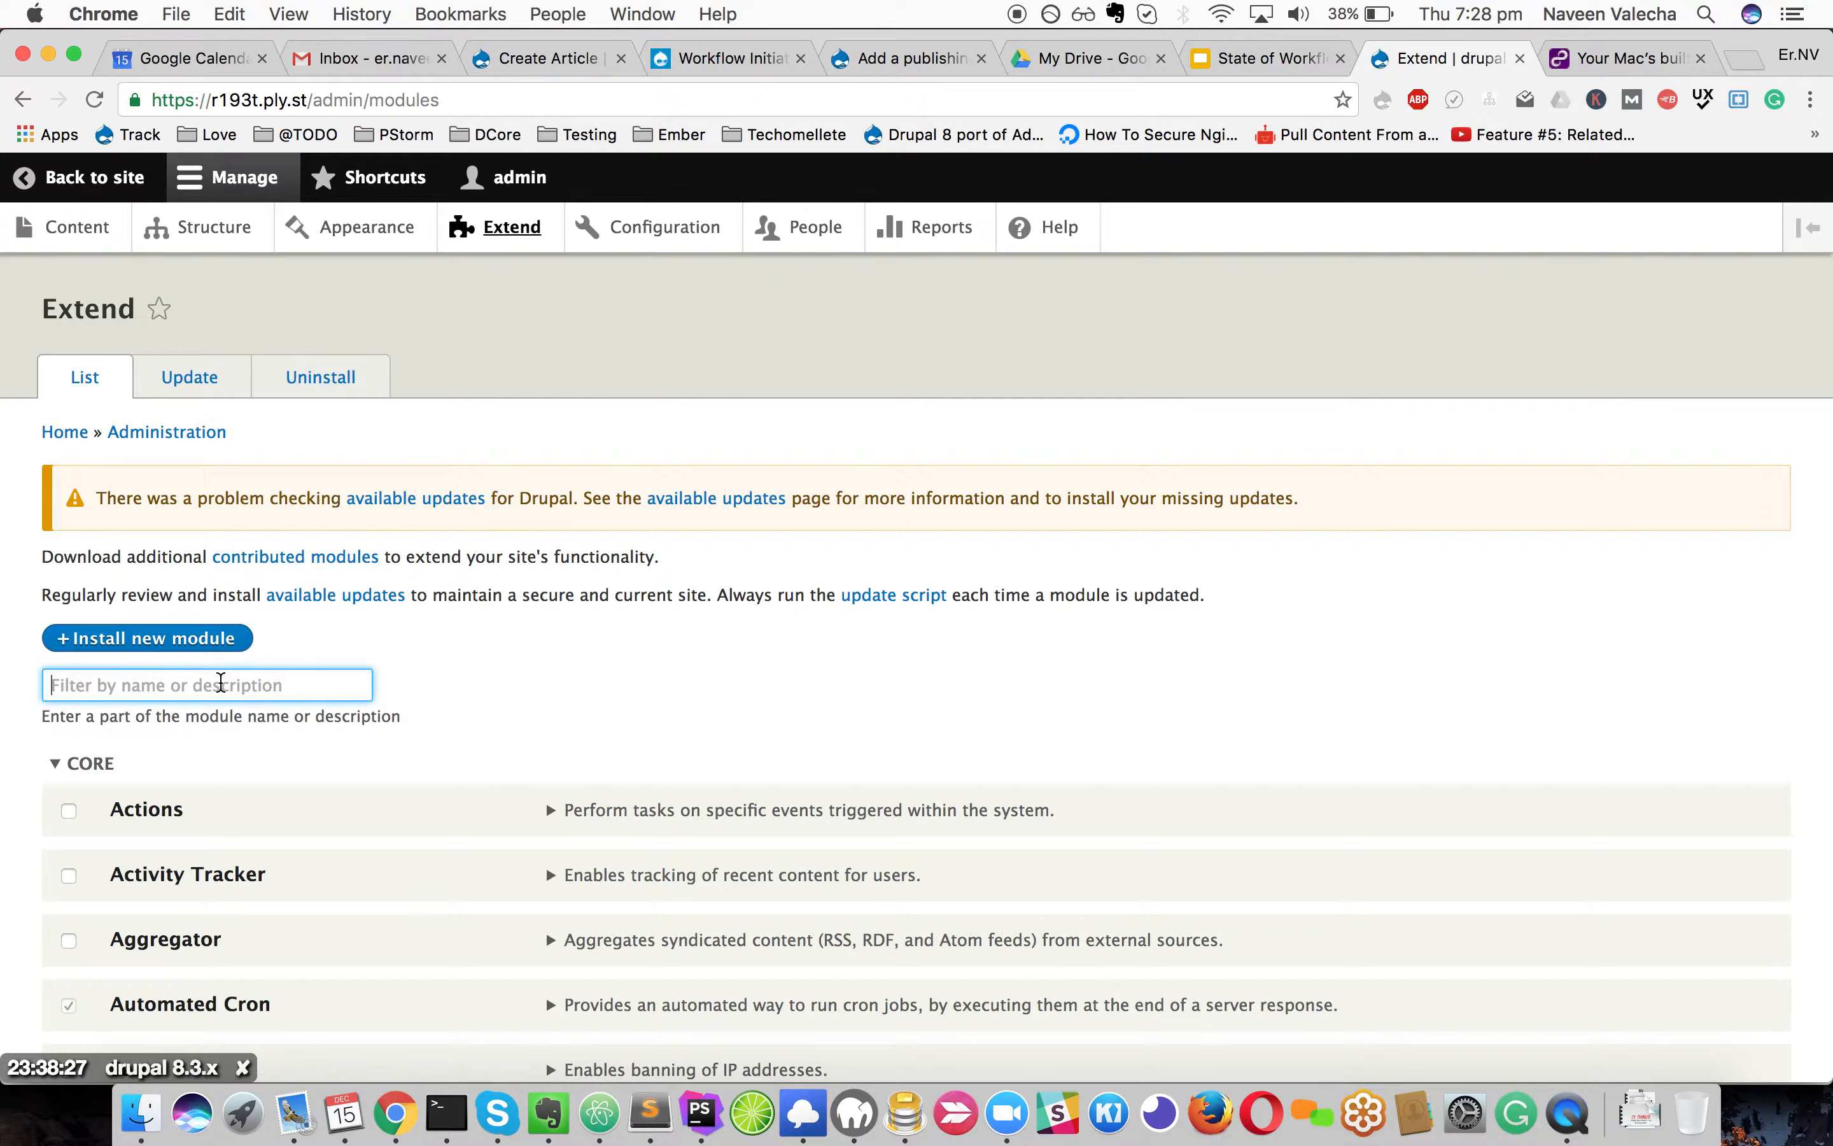
{"action": "type", "text": "Wor"}
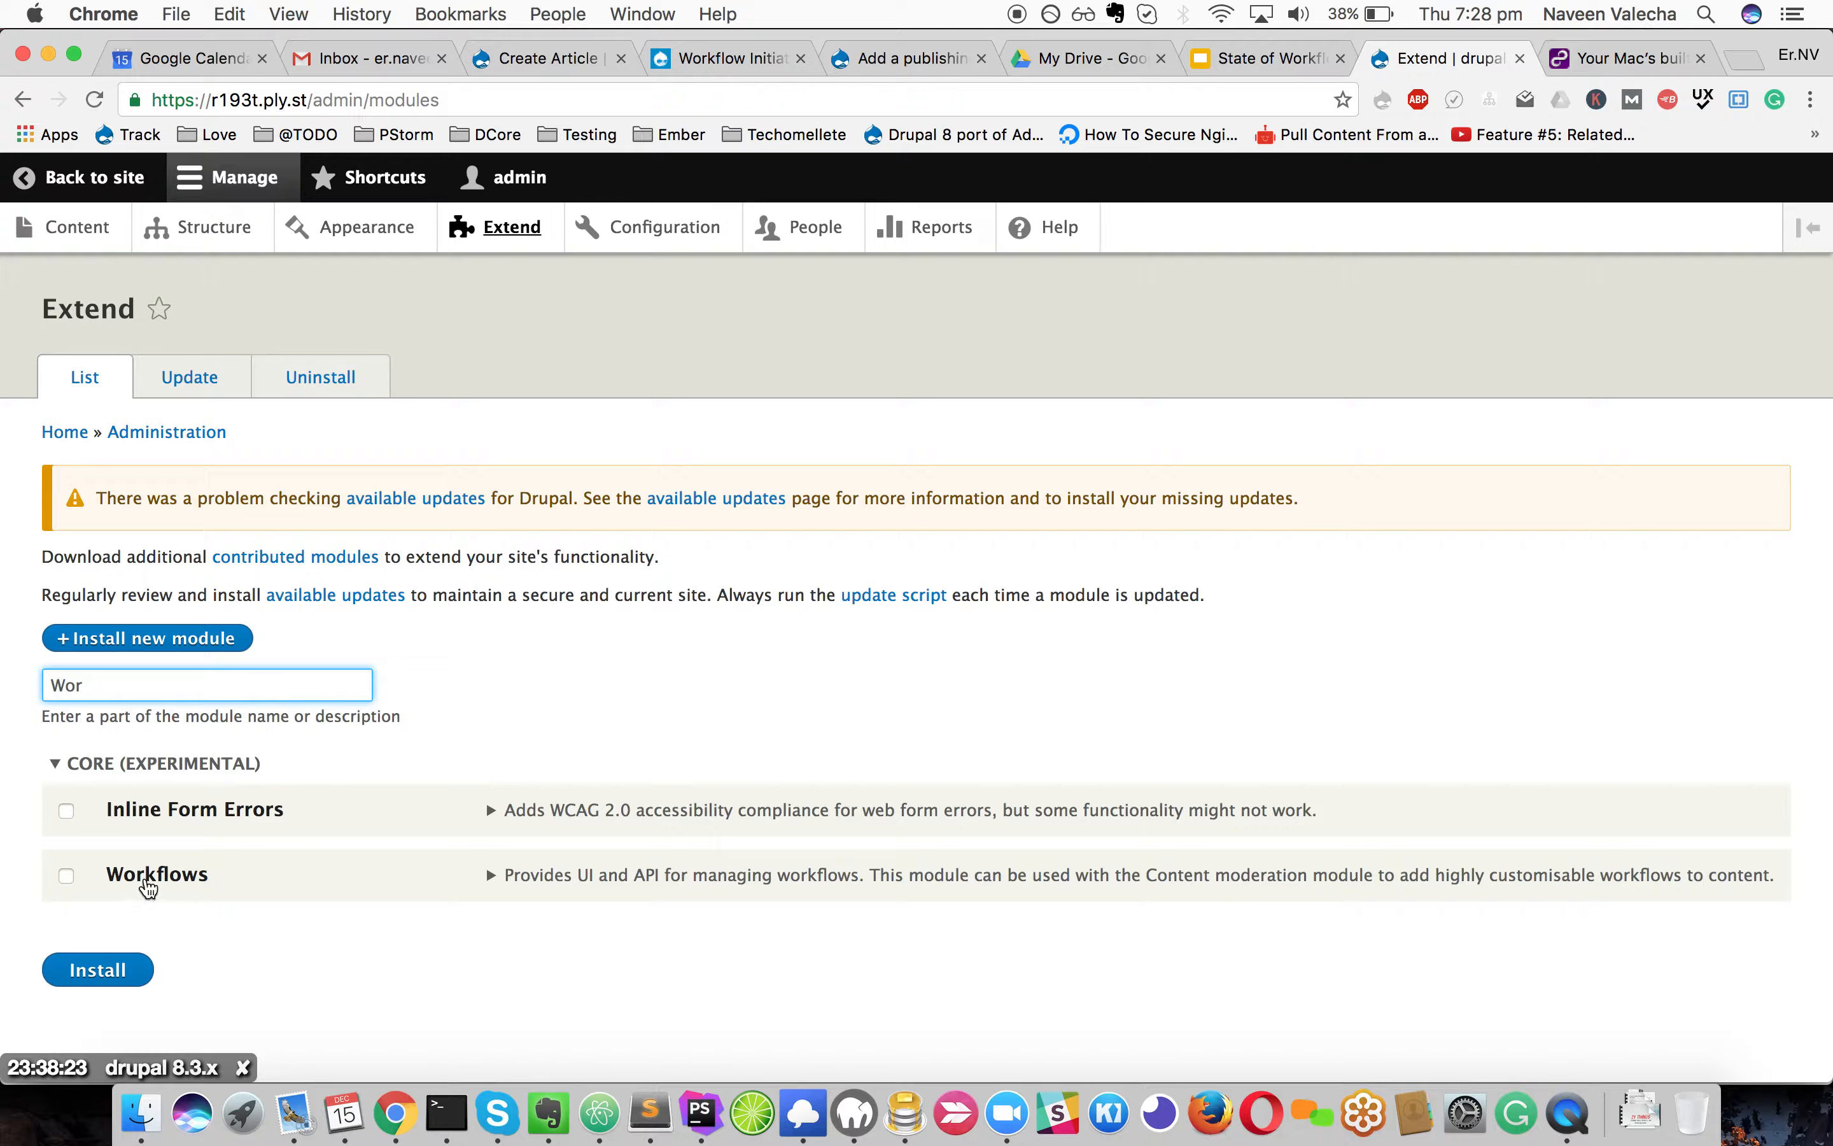
{"action": "left_click", "coordinate": [152, 877]}
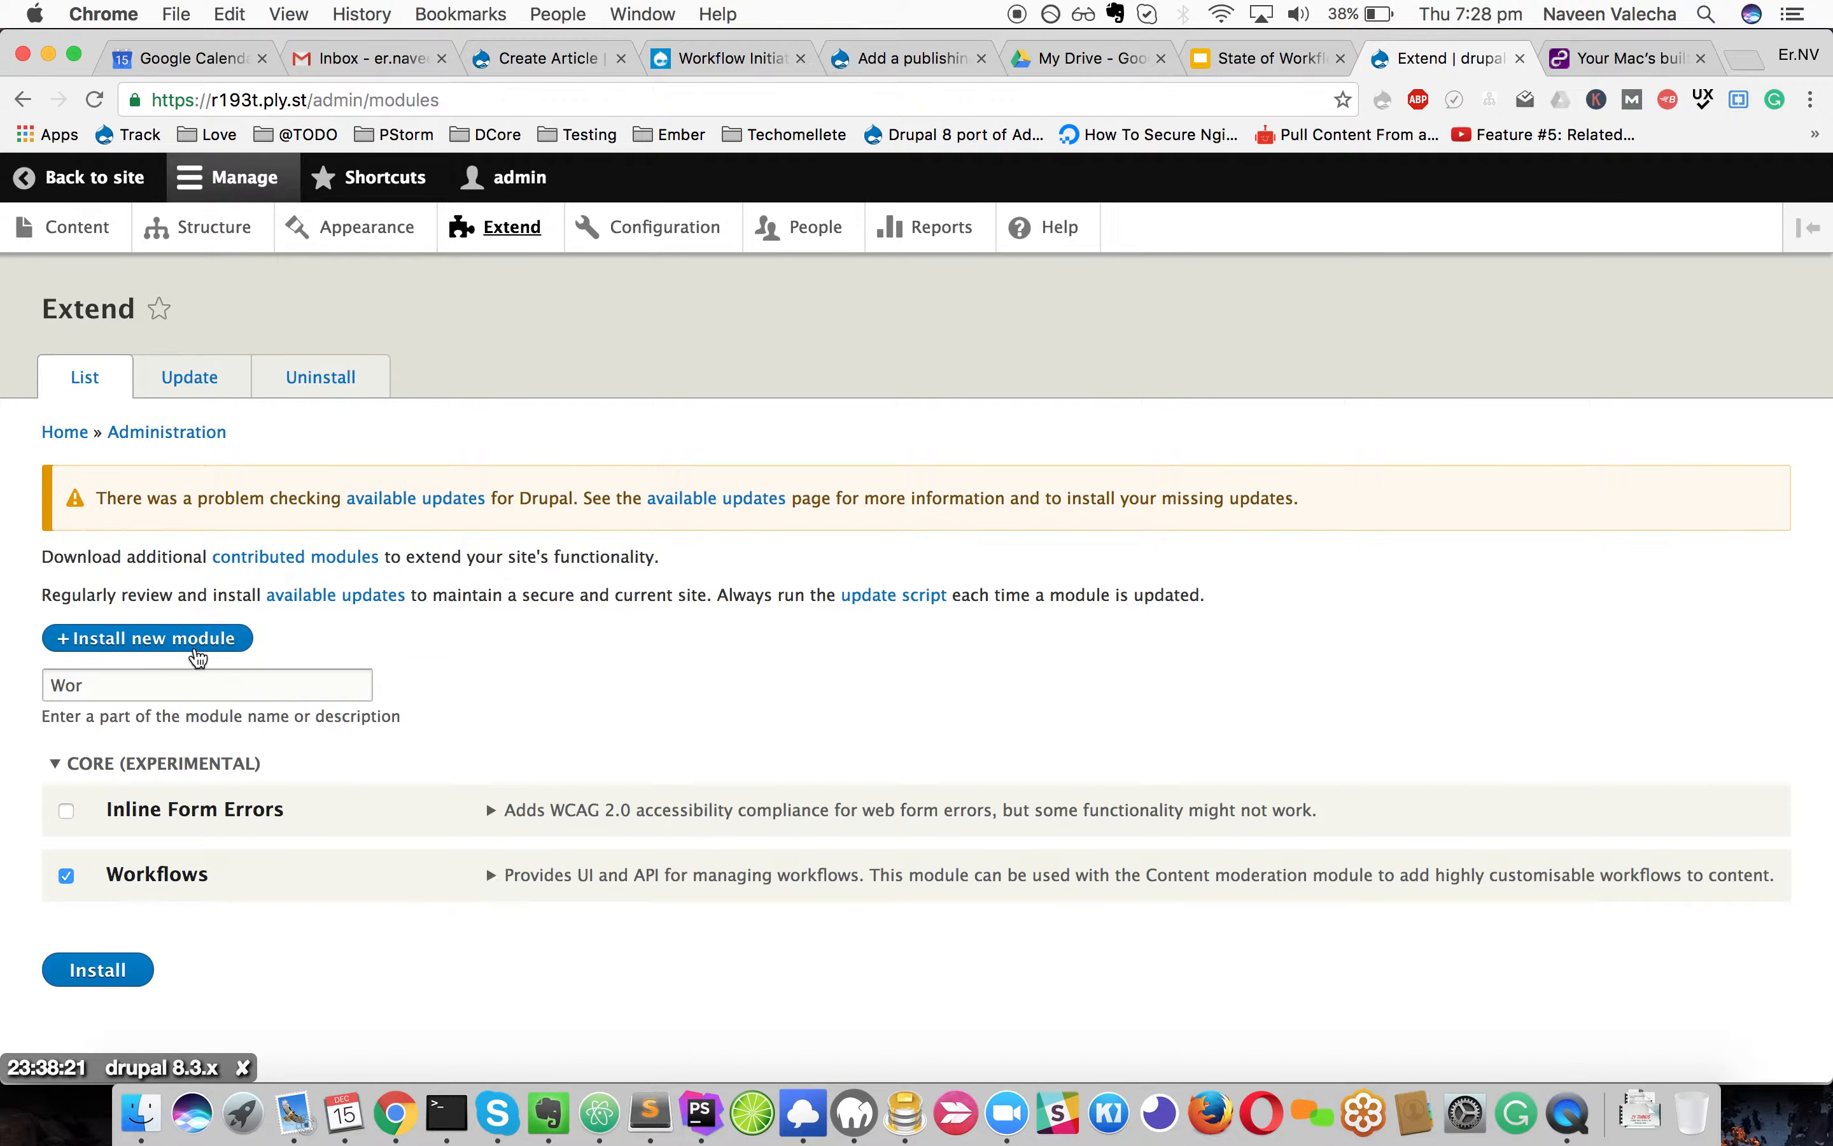
{"action": "left_click_drag", "start_coordinate": [143, 685], "coordinate": [4, 673]}
{"action": "left_click", "coordinate": [129, 962]}
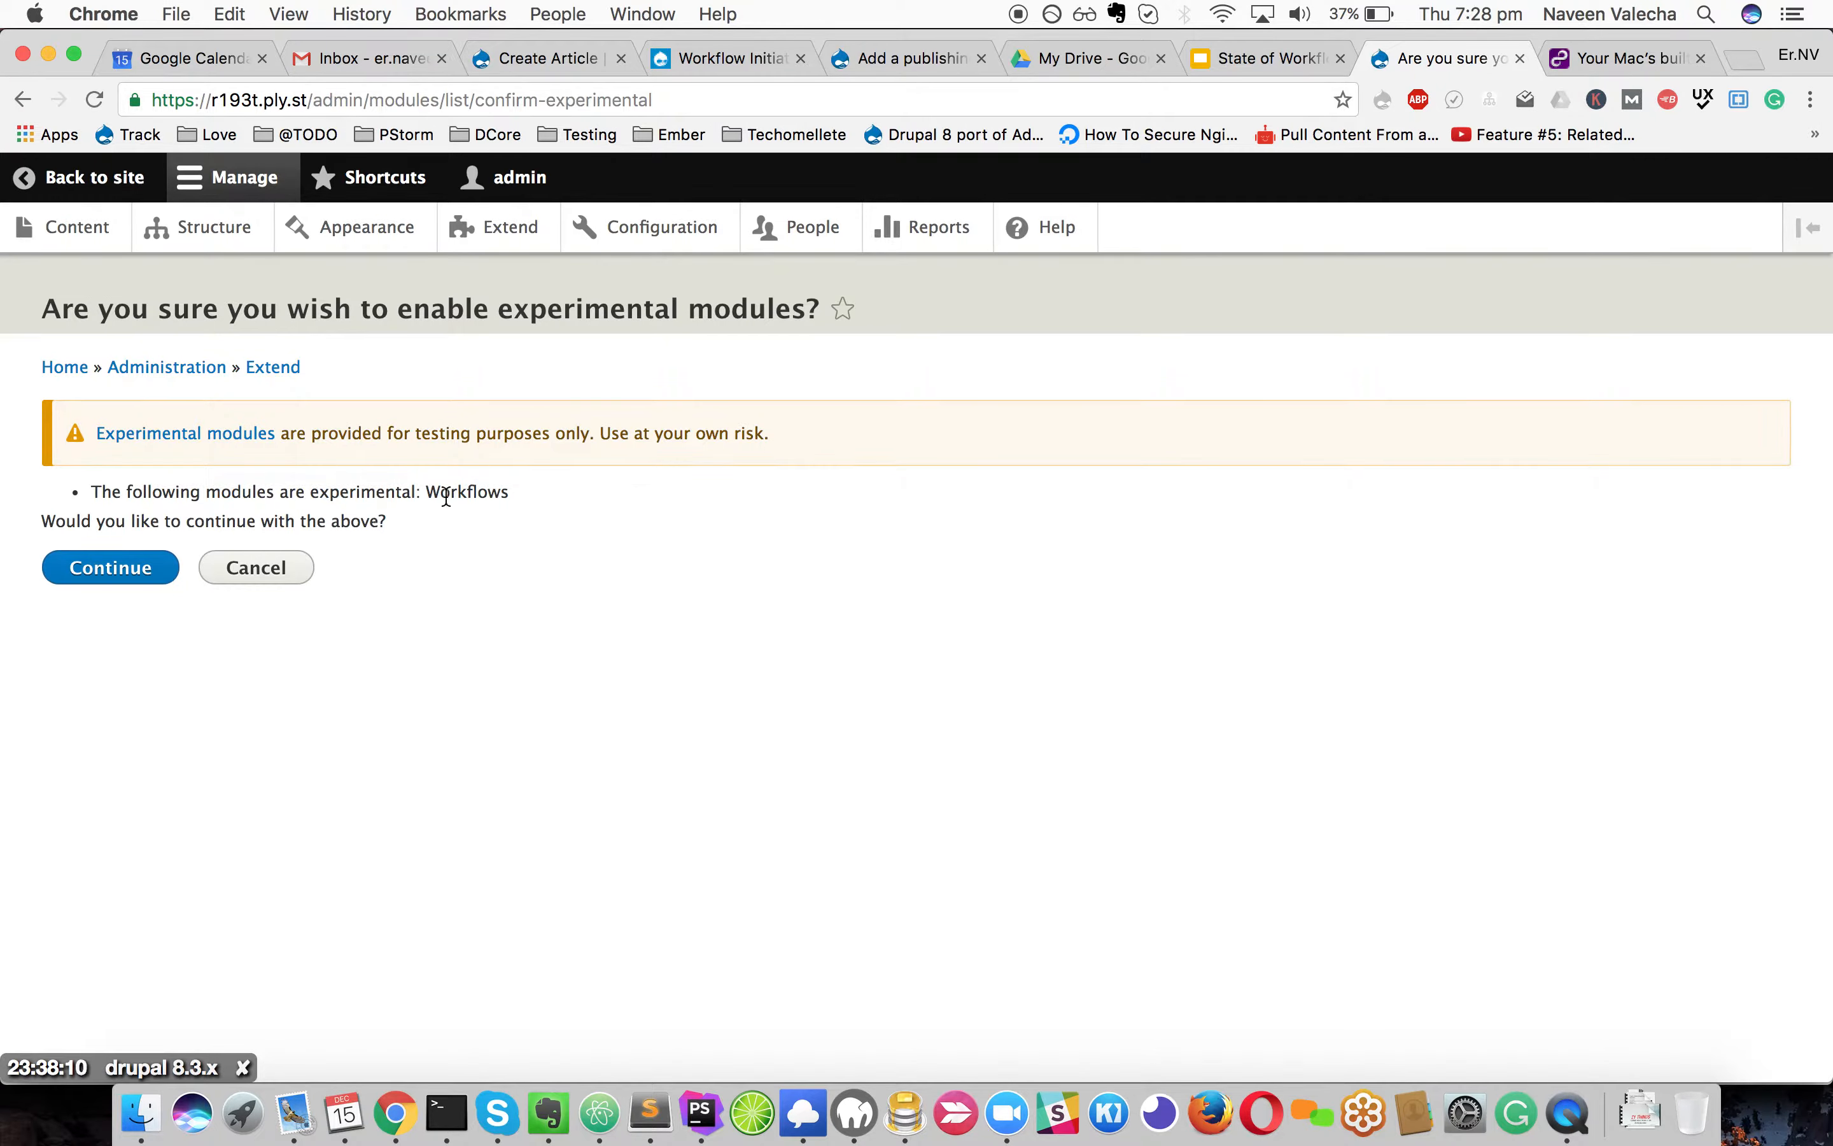
{"action": "left_click", "coordinate": [139, 576]}
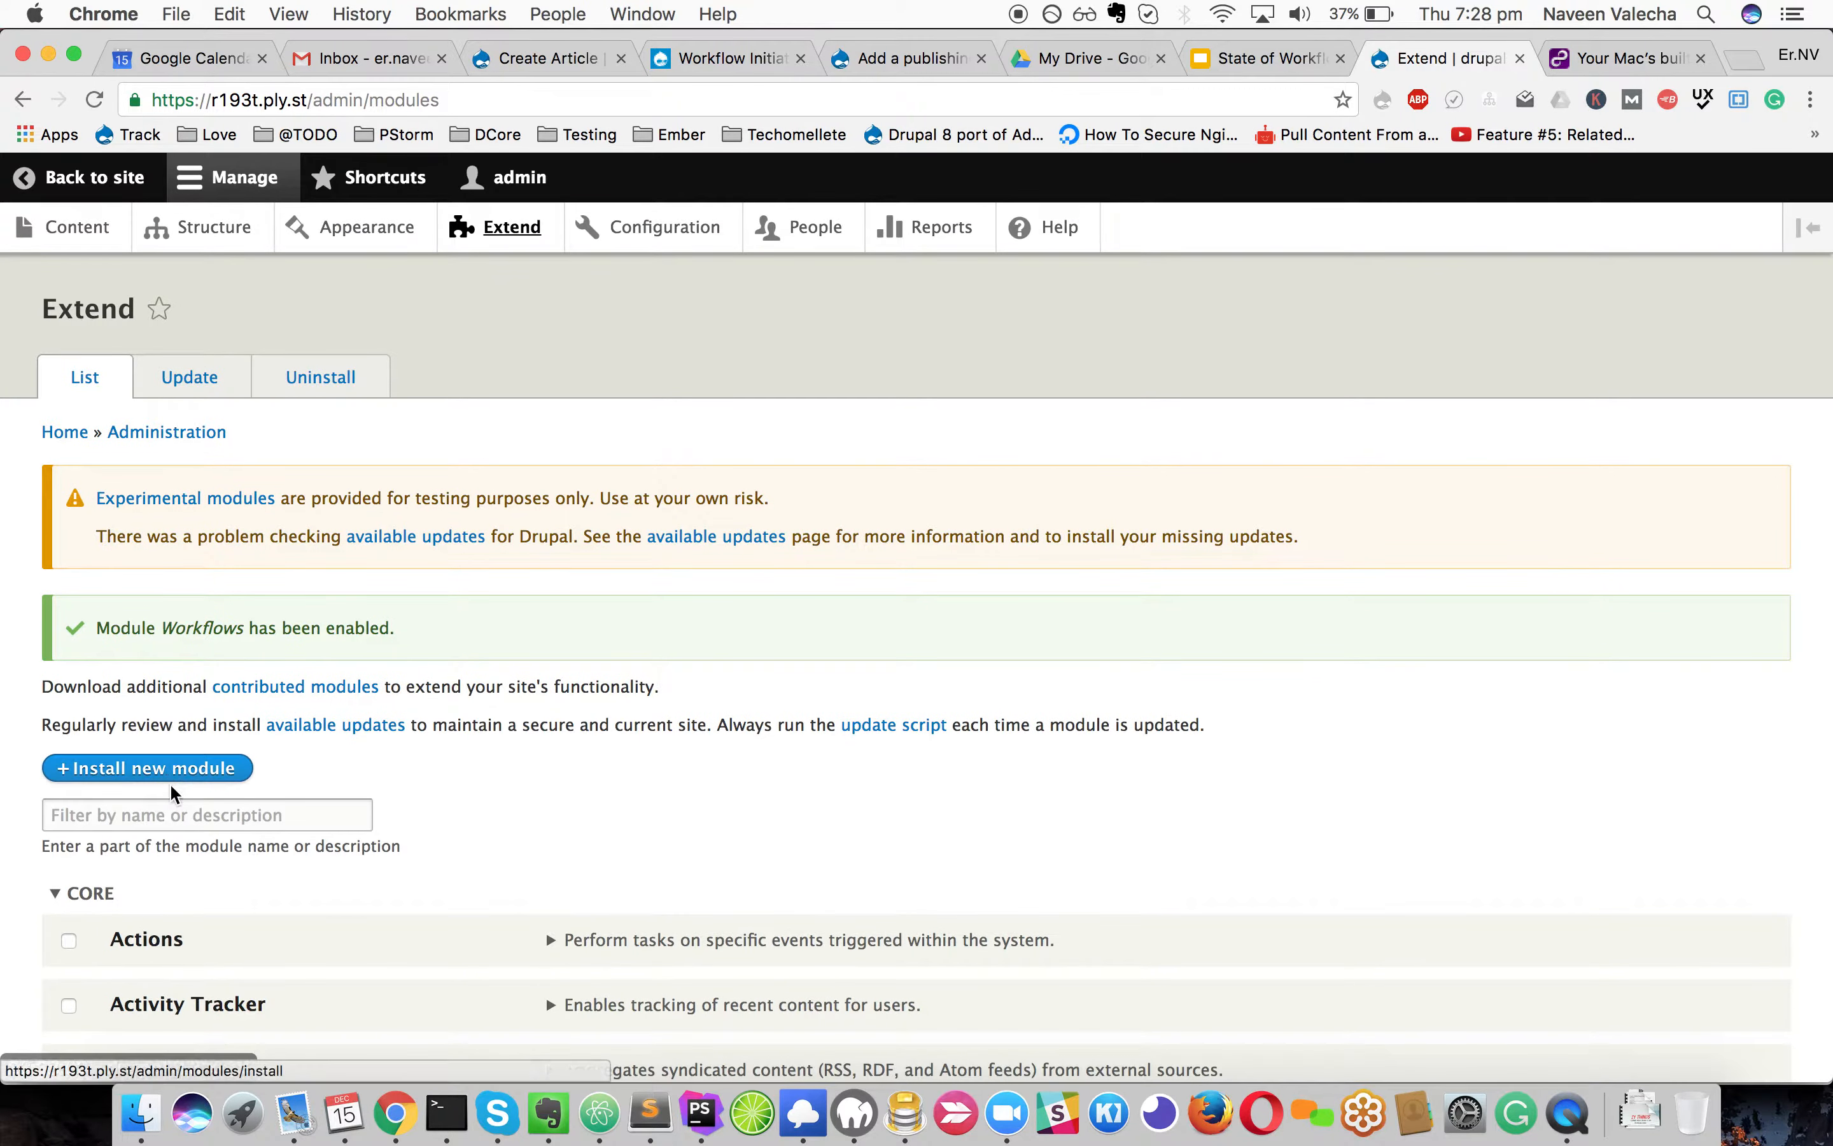
Open the Workflows page in the site configuration to check which workflow entities are available
{"action": "left_click", "coordinate": [167, 809]}
{"action": "type", "text": "Content"}
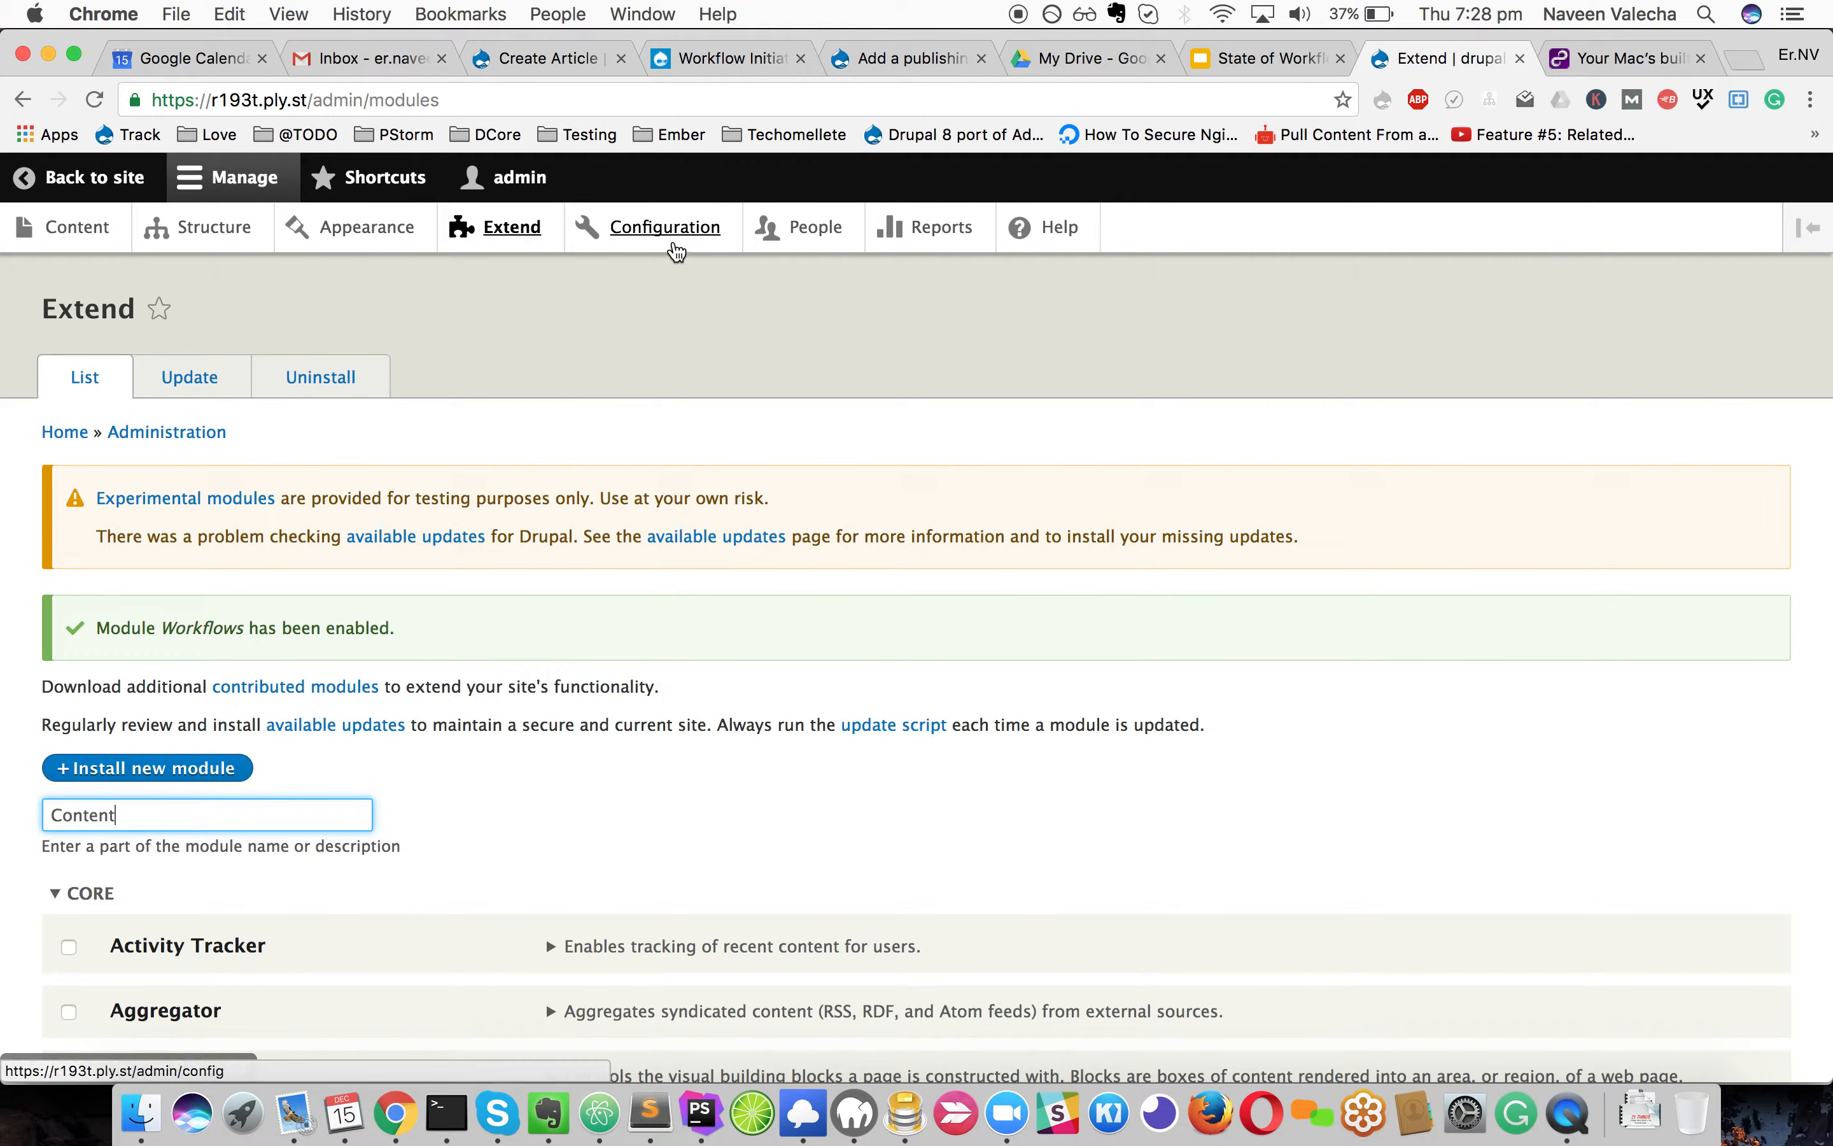
{"action": "left_click", "coordinate": [622, 242]}
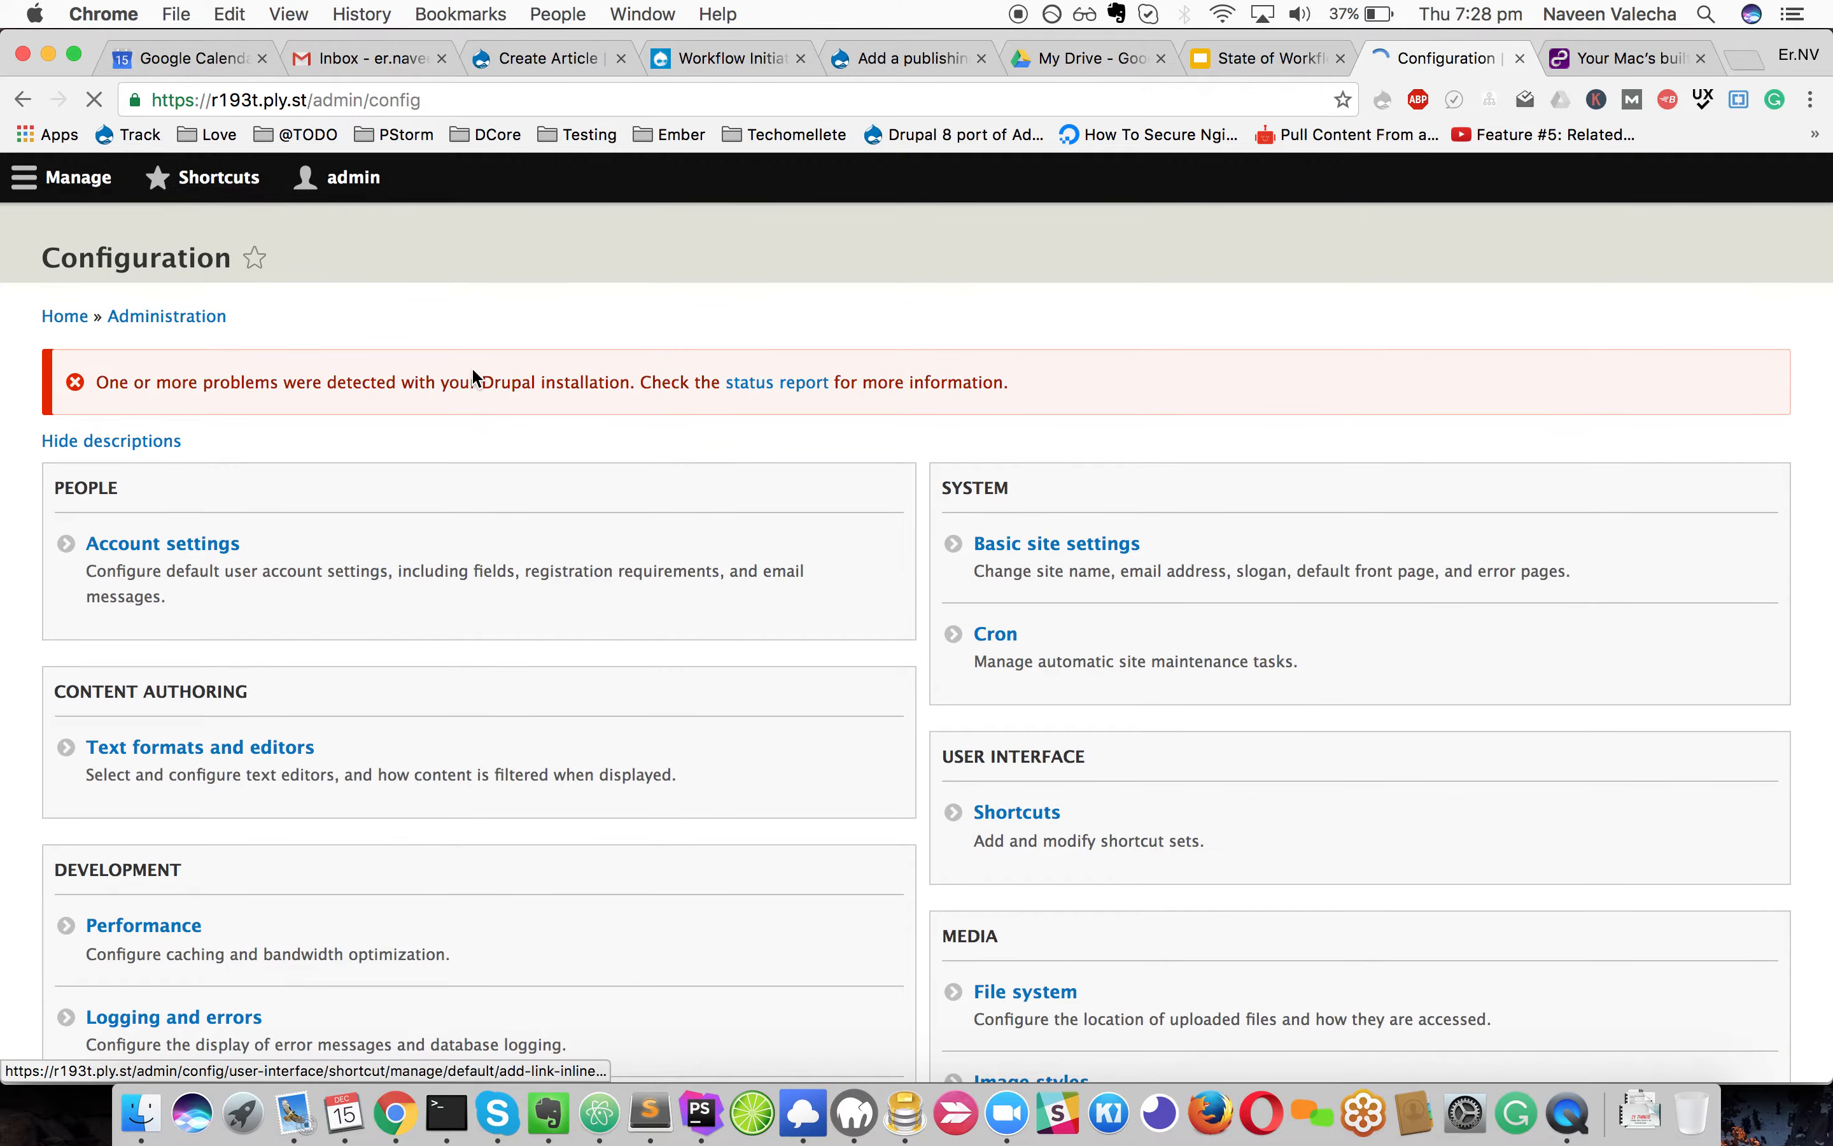
{"action": "scroll", "coordinate": [471, 450], "scroll_direction": "down", "scroll_amount": 5}
{"action": "scroll", "coordinate": [476, 453], "scroll_direction": "down", "scroll_amount": 4}
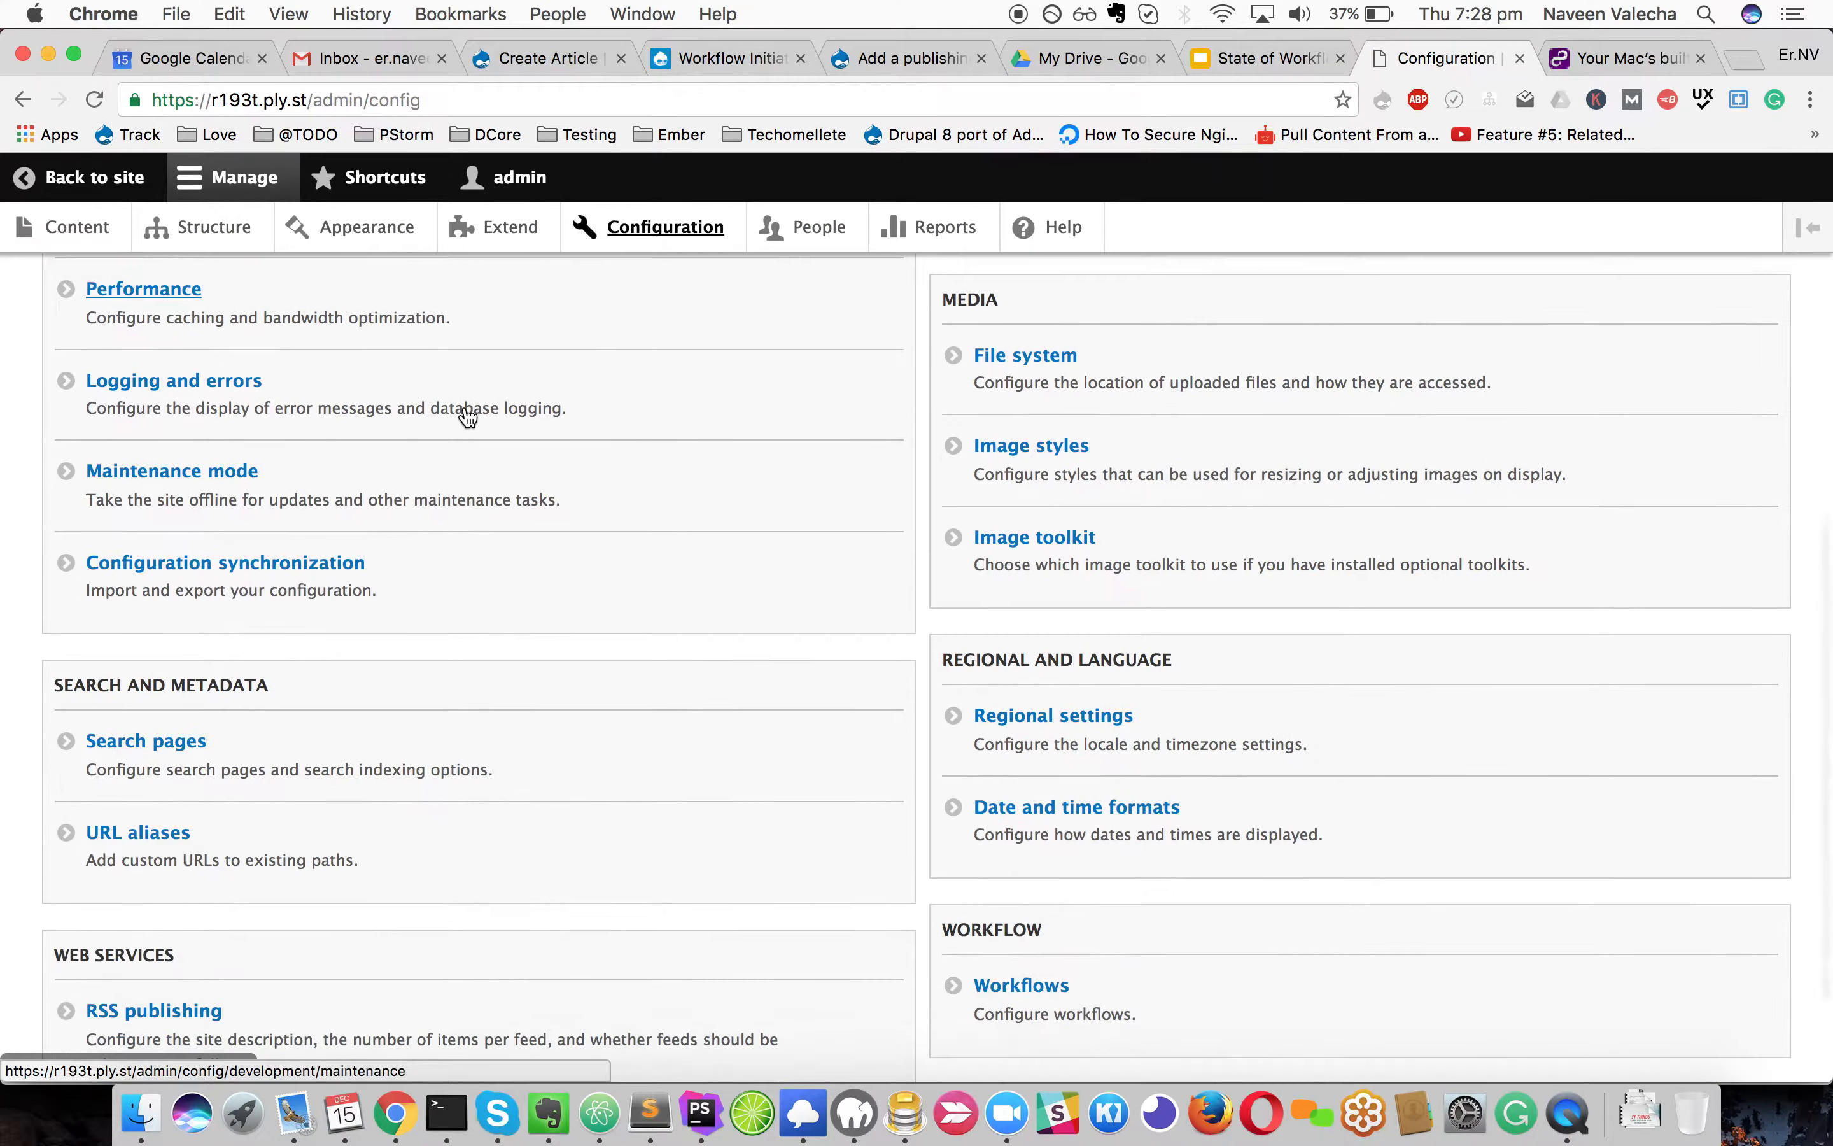
{"action": "left_click", "coordinate": [1043, 830]}
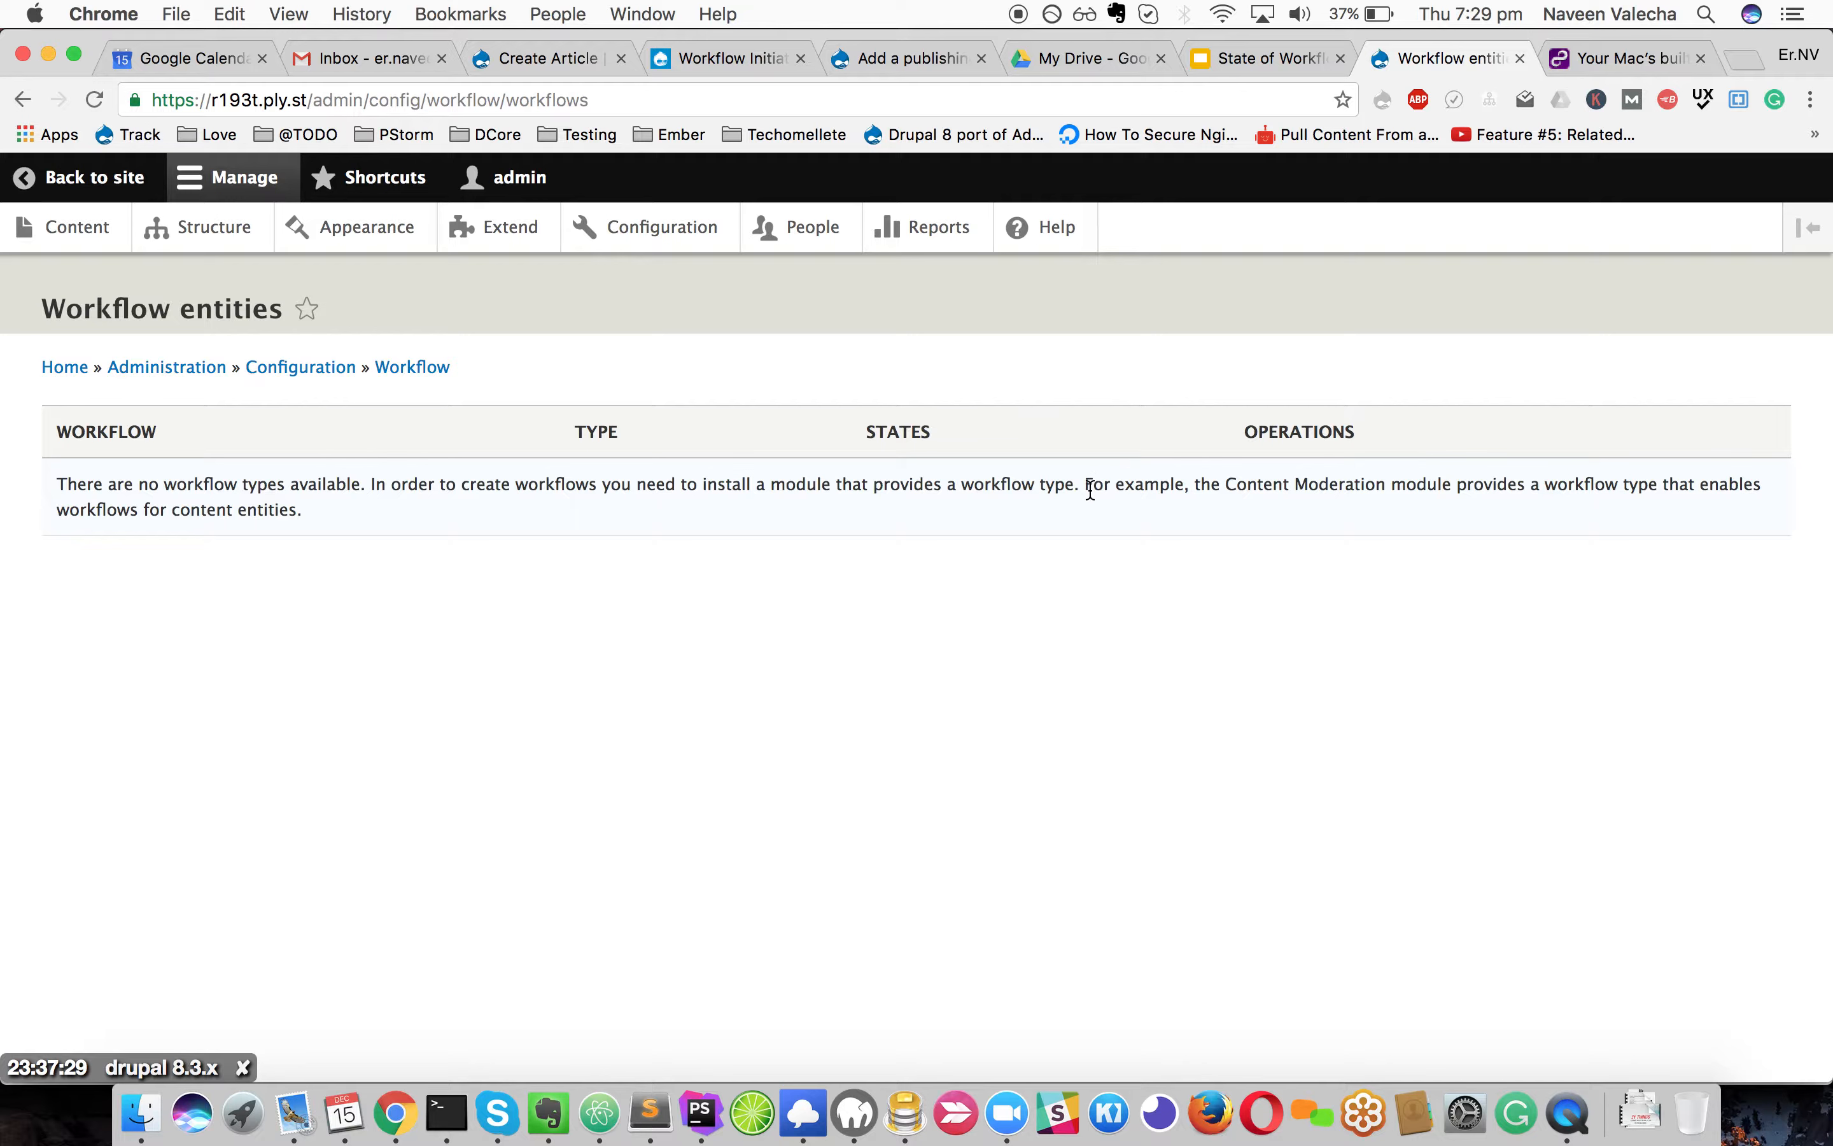
Find the Content Moderation module in the module list and install it, accepting the experimental-module confirmation
{"action": "left_click", "coordinate": [494, 244]}
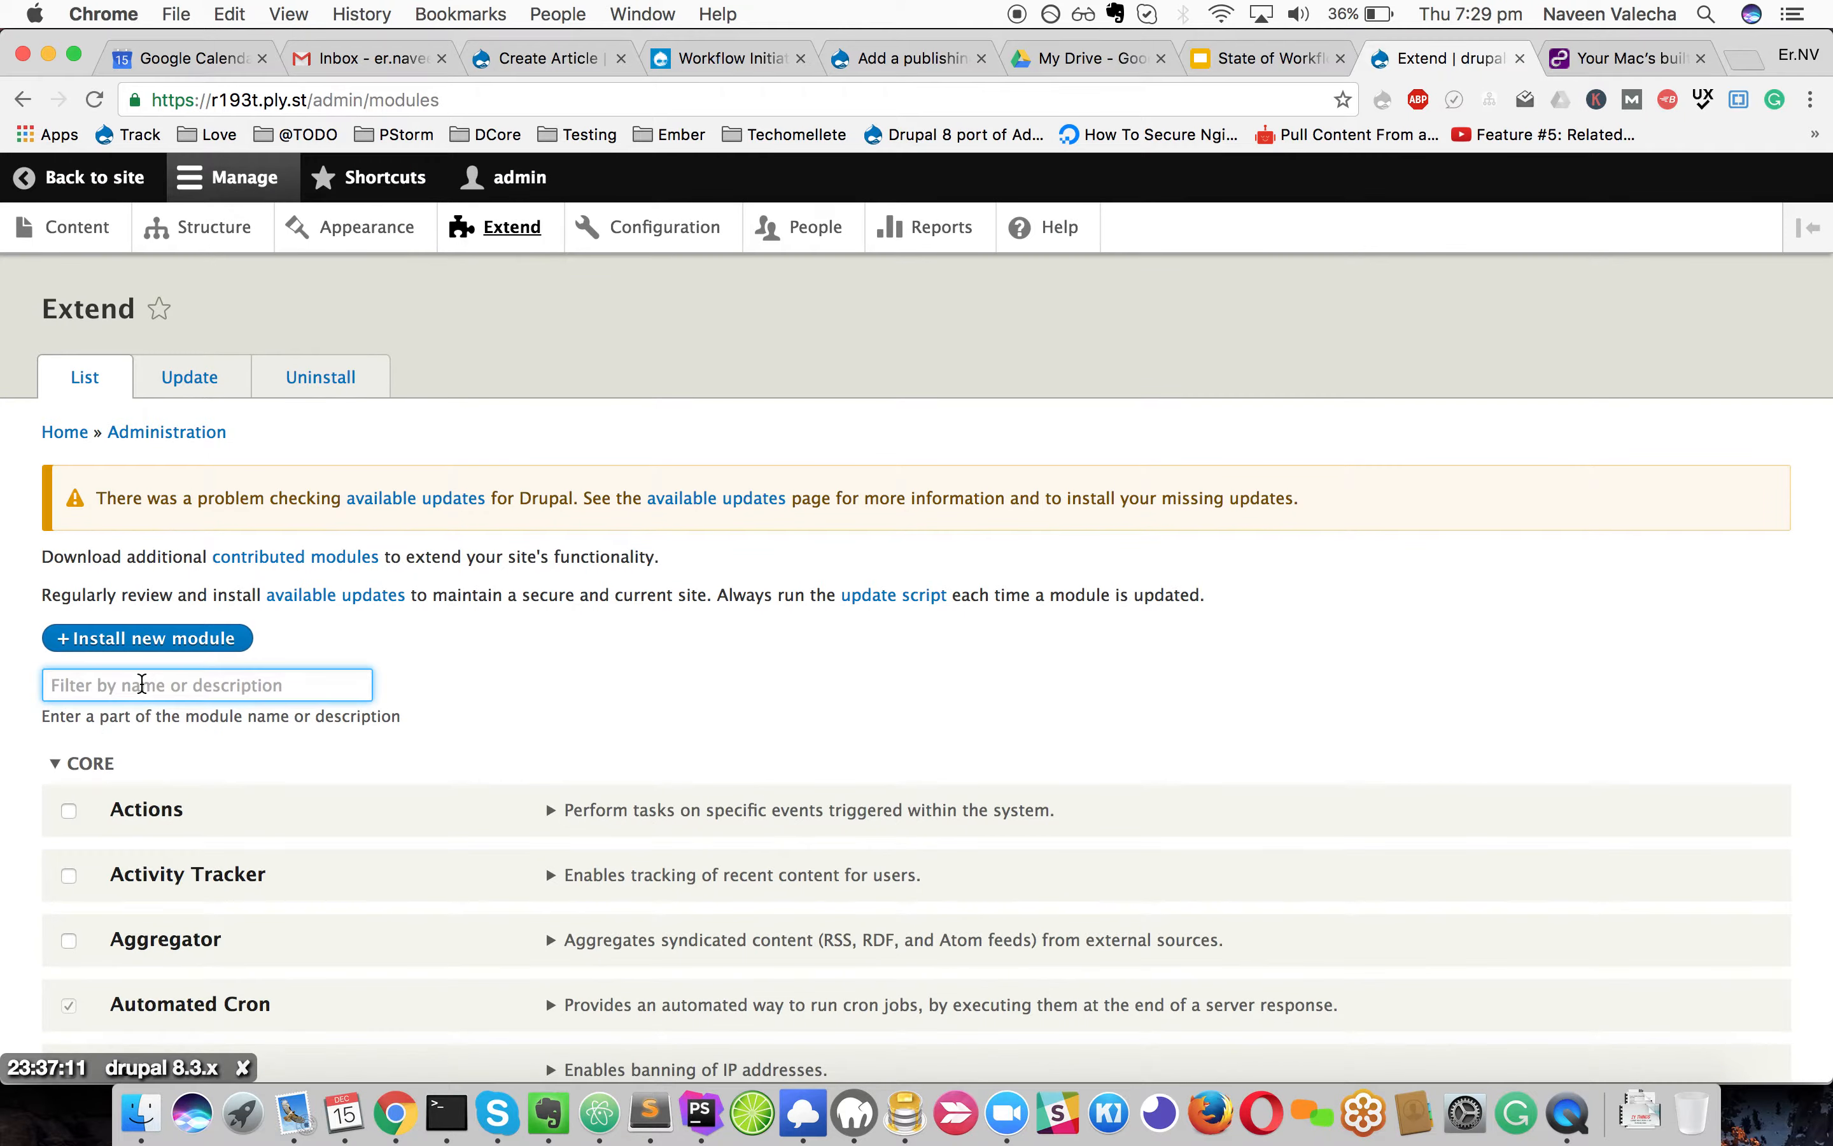
{"action": "type", "text": "Content"}
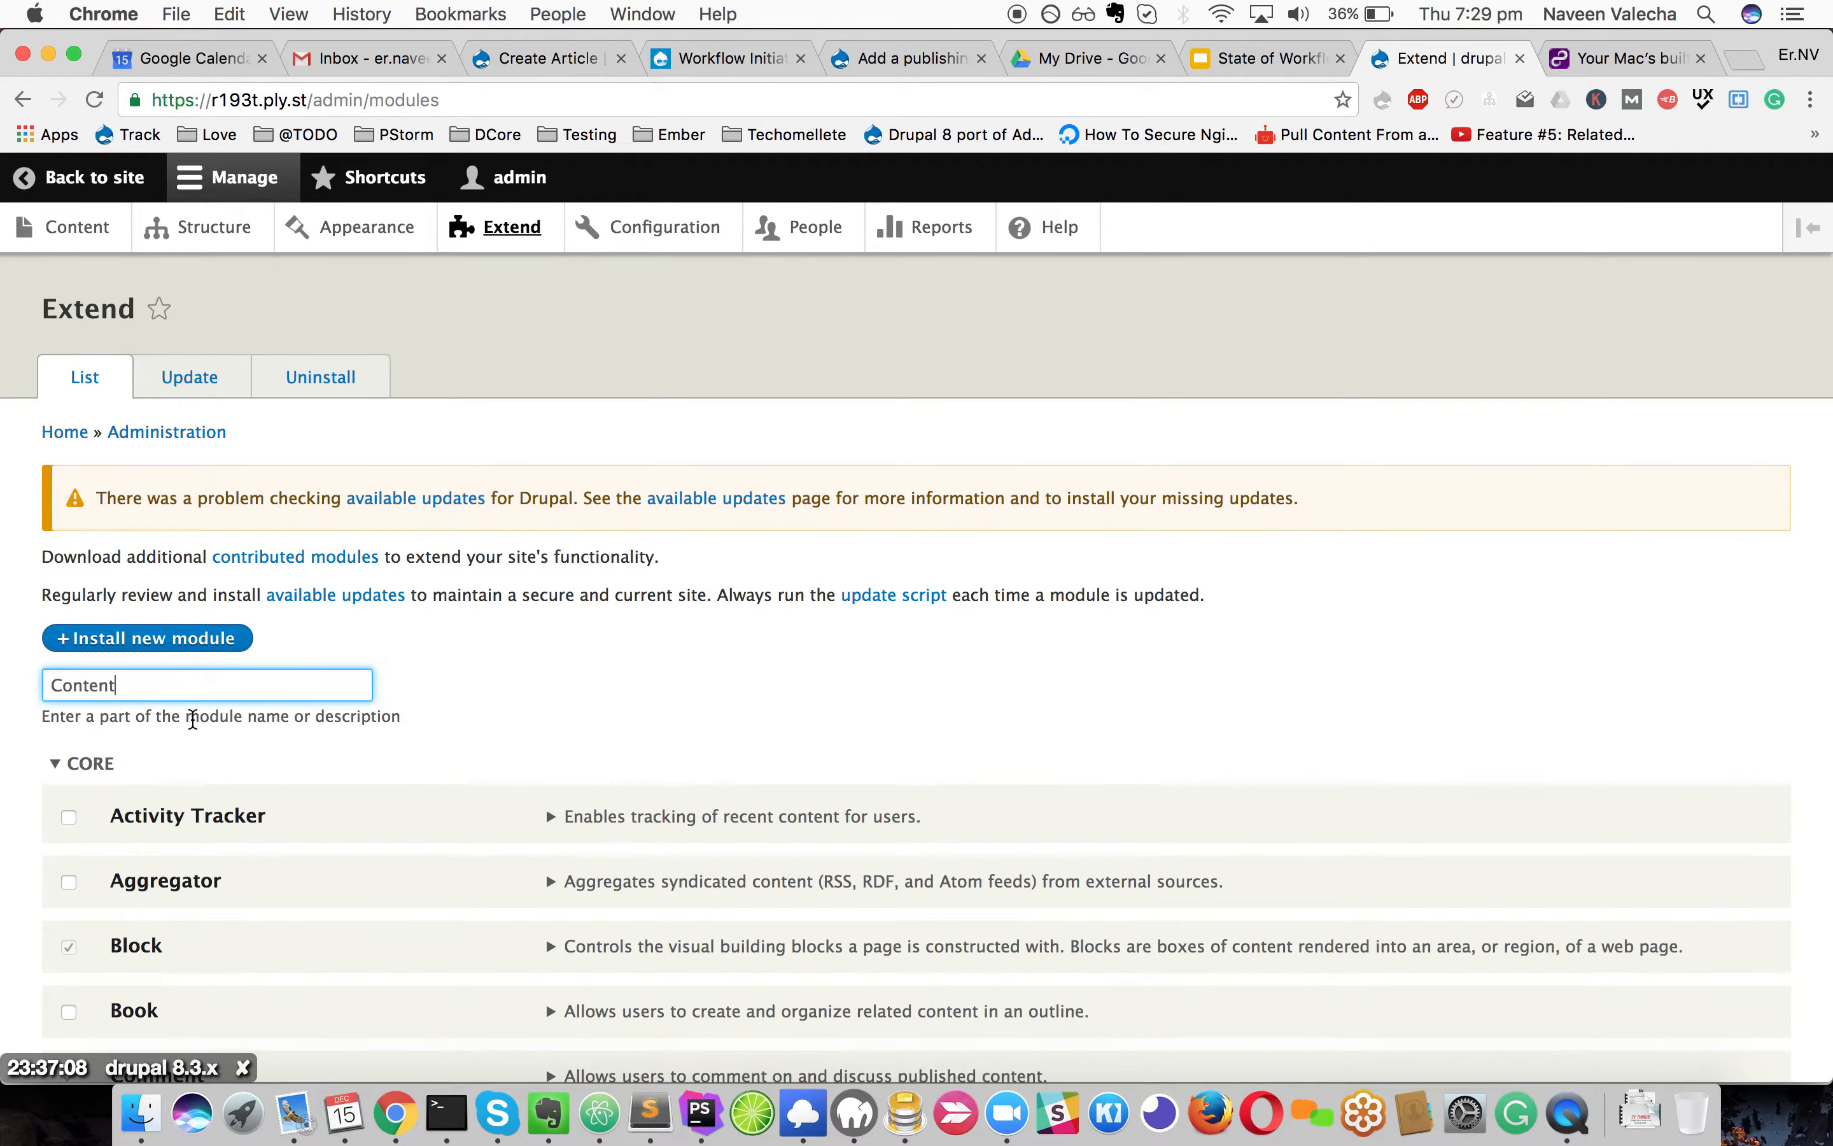
{"action": "scroll", "coordinate": [212, 787], "scroll_direction": "down", "scroll_amount": 5}
{"action": "scroll", "coordinate": [213, 786], "scroll_direction": "up", "scroll_amount": 2}
{"action": "type", "text": "Moderat"}
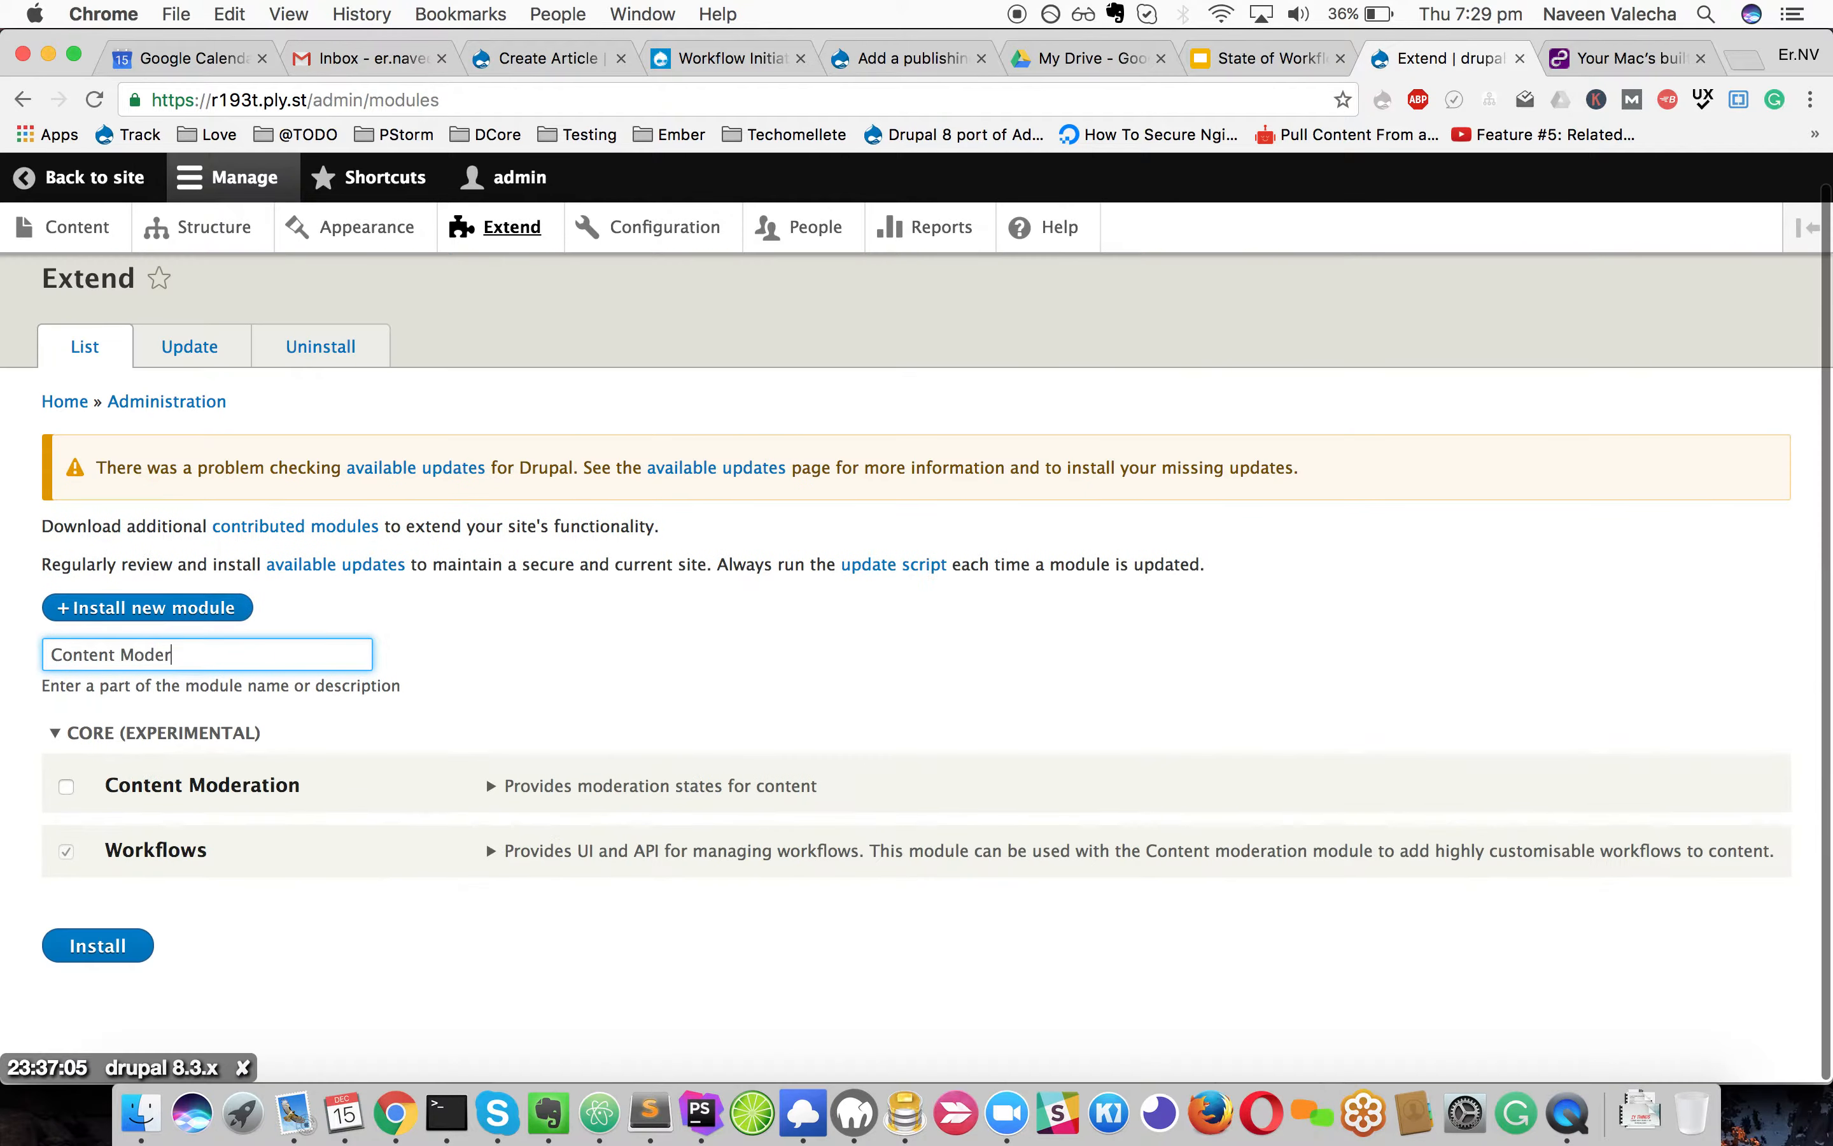
{"action": "left_click", "coordinate": [242, 792]}
{"action": "left_click", "coordinate": [98, 946]}
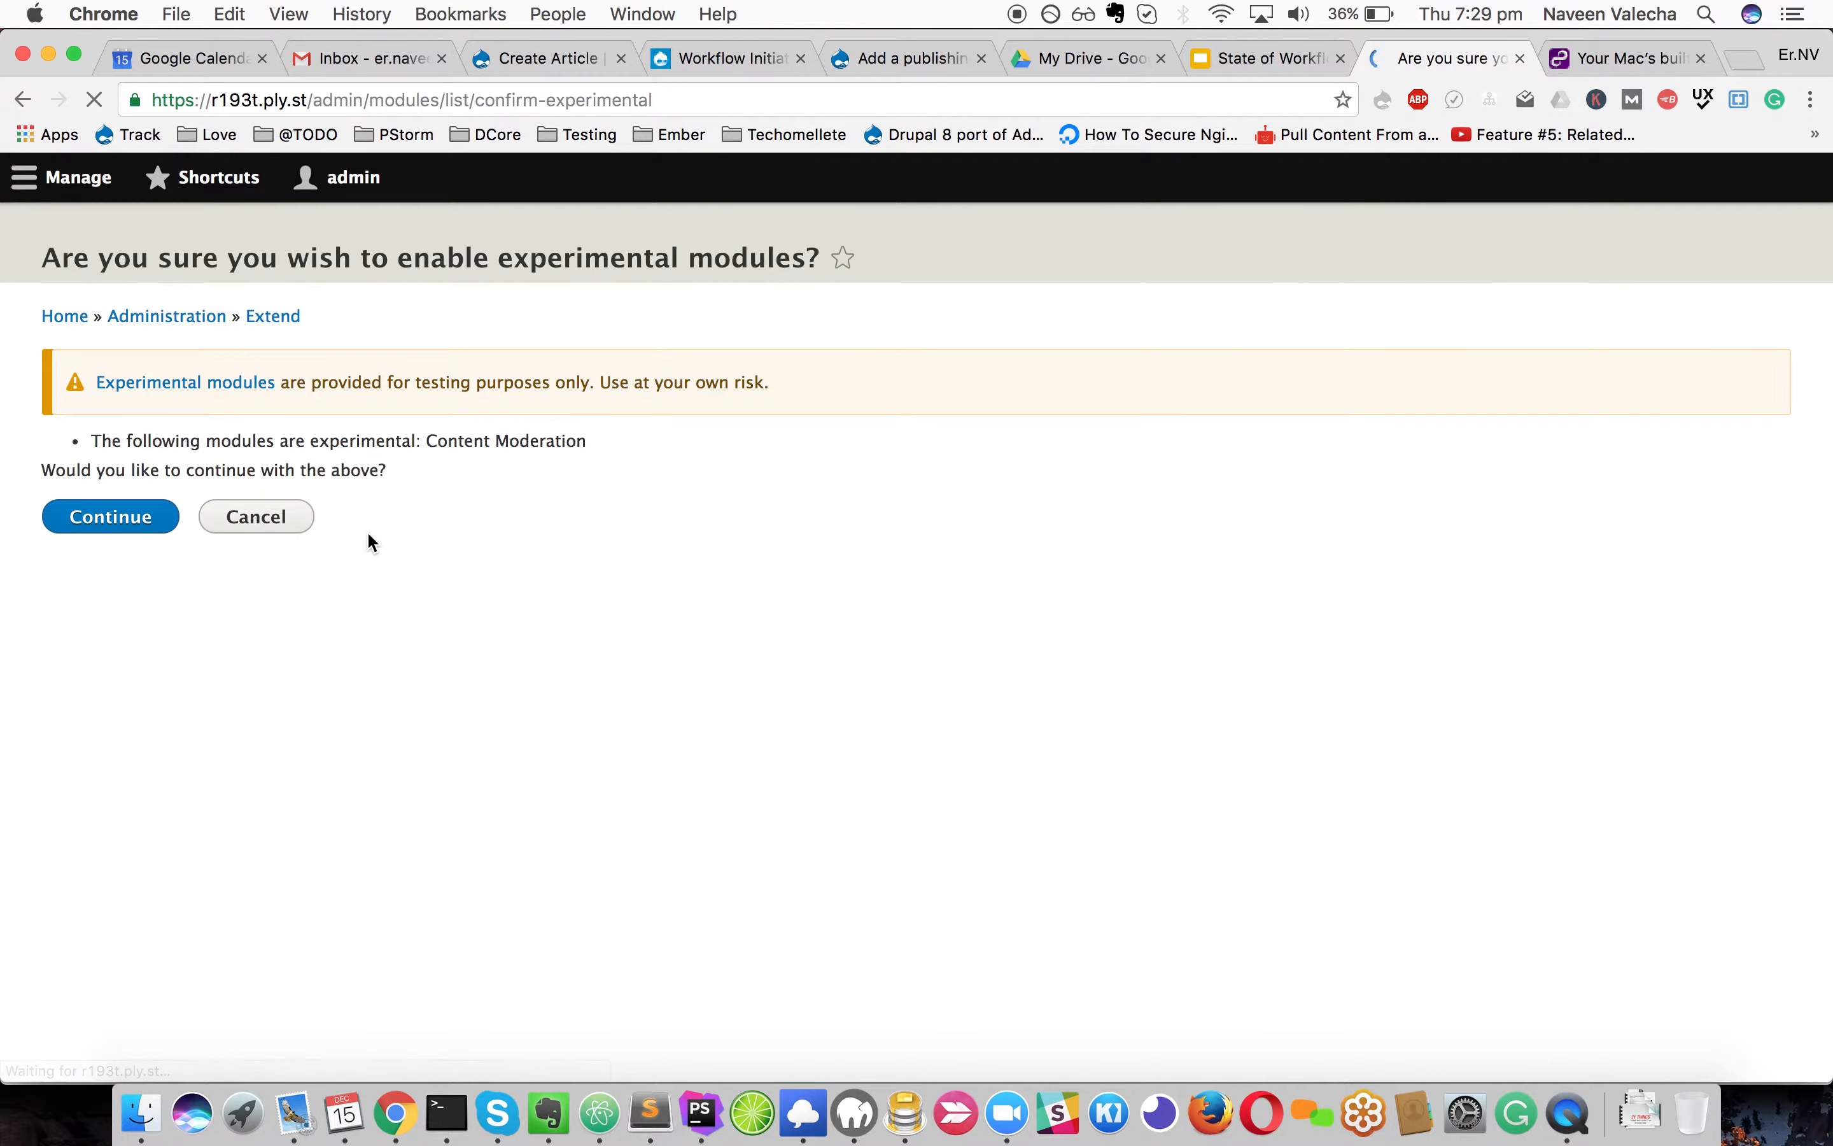
{"action": "left_click", "coordinate": [121, 568]}
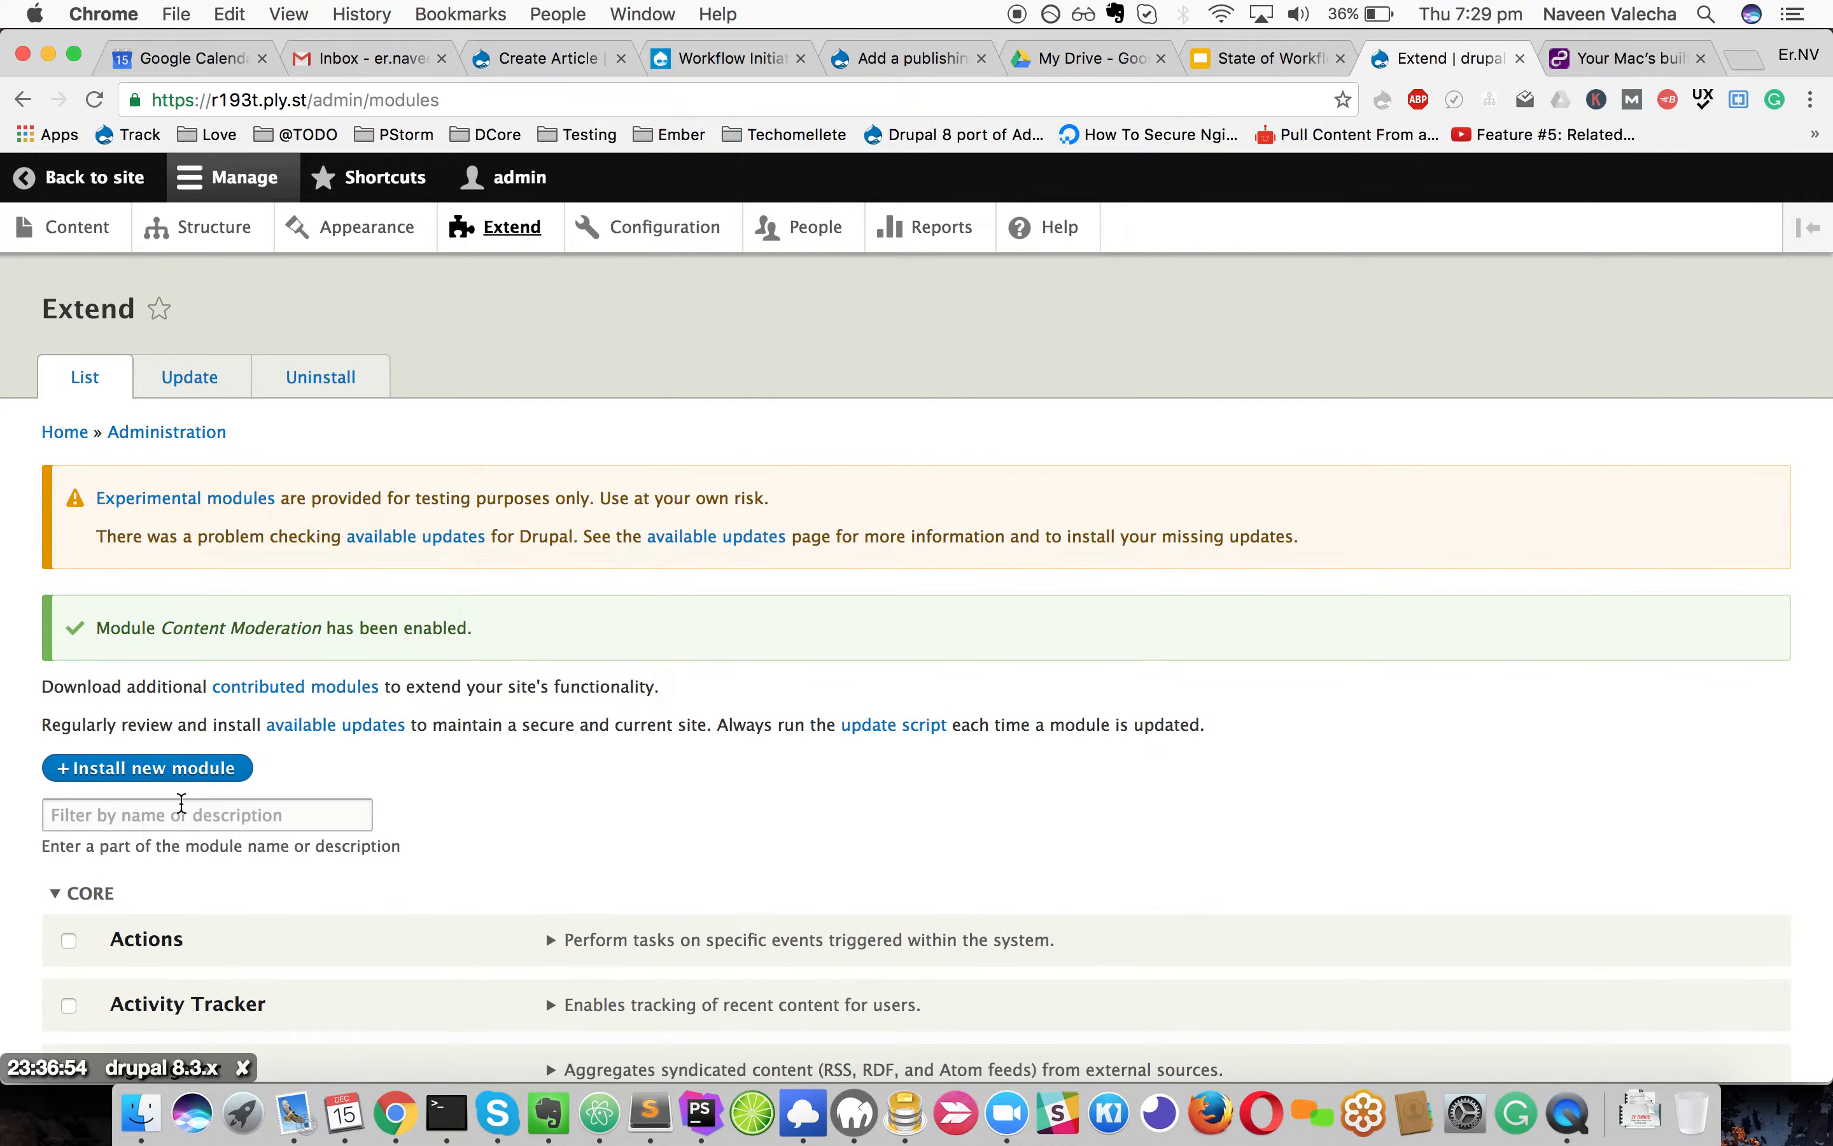
Filter the module list by "Content Moder" and expand the details of Content Moderation and Workflows to review their dependencies
{"action": "left_click", "coordinate": [181, 809]}
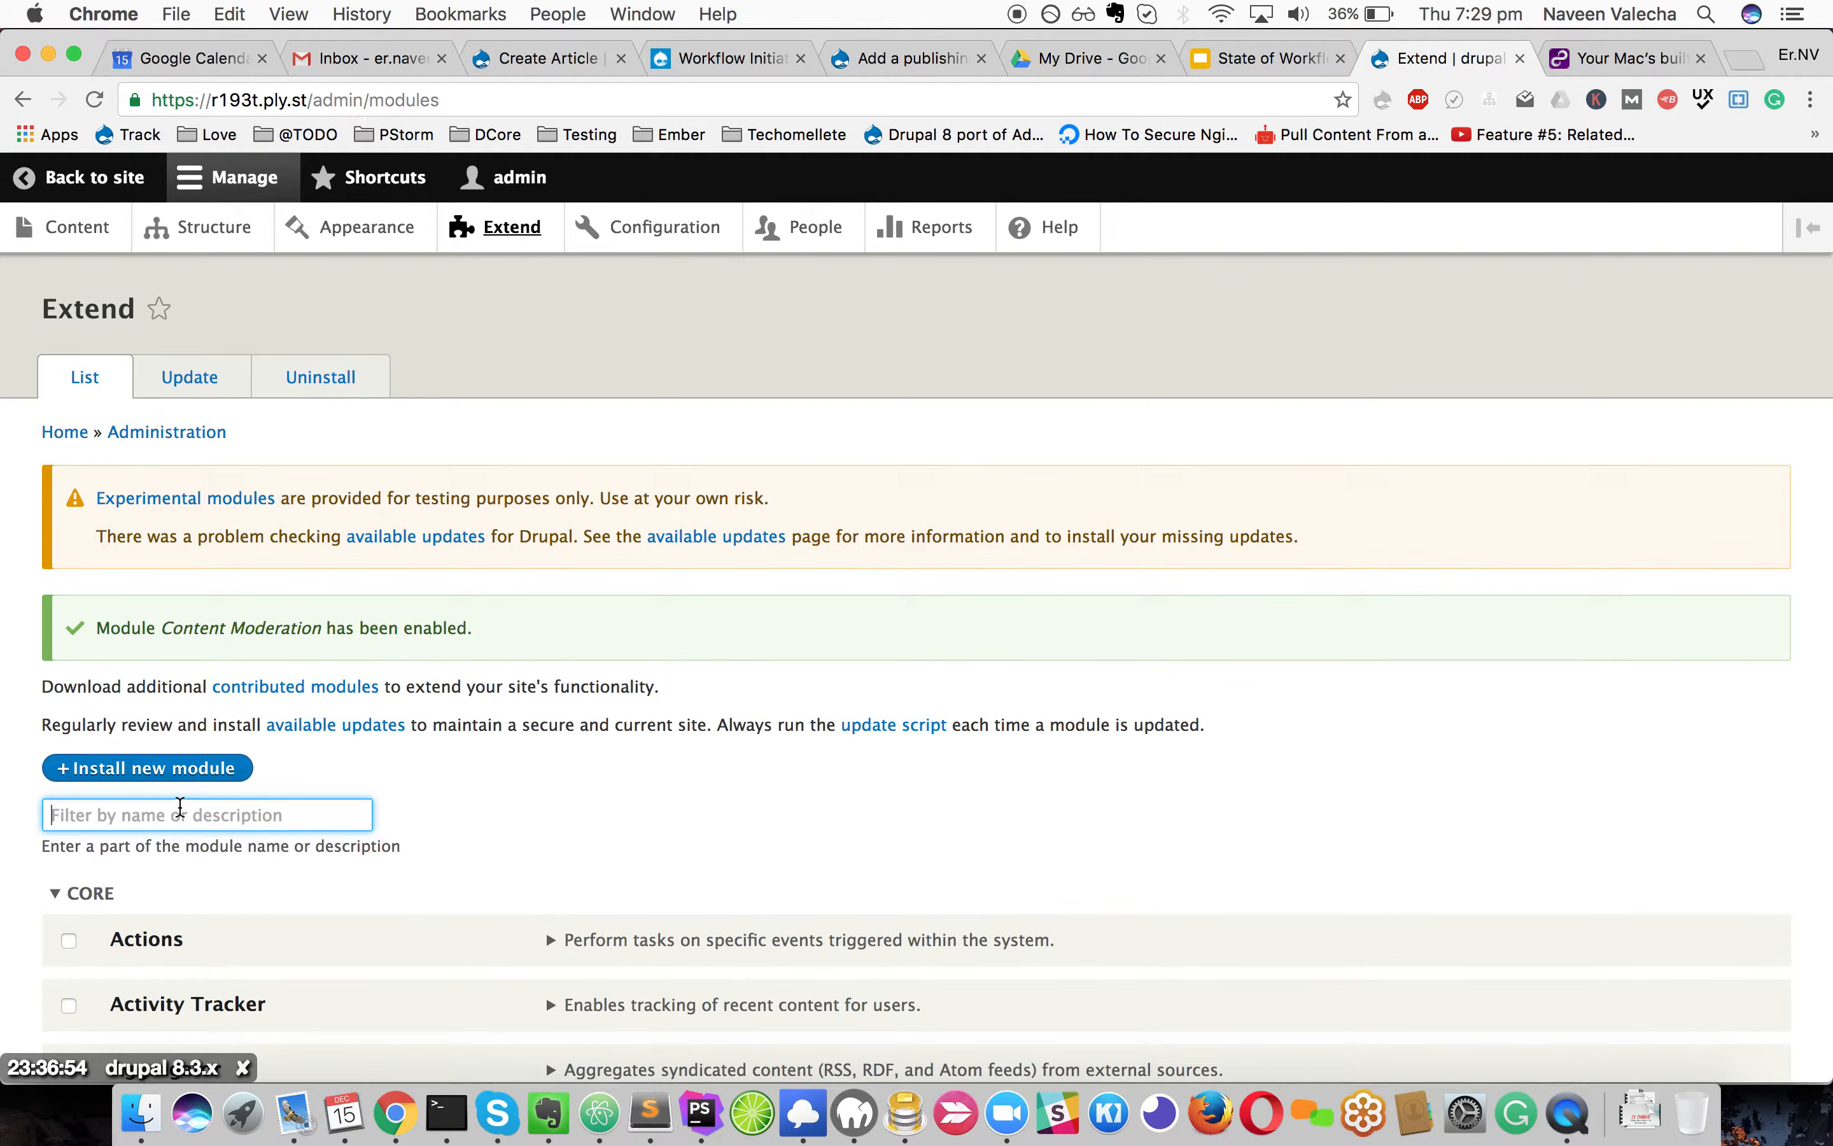
{"action": "type", "text": "Conent"}
{"action": "key", "text": "BackSpace"}
{"action": "key", "text": "BackSpace"}
{"action": "key", "text": "BackSpace"}
{"action": "type", "text": "tent Moder"}
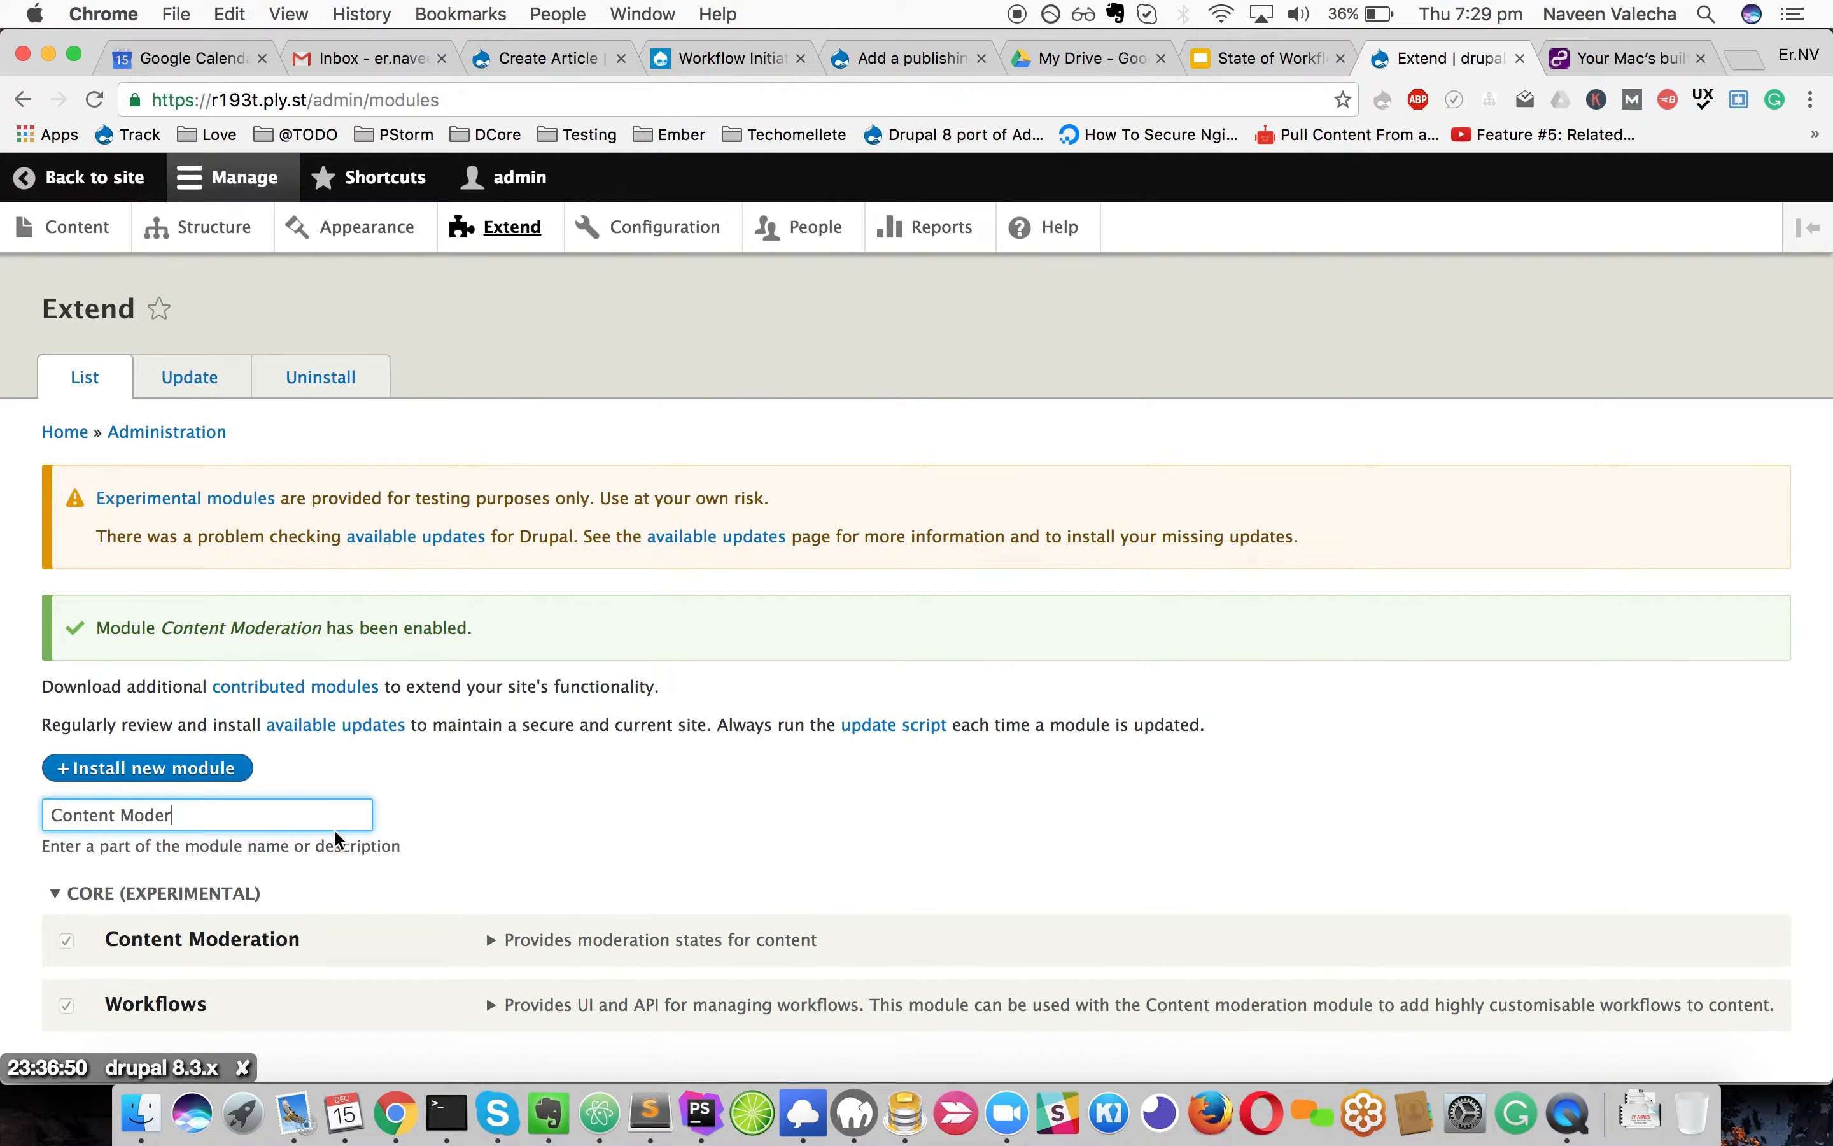
{"action": "scroll", "coordinate": [455, 833], "scroll_direction": "down", "scroll_amount": 2}
{"action": "left_click", "coordinate": [496, 785]}
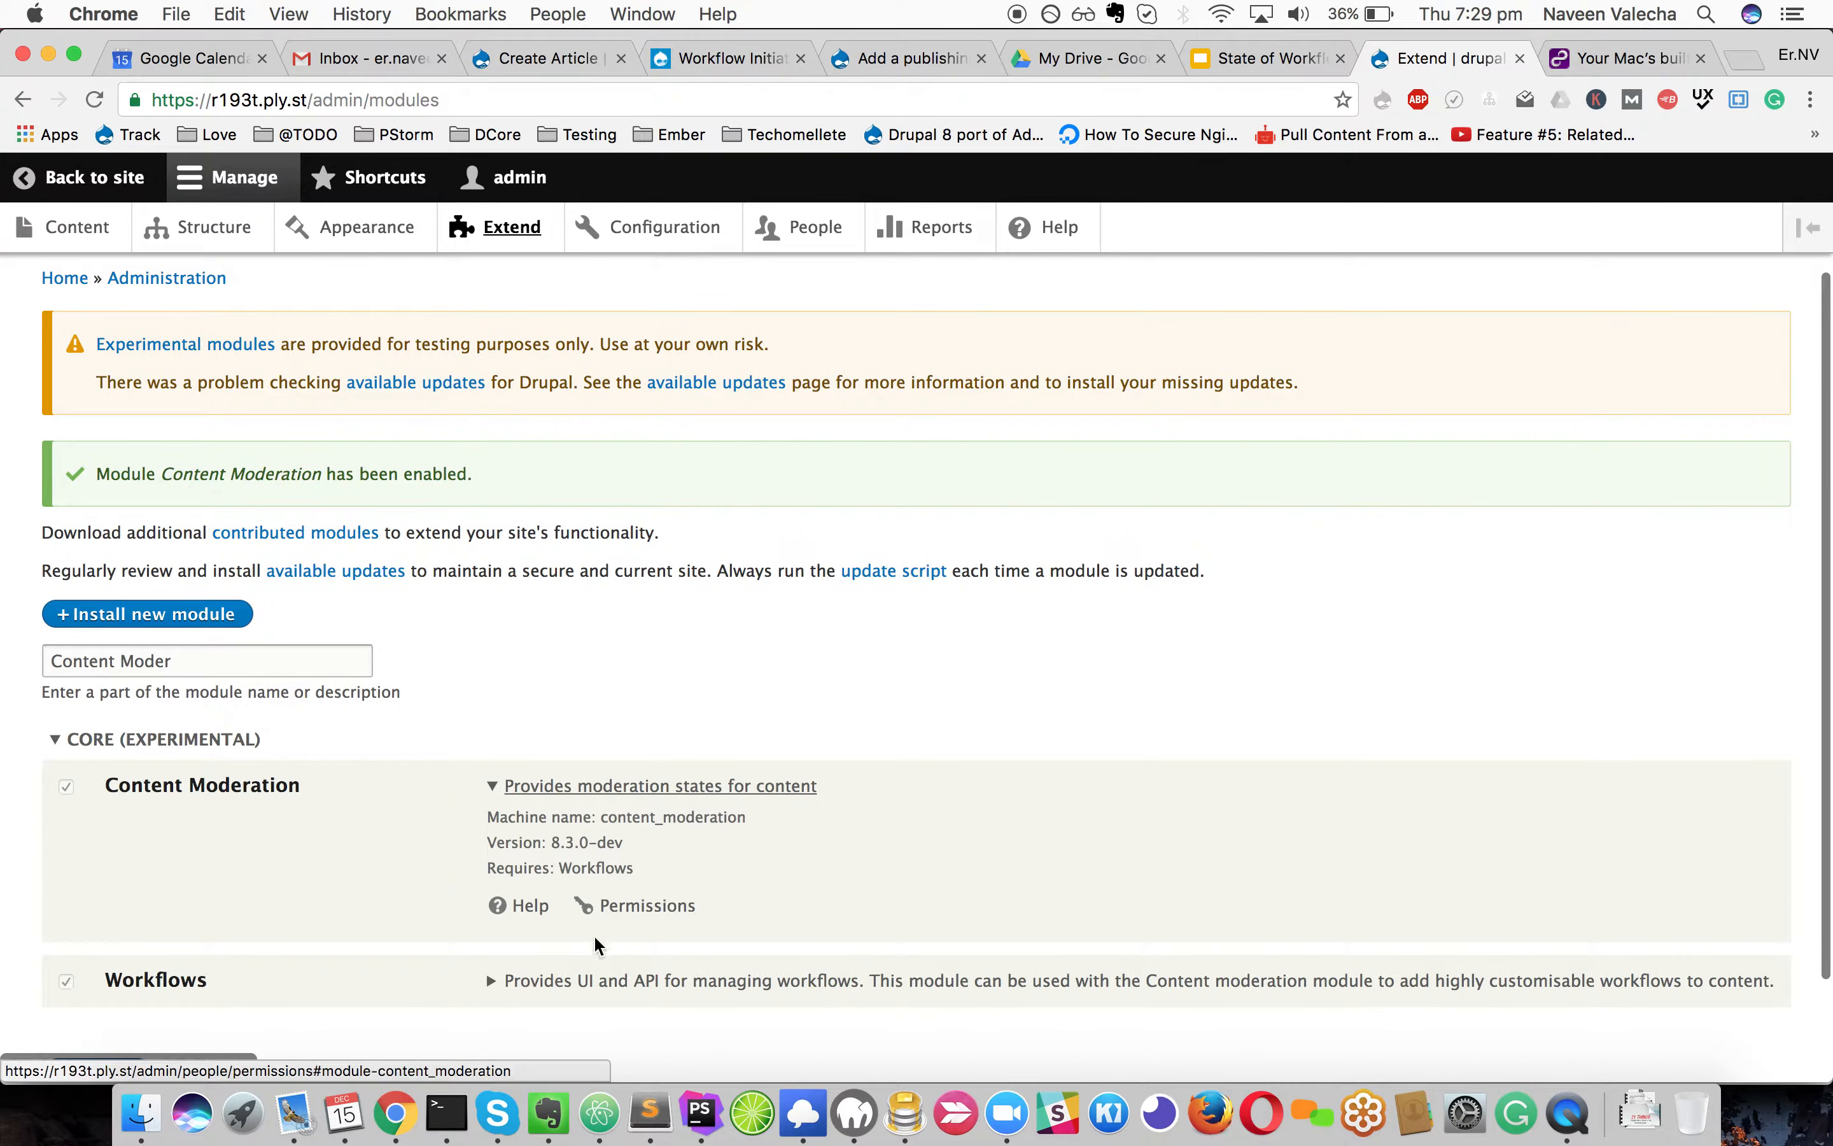
{"action": "left_click", "coordinate": [497, 979]}
{"action": "scroll", "coordinate": [837, 970], "scroll_direction": "down", "scroll_amount": 2}
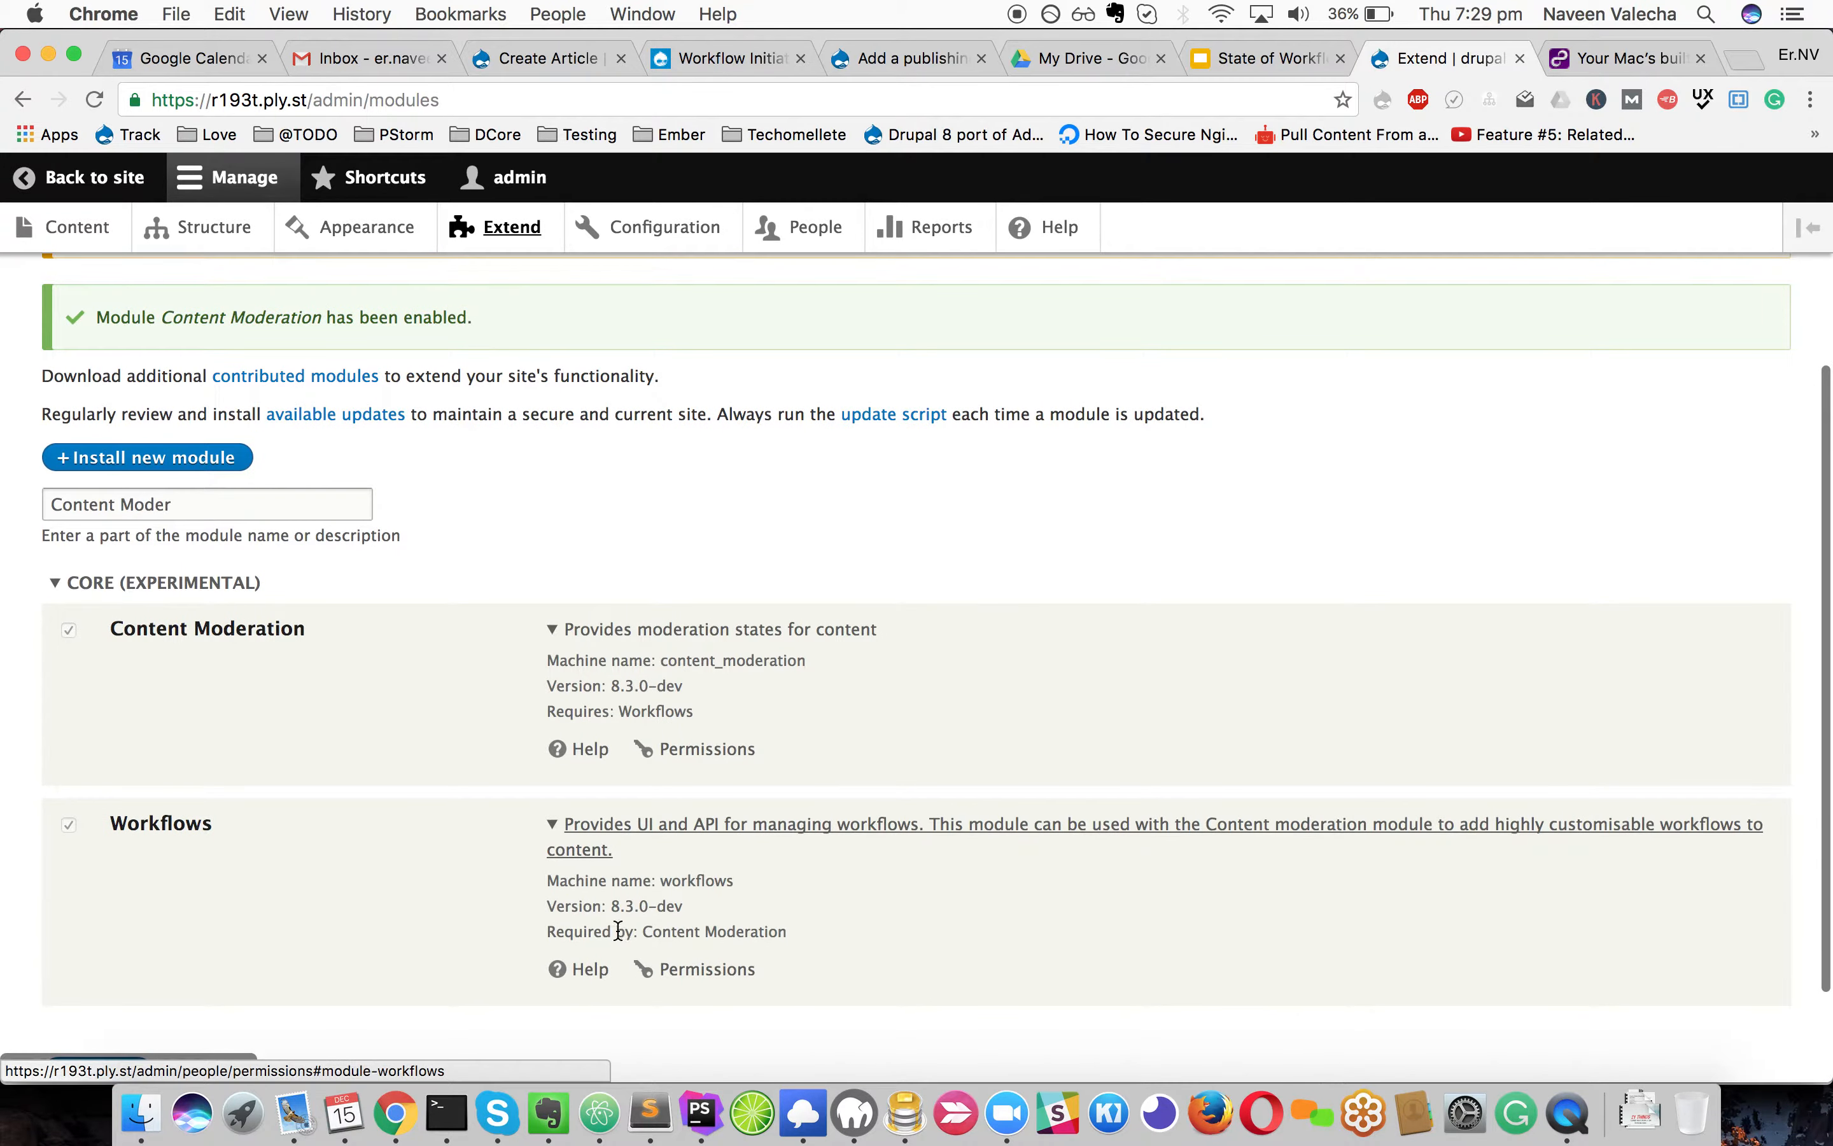
{"action": "scroll", "coordinate": [834, 318], "scroll_direction": "up", "scroll_amount": 4}
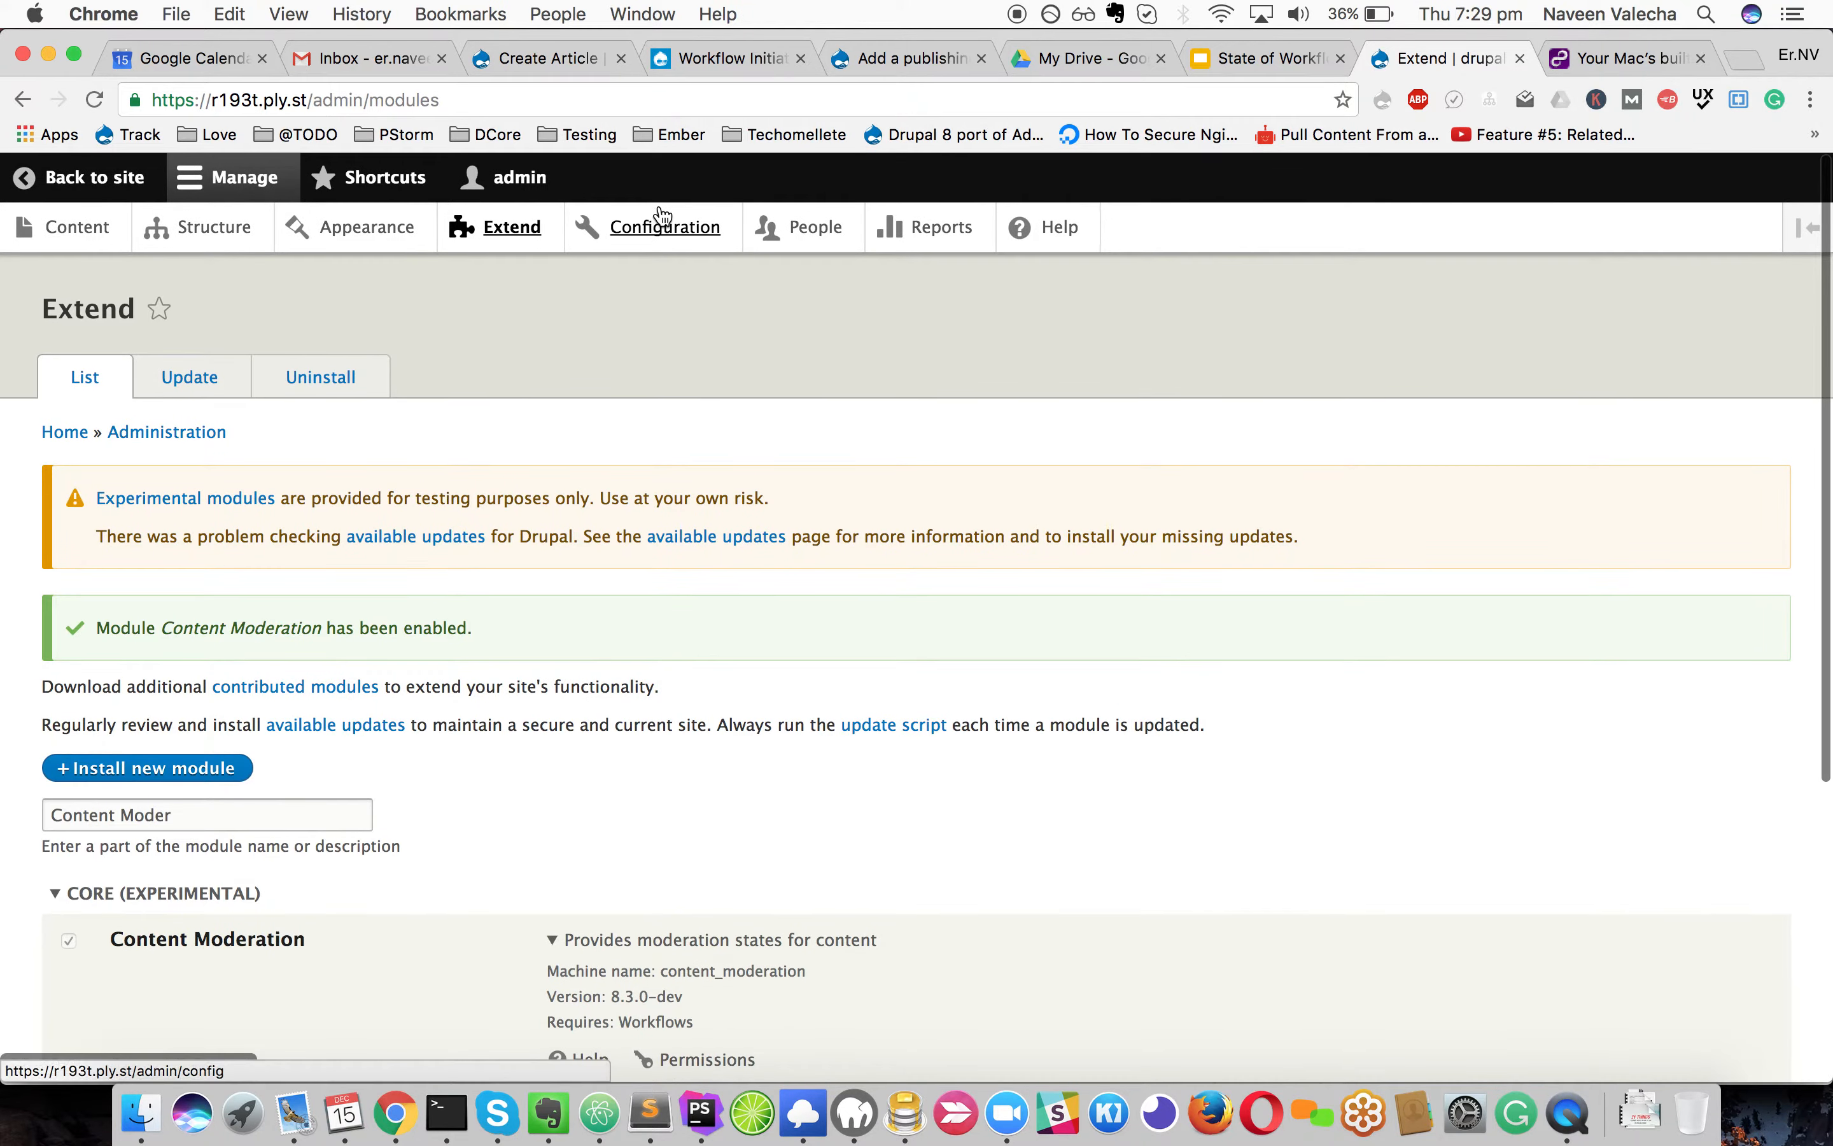
Go to the Workflows configuration page and open the Editorial workflow for editing
{"action": "left_click", "coordinate": [658, 225]}
{"action": "scroll", "coordinate": [824, 478], "scroll_direction": "down", "scroll_amount": 10}
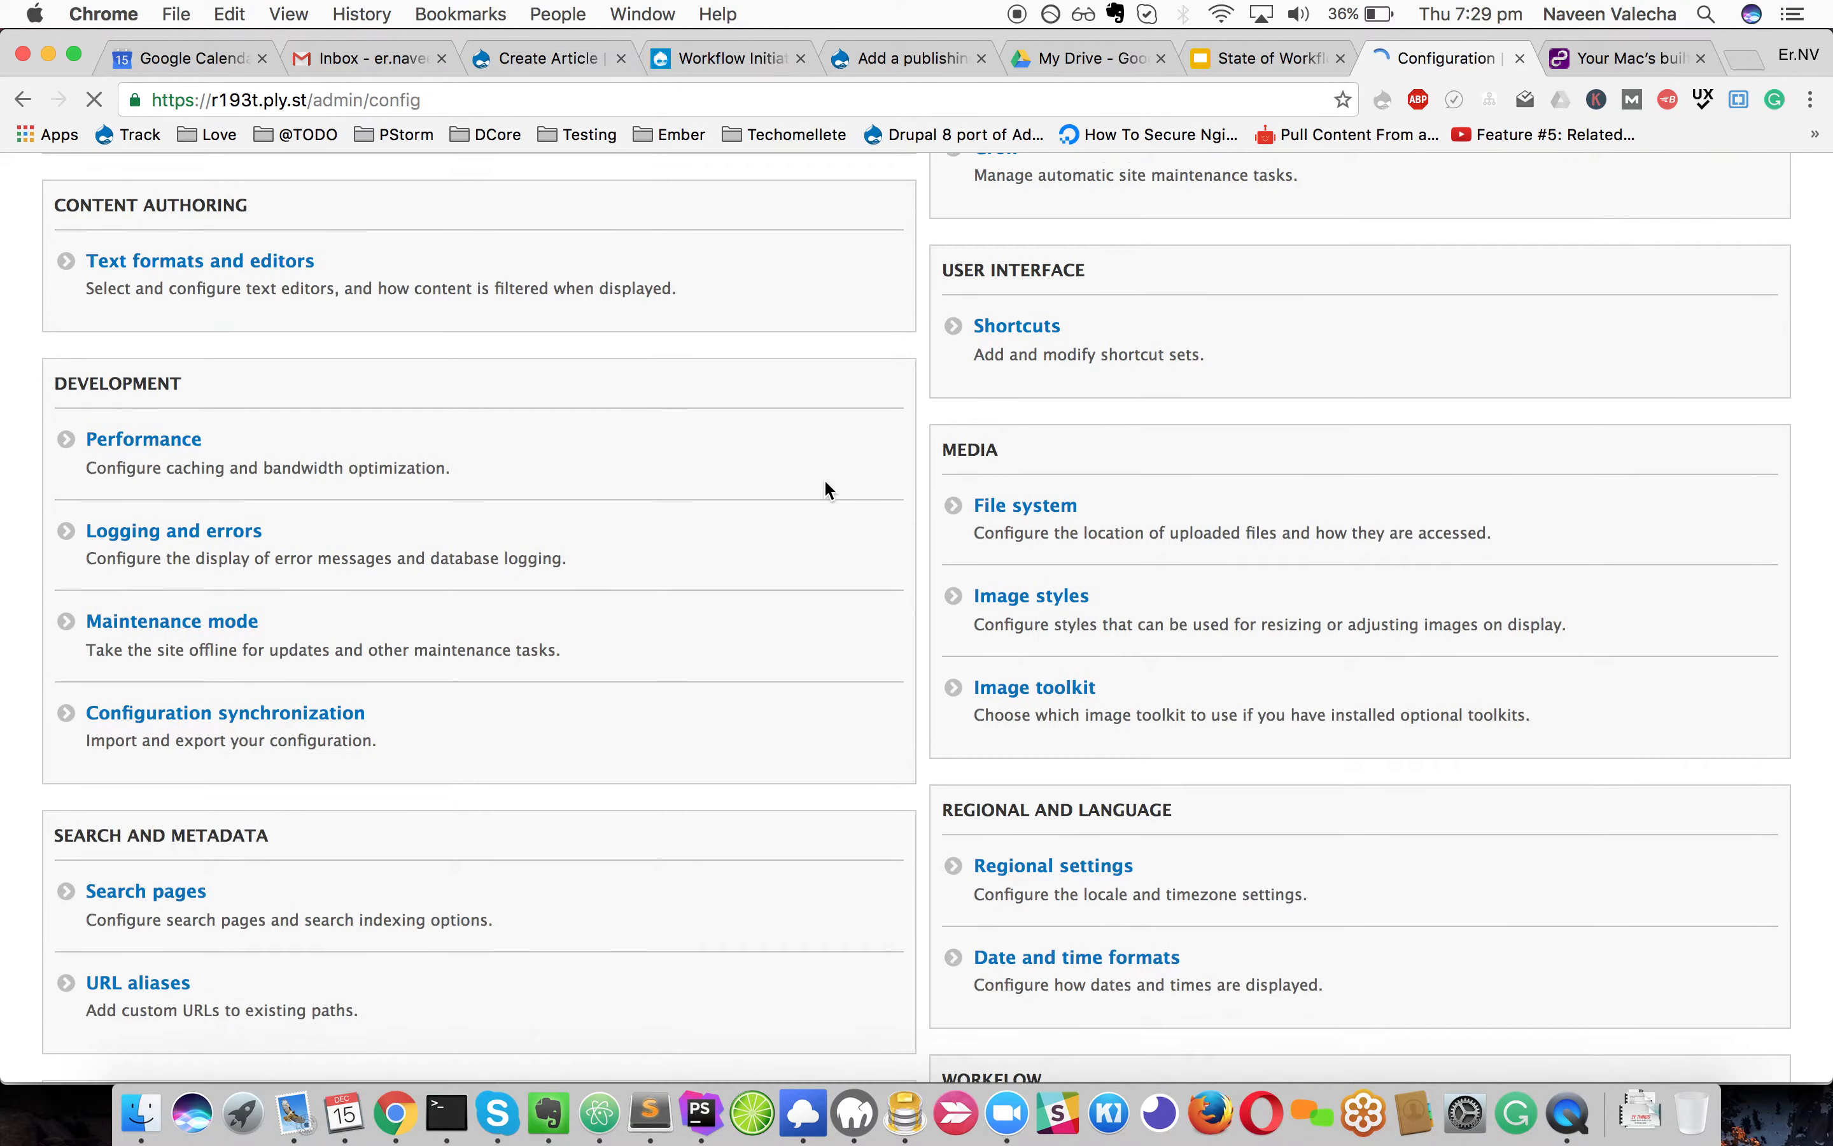
{"action": "left_click", "coordinate": [1000, 834]}
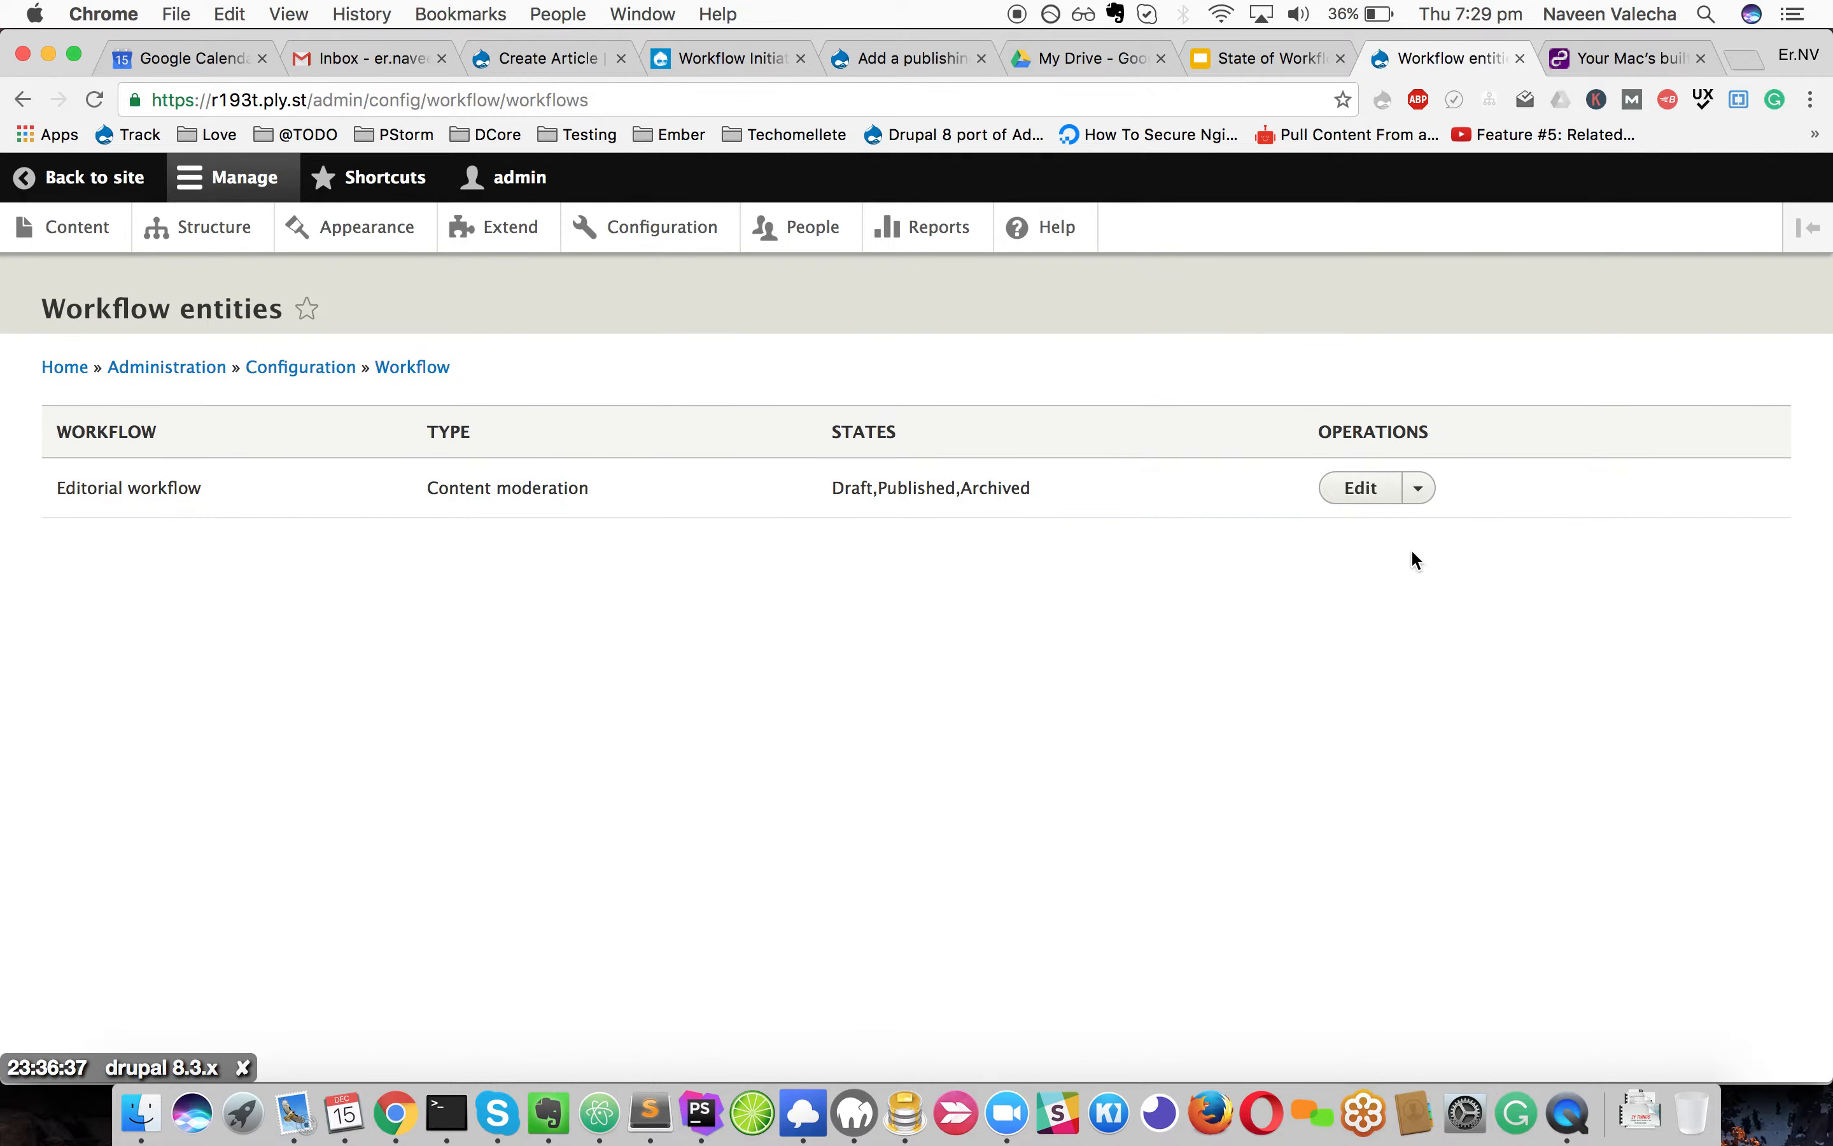
{"action": "left_click", "coordinate": [1419, 490]}
{"action": "left_click", "coordinate": [1362, 503]}
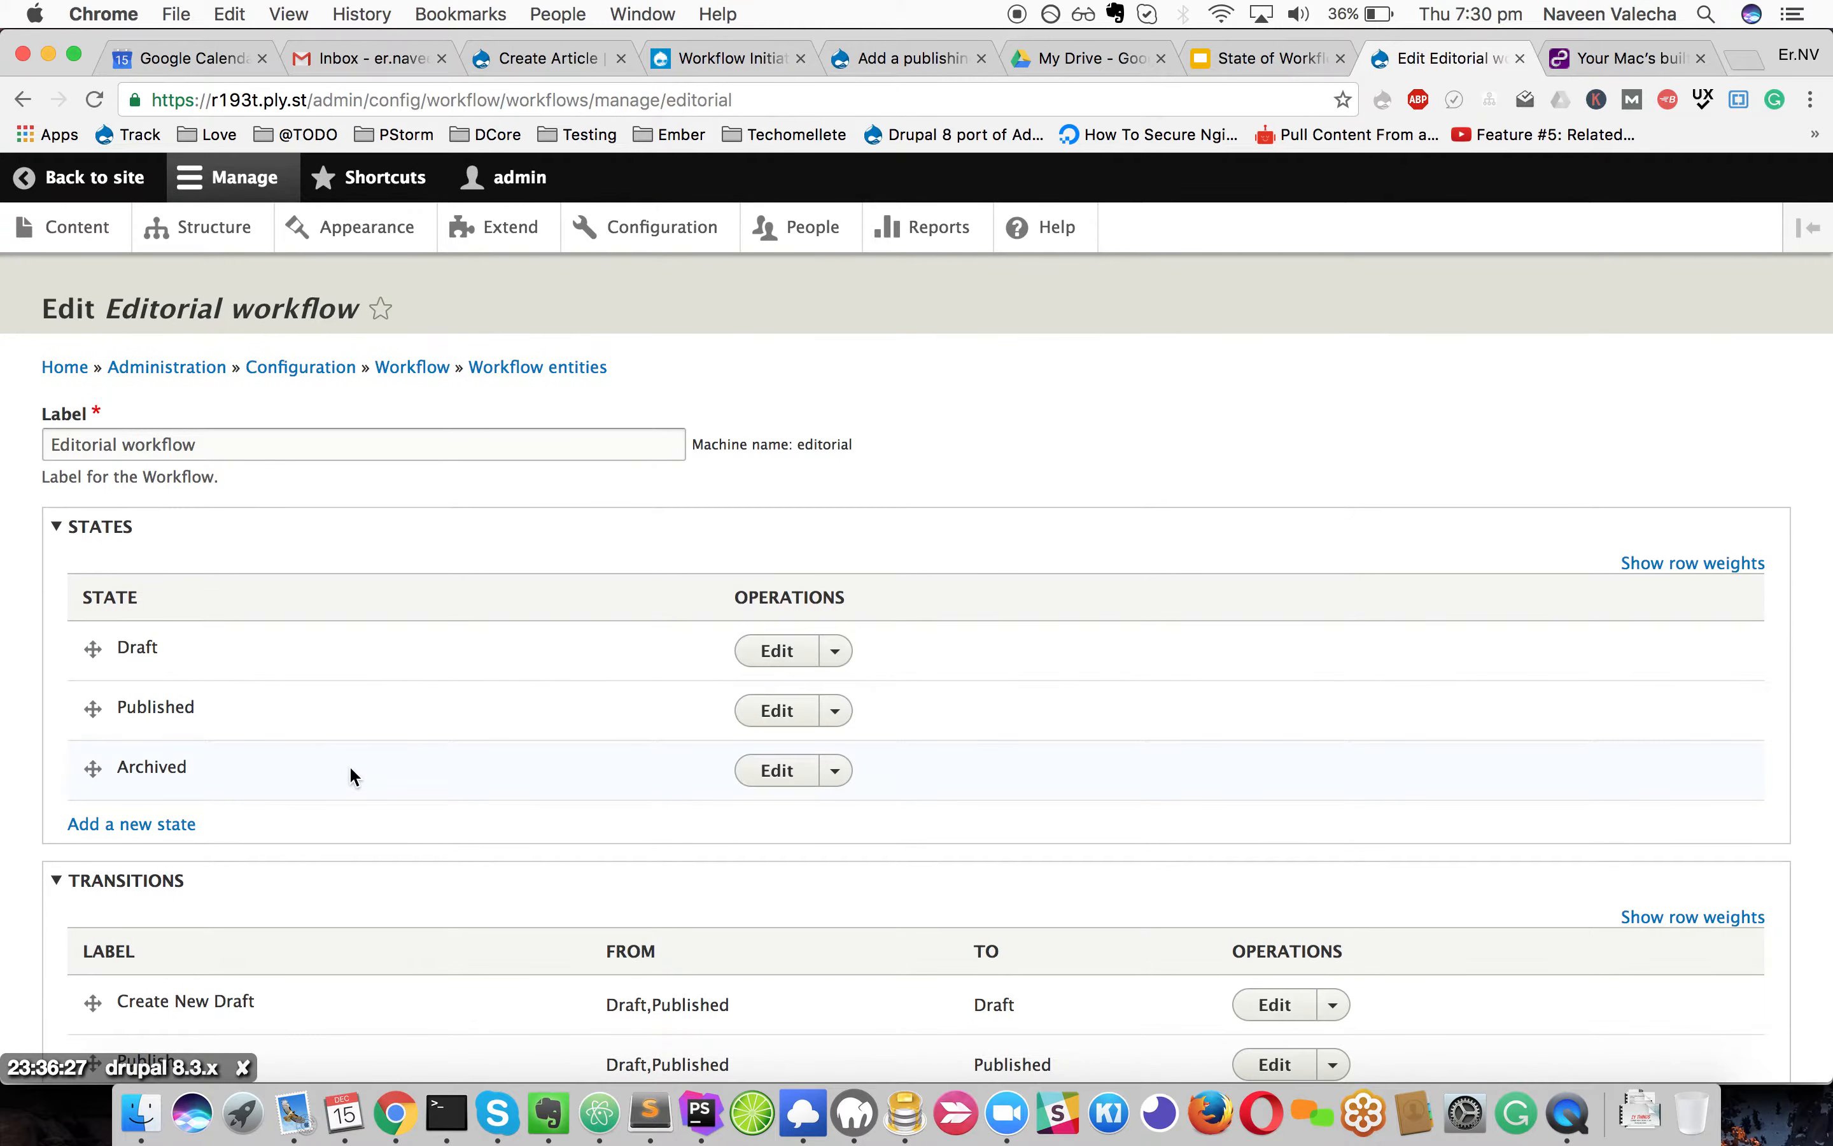
Examine the states and transitions defined in the Editorial workflow
{"action": "scroll", "coordinate": [350, 765], "scroll_direction": "down", "scroll_amount": 3}
{"action": "scroll", "coordinate": [349, 765], "scroll_direction": "up", "scroll_amount": 3}
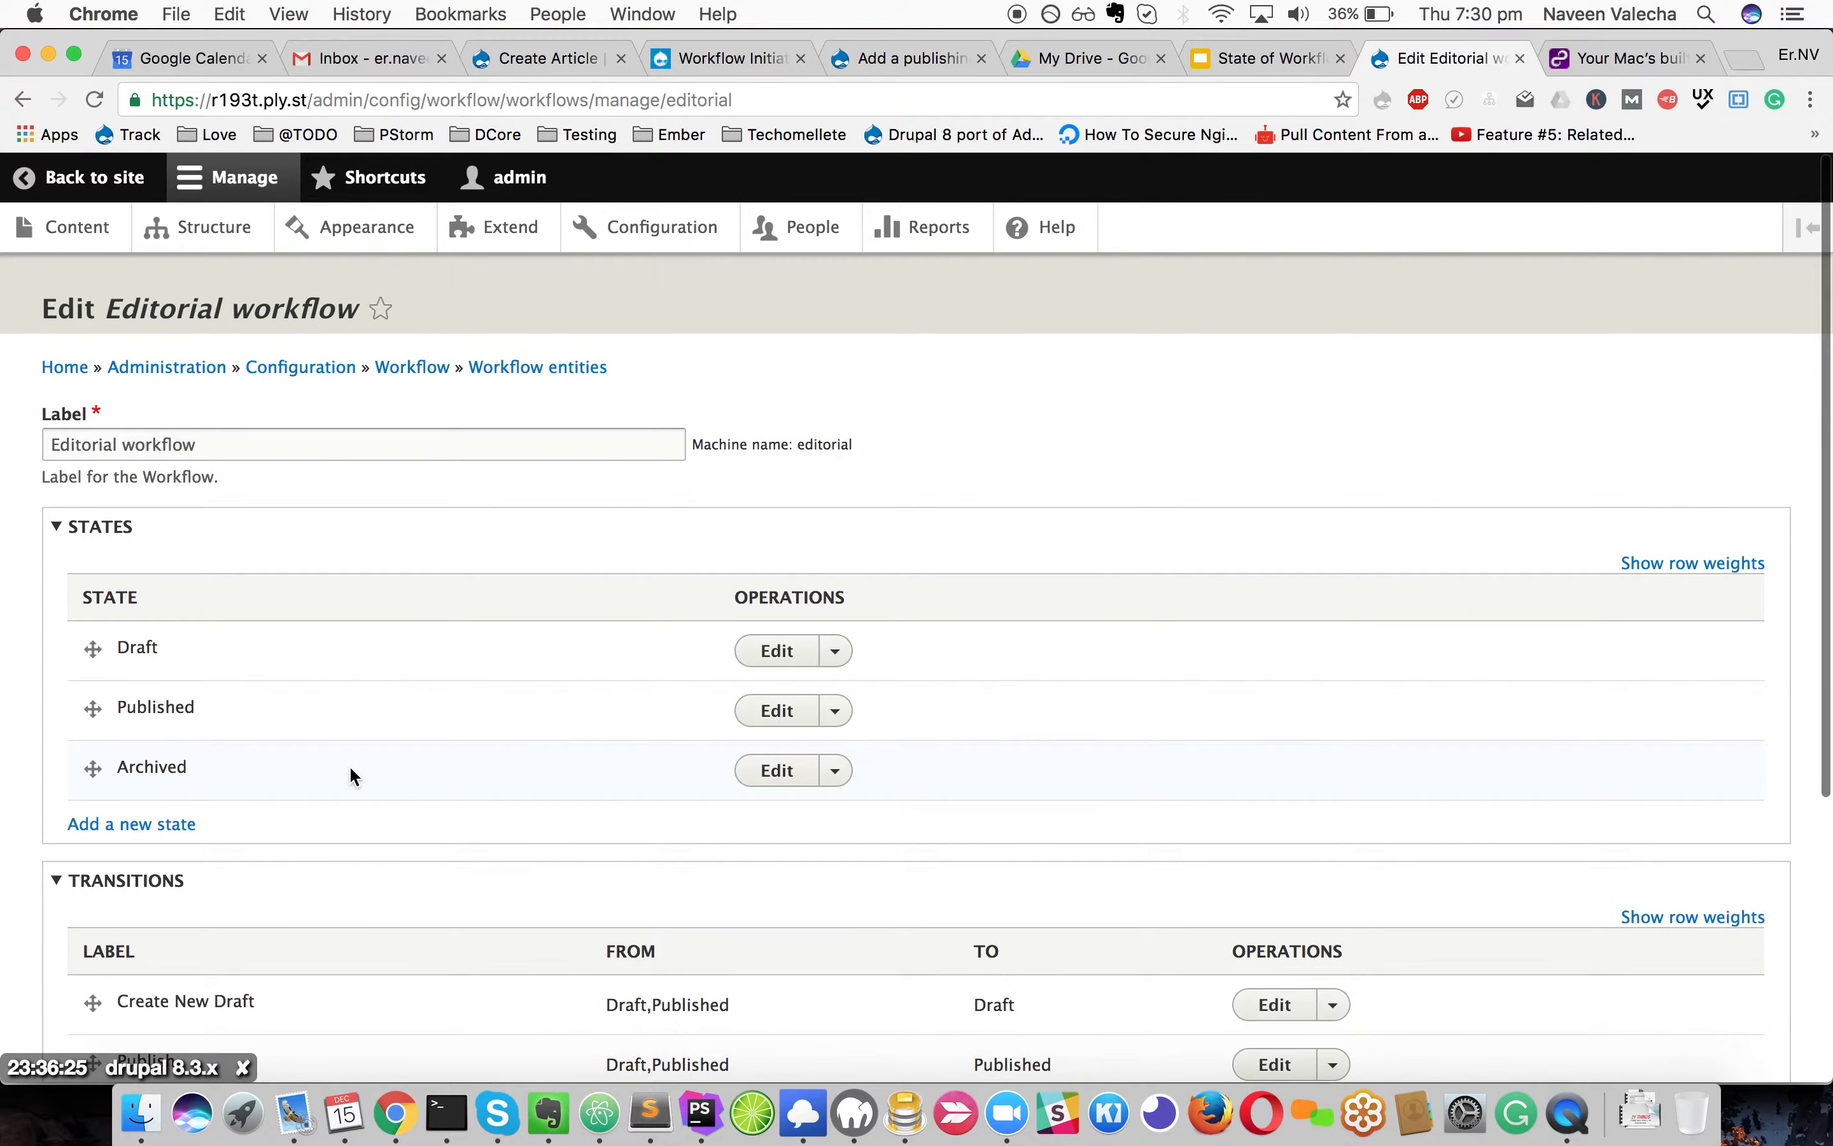
{"action": "scroll", "coordinate": [350, 771], "scroll_direction": "down", "scroll_amount": 5}
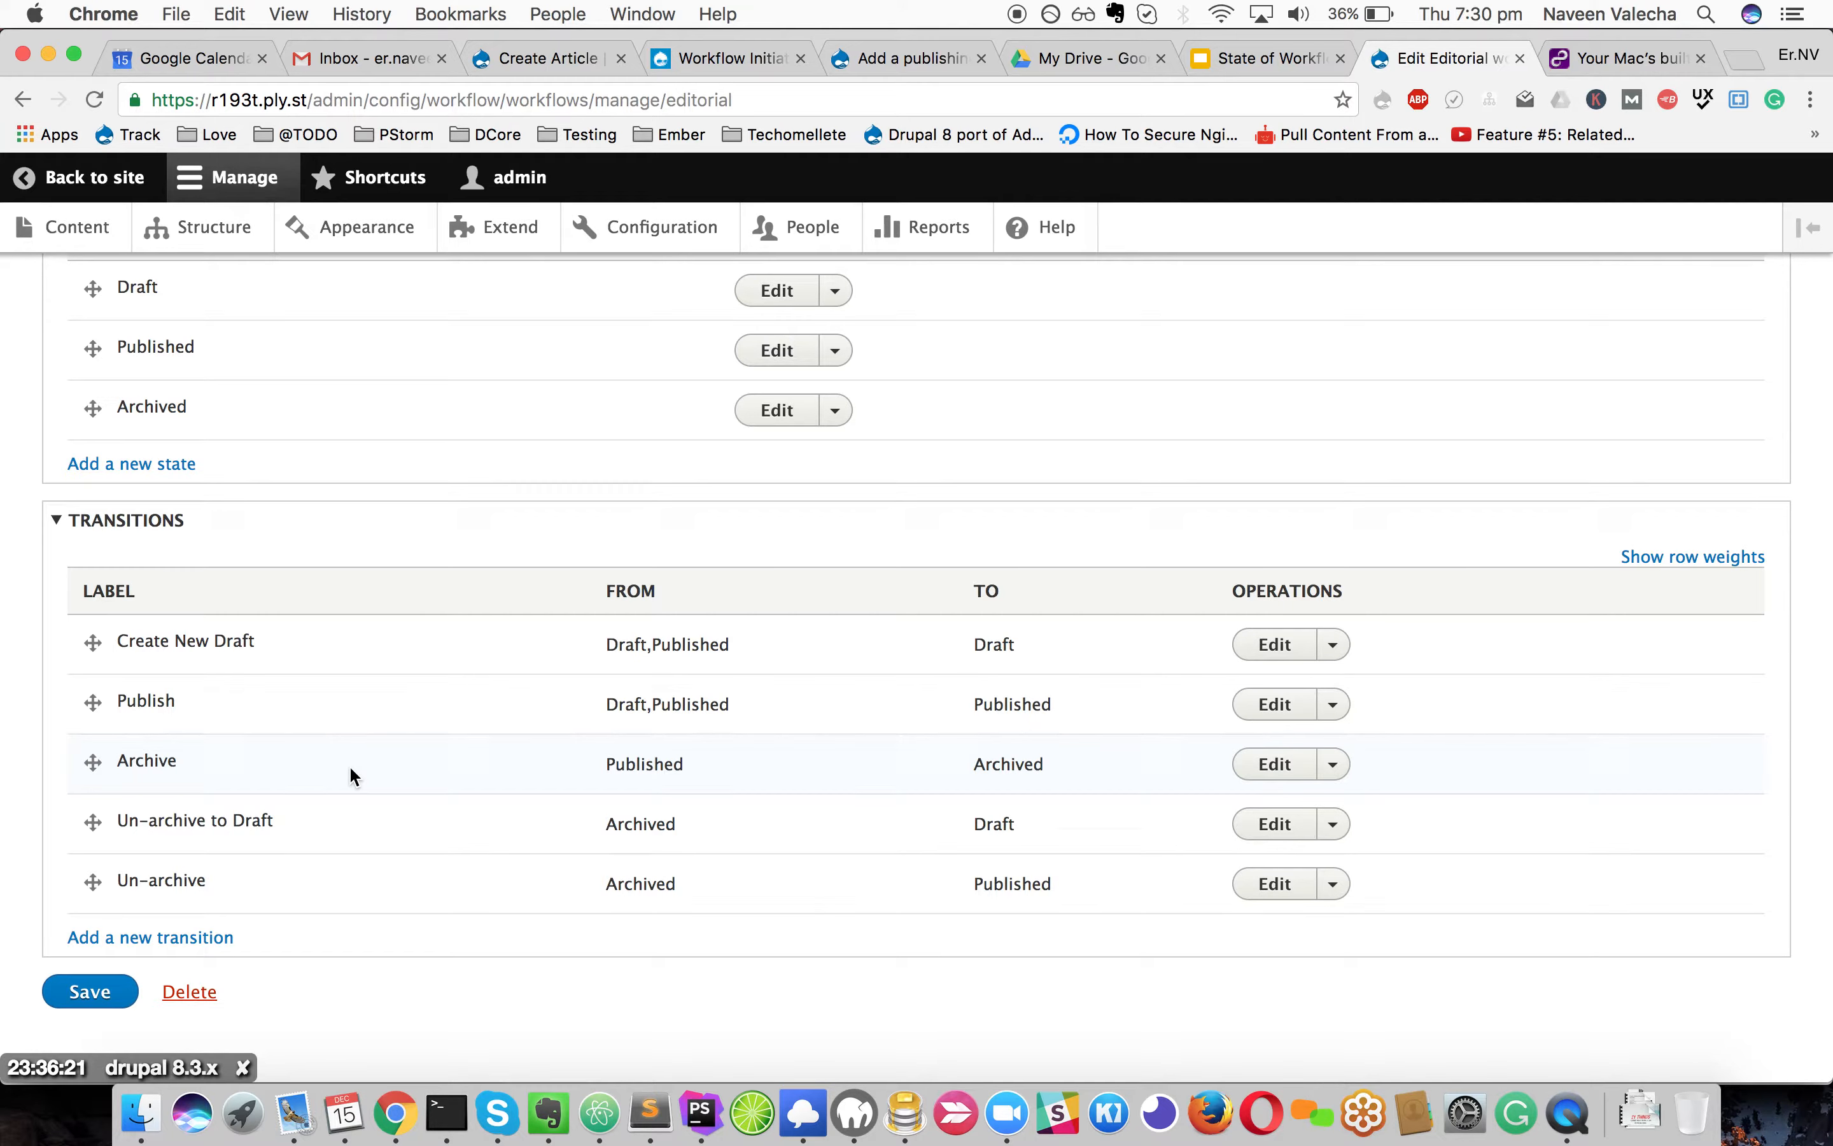
{"action": "scroll", "coordinate": [351, 769], "scroll_direction": "up", "scroll_amount": 3}
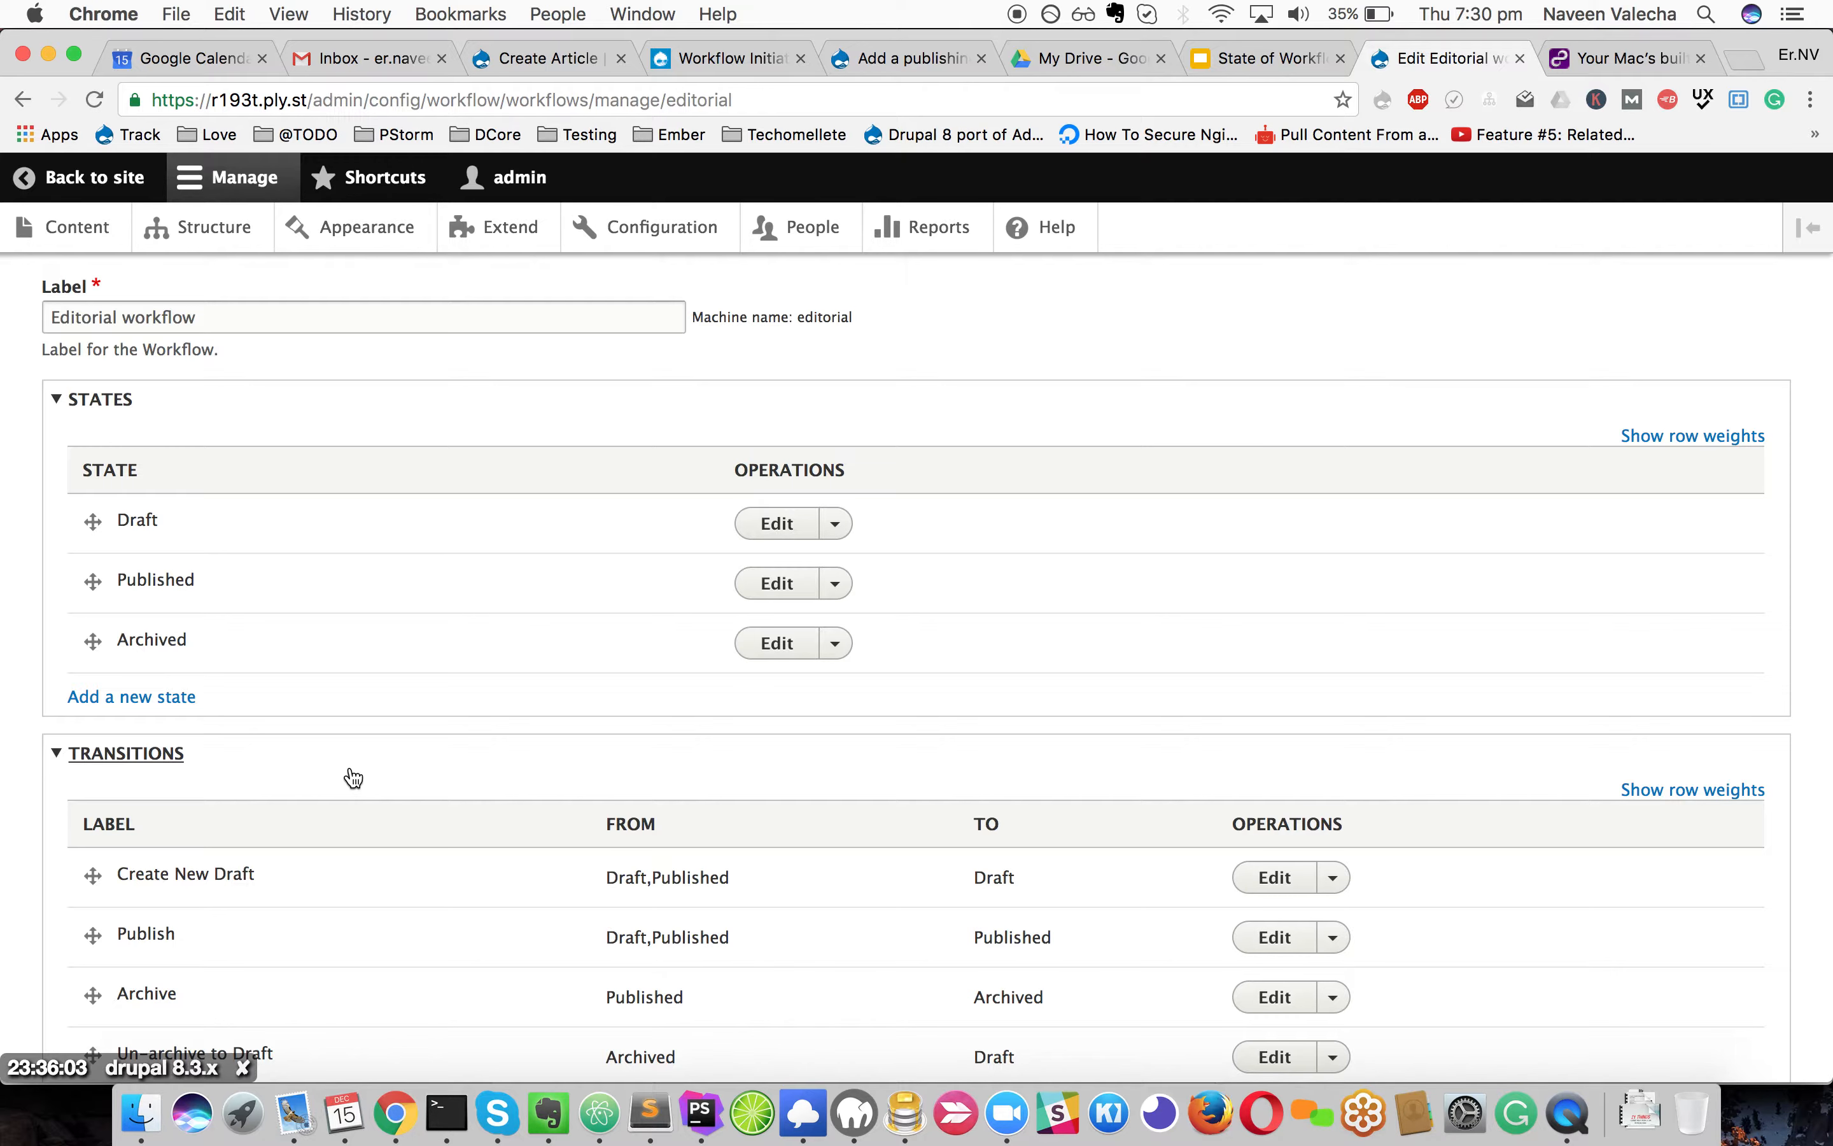
{"action": "scroll", "coordinate": [350, 769], "scroll_direction": "down", "scroll_amount": 4}
{"action": "scroll", "coordinate": [350, 765], "scroll_direction": "up", "scroll_amount": 3}
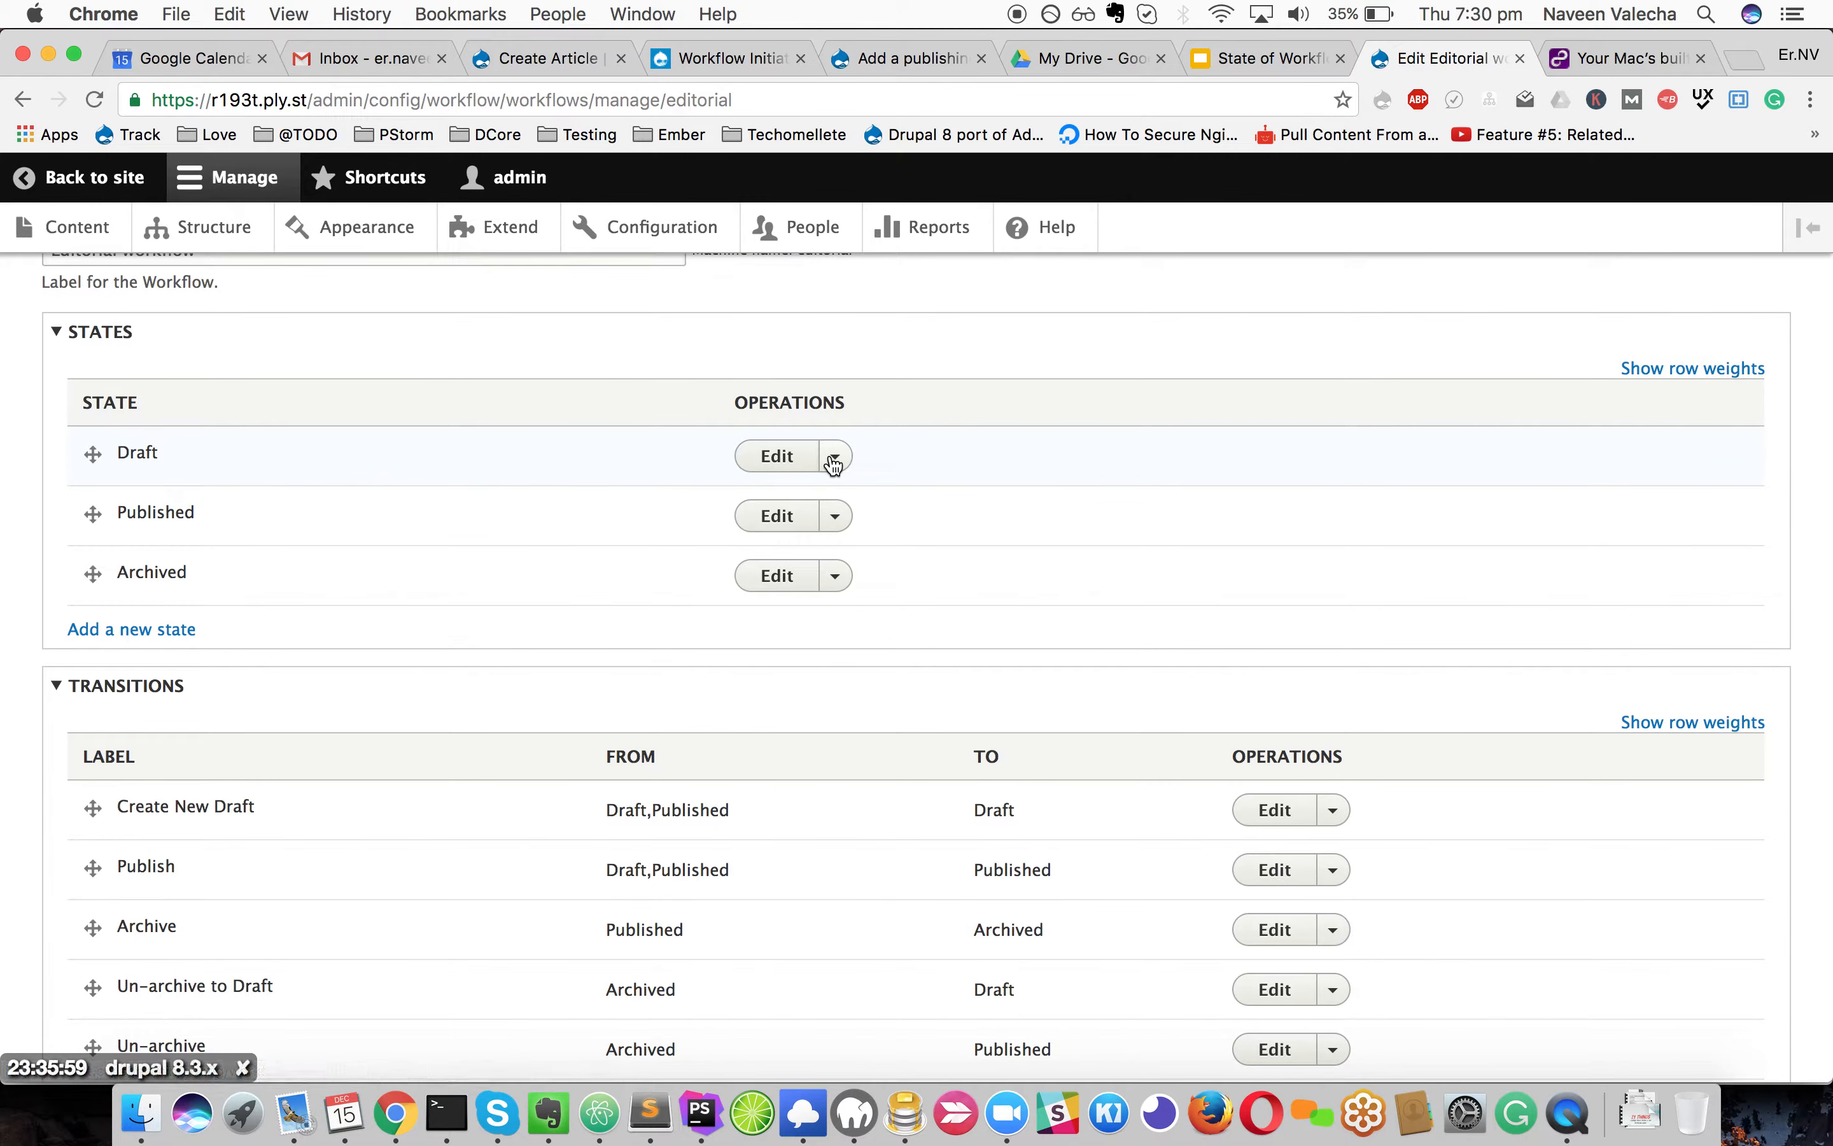
{"action": "scroll", "coordinate": [659, 682], "scroll_direction": "up", "scroll_amount": 3}
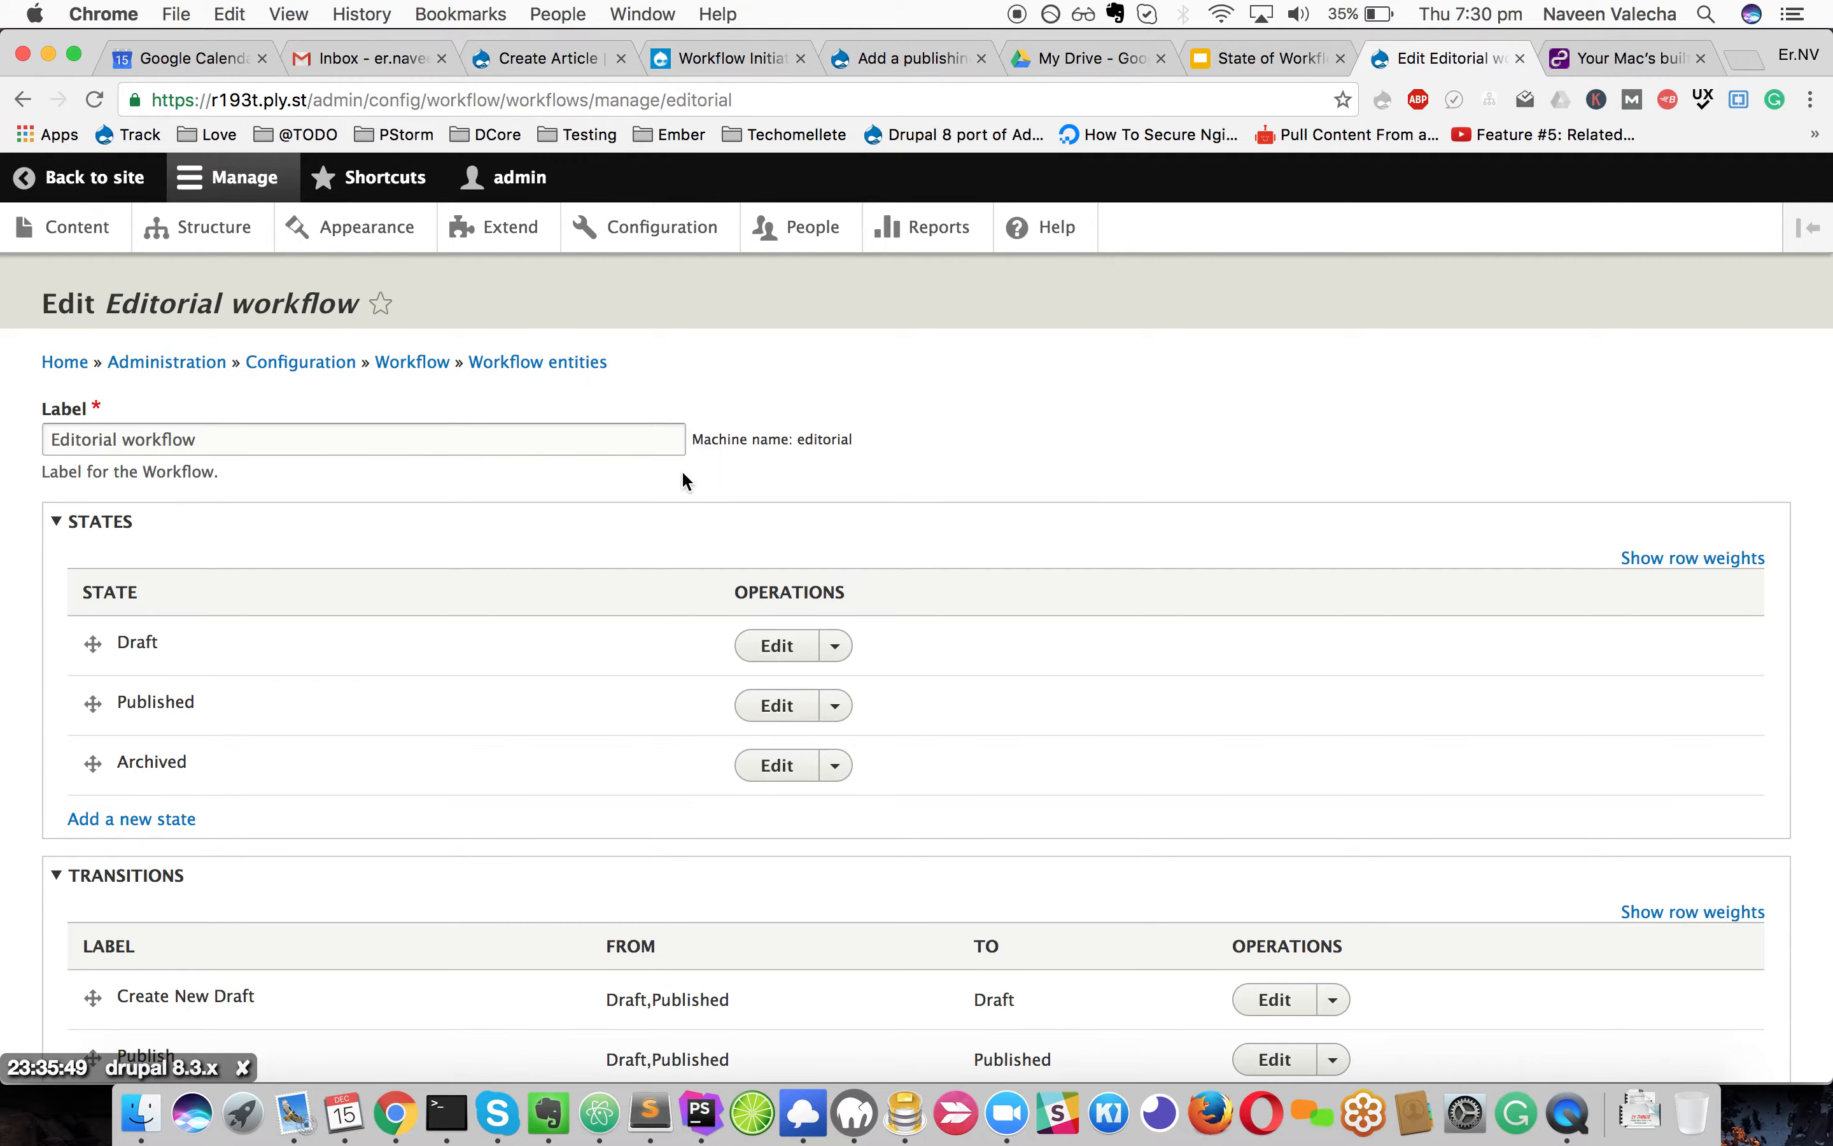
{"action": "scroll", "coordinate": [621, 653], "scroll_direction": "down", "scroll_amount": 3}
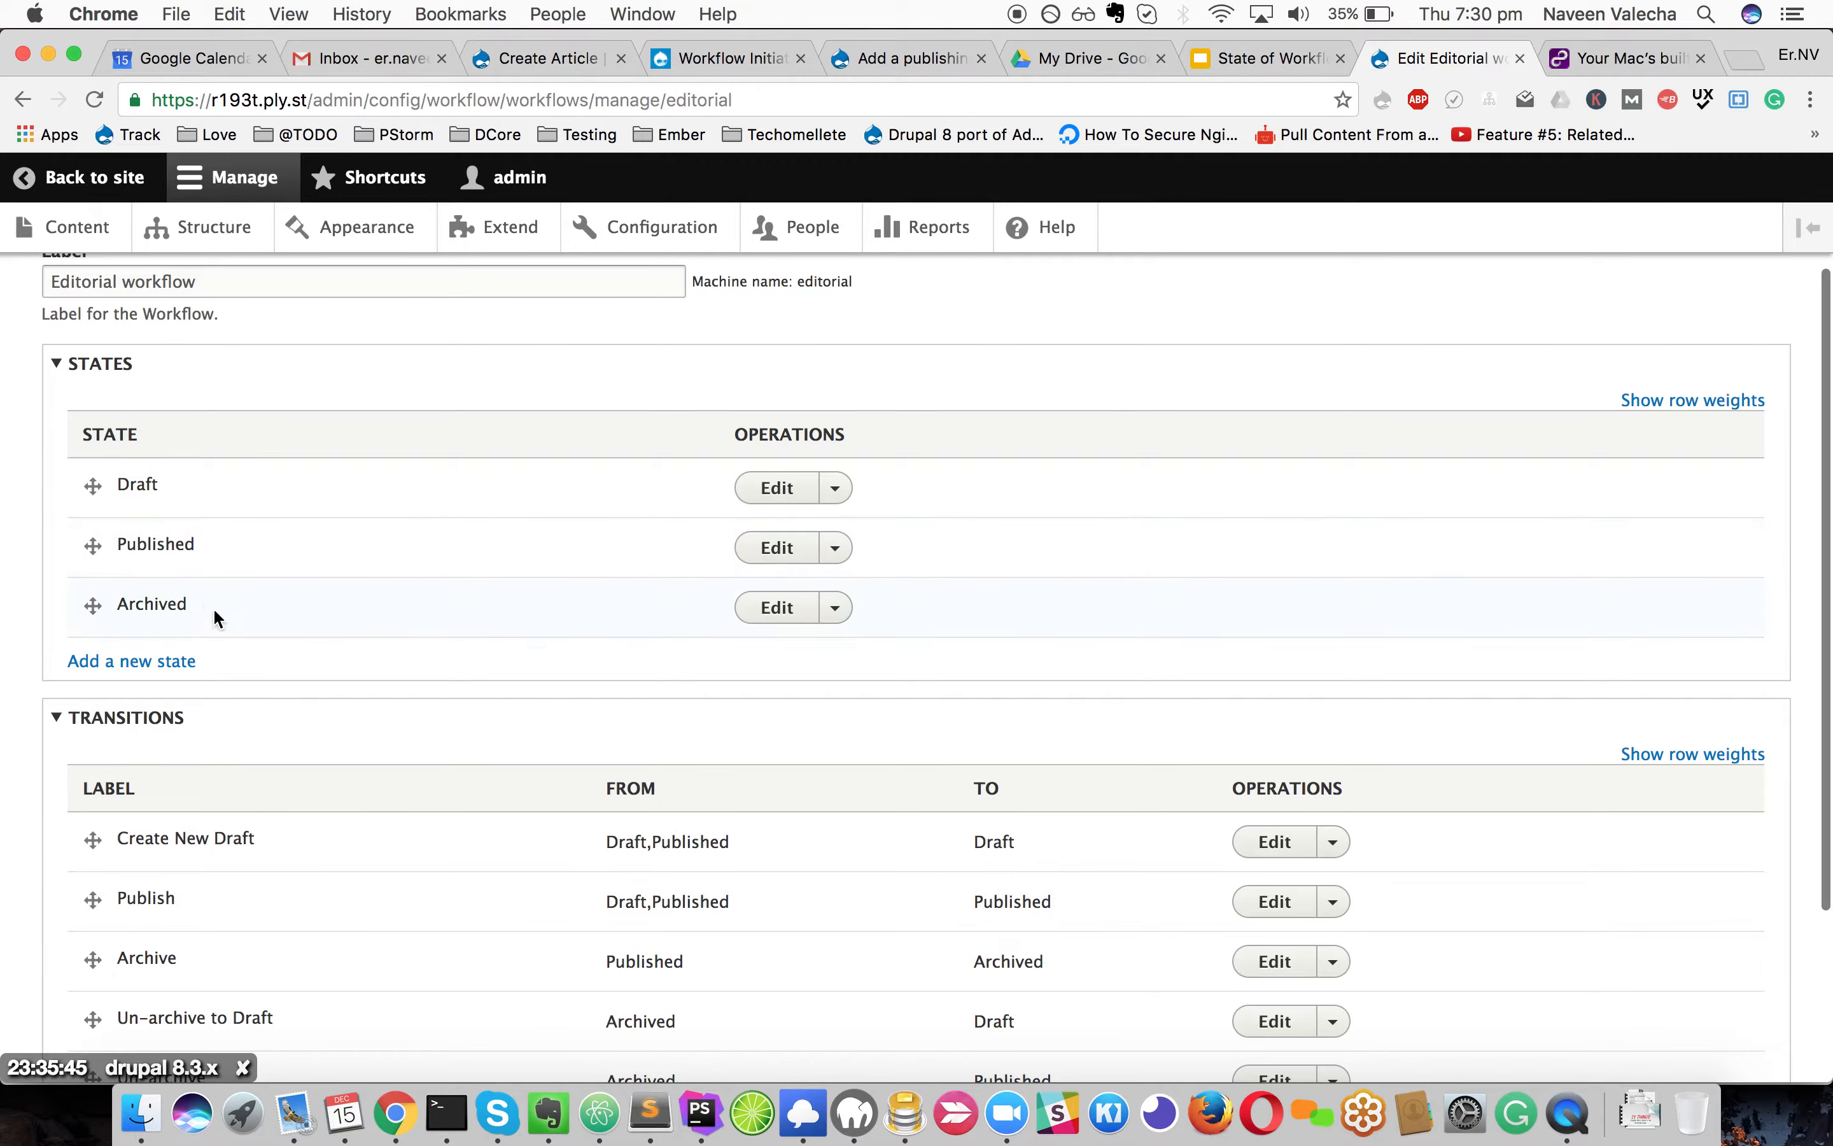
Open the Draft state of the Editorial workflow to view its settings and transitions
{"action": "left_click", "coordinate": [836, 493]}
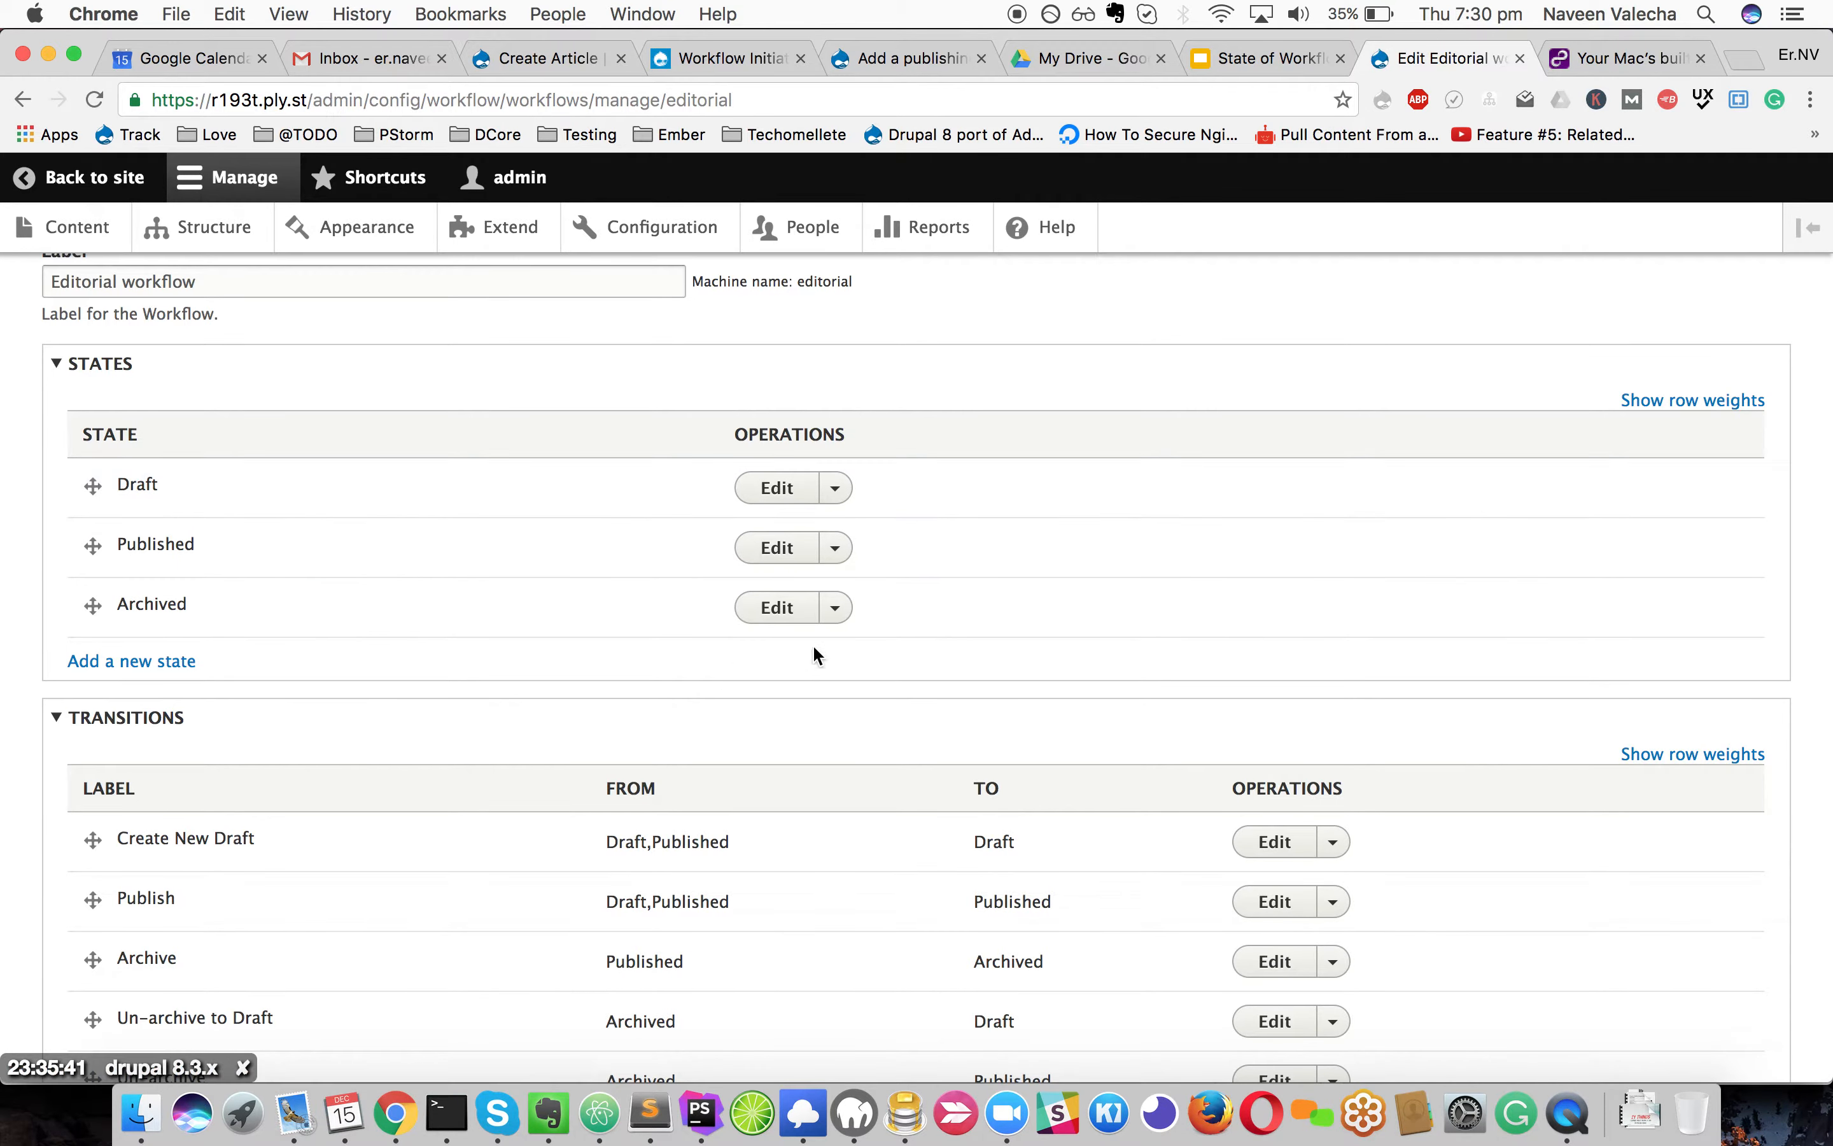
{"action": "left_click", "coordinate": [835, 489]}
{"action": "left_click", "coordinate": [762, 493]}
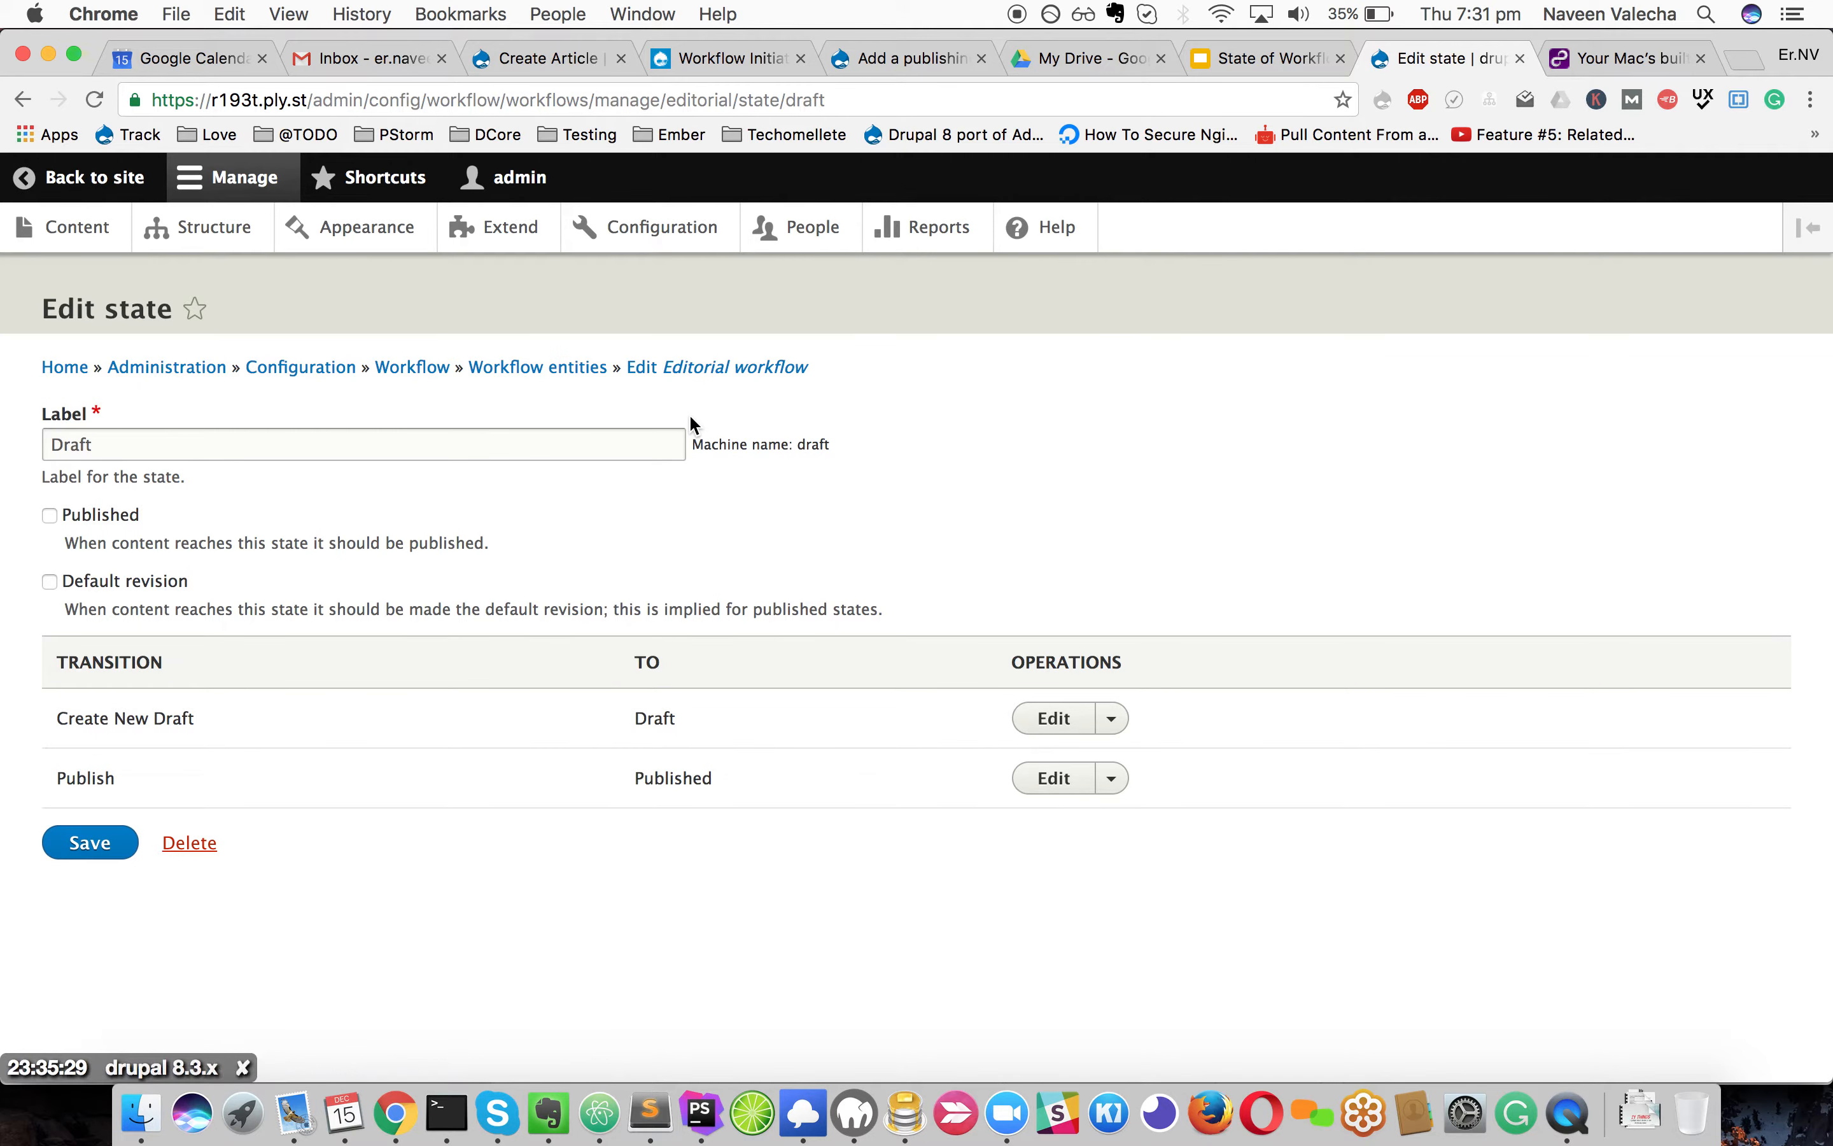
Return to the Editorial workflow and open its Published state to review the Published option's description
{"action": "left_click", "coordinate": [656, 369]}
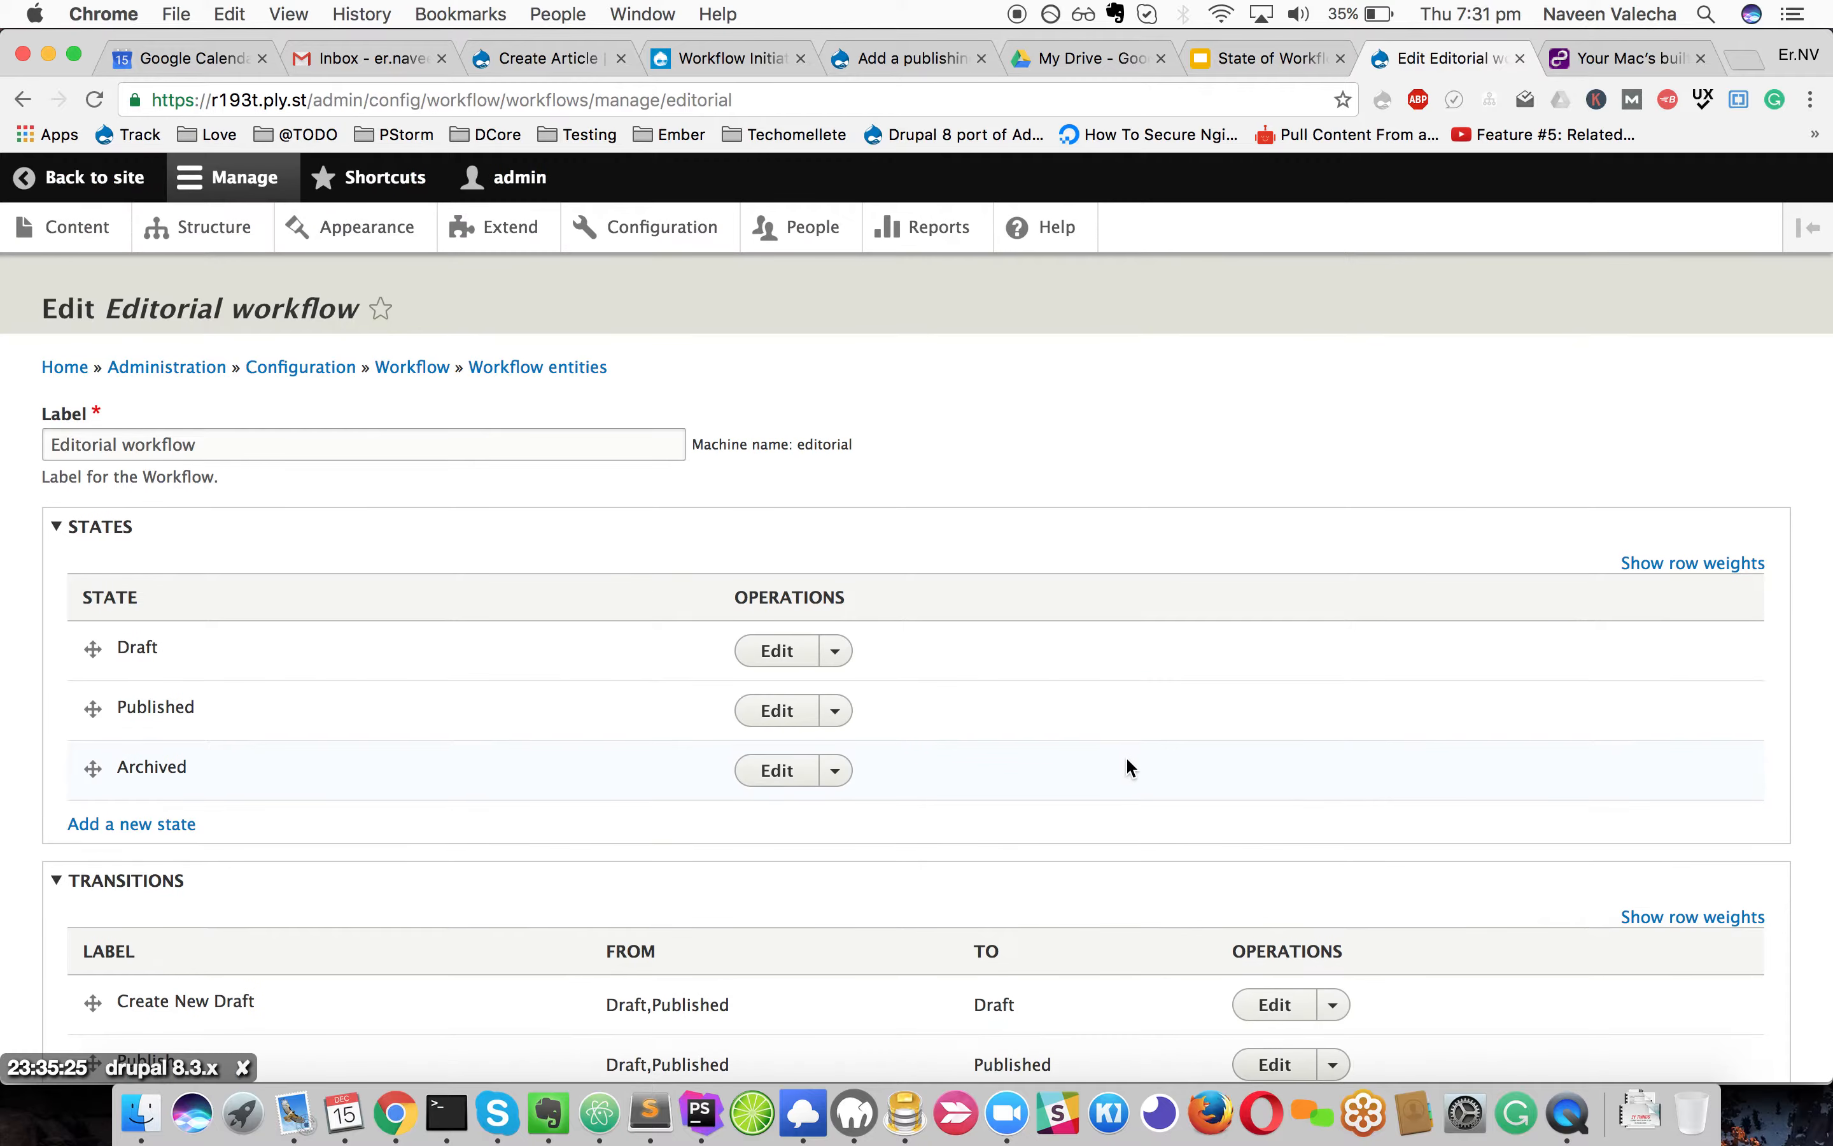
{"action": "left_click", "coordinate": [836, 711]}
{"action": "left_click", "coordinate": [791, 712]}
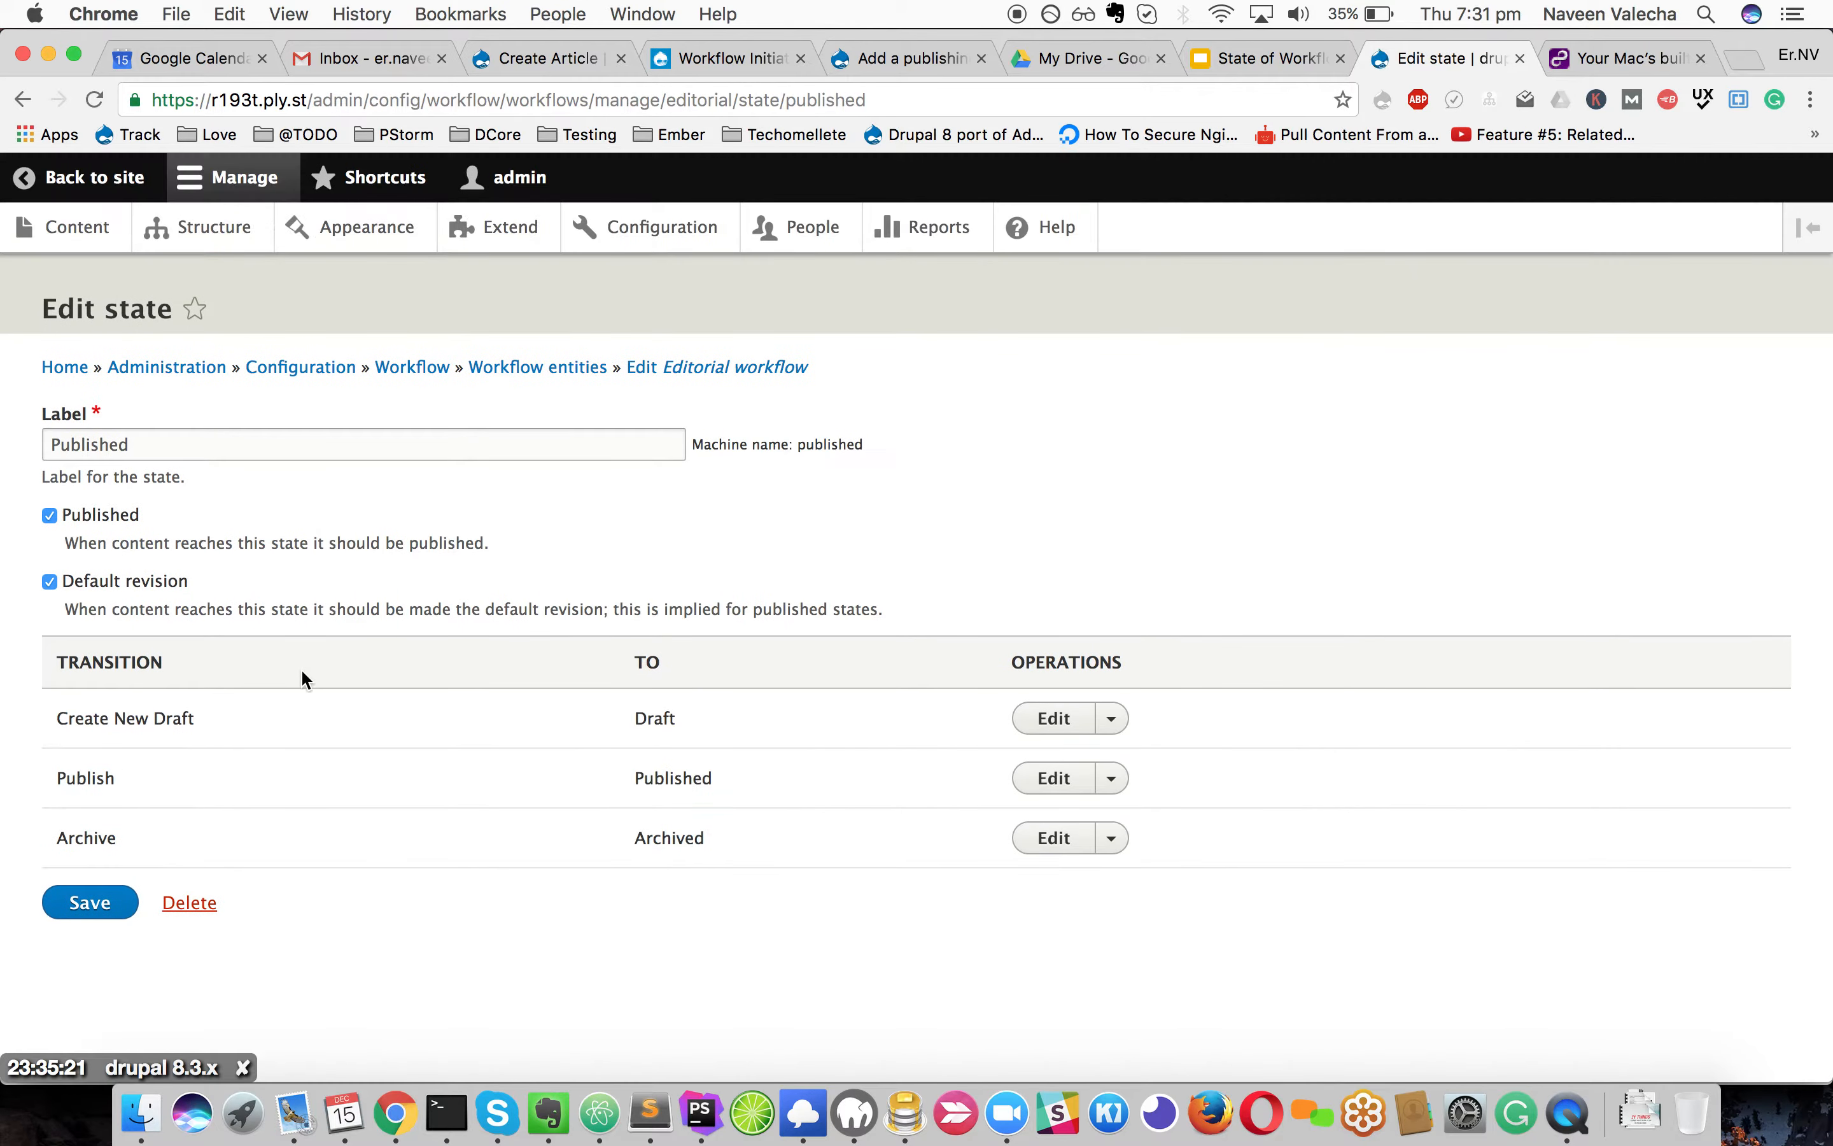
{"action": "left_click_drag", "start_coordinate": [72, 544], "coordinate": [475, 537]}
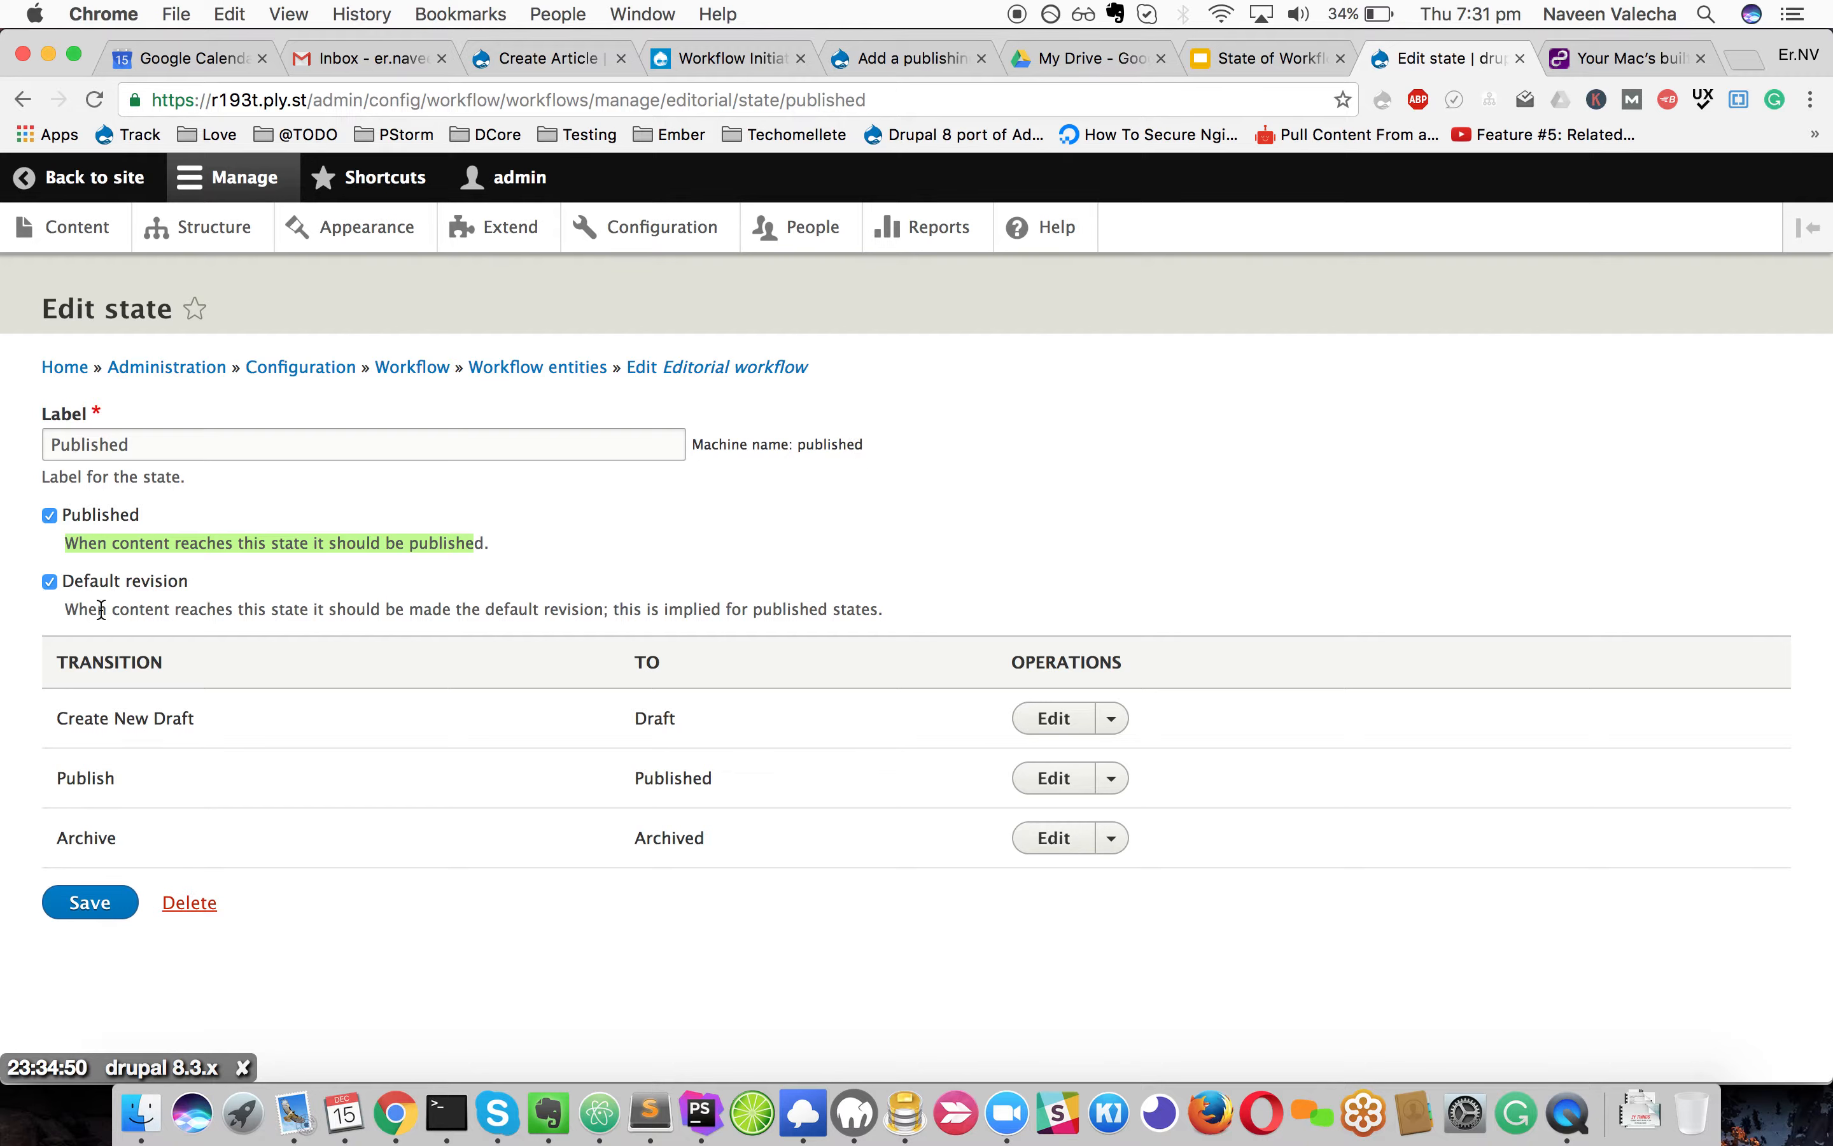
Review the Published state's Default revision description and open the Archived state of the Editorial workflow
{"action": "left_click_drag", "start_coordinate": [67, 609], "coordinate": [894, 611]}
{"action": "left_click", "coordinate": [917, 609]}
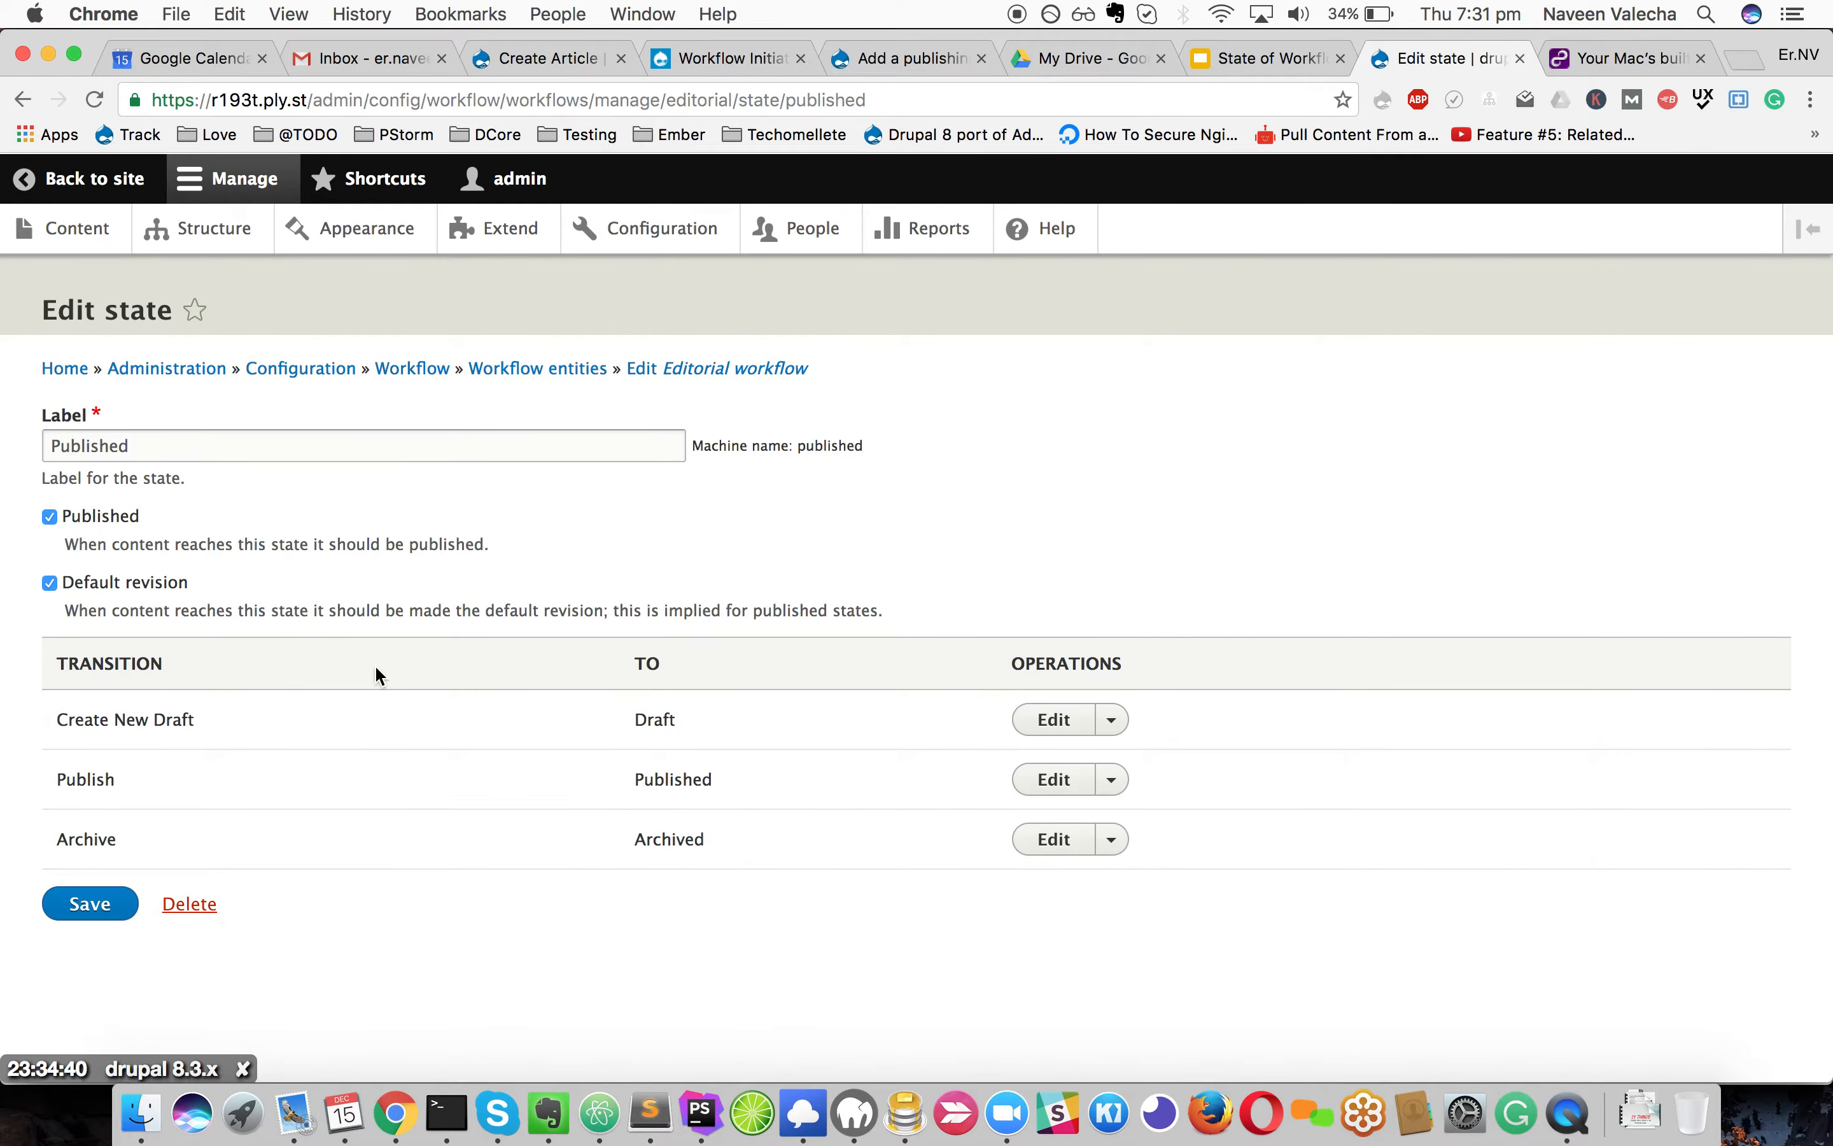
{"action": "left_click", "coordinate": [718, 366]}
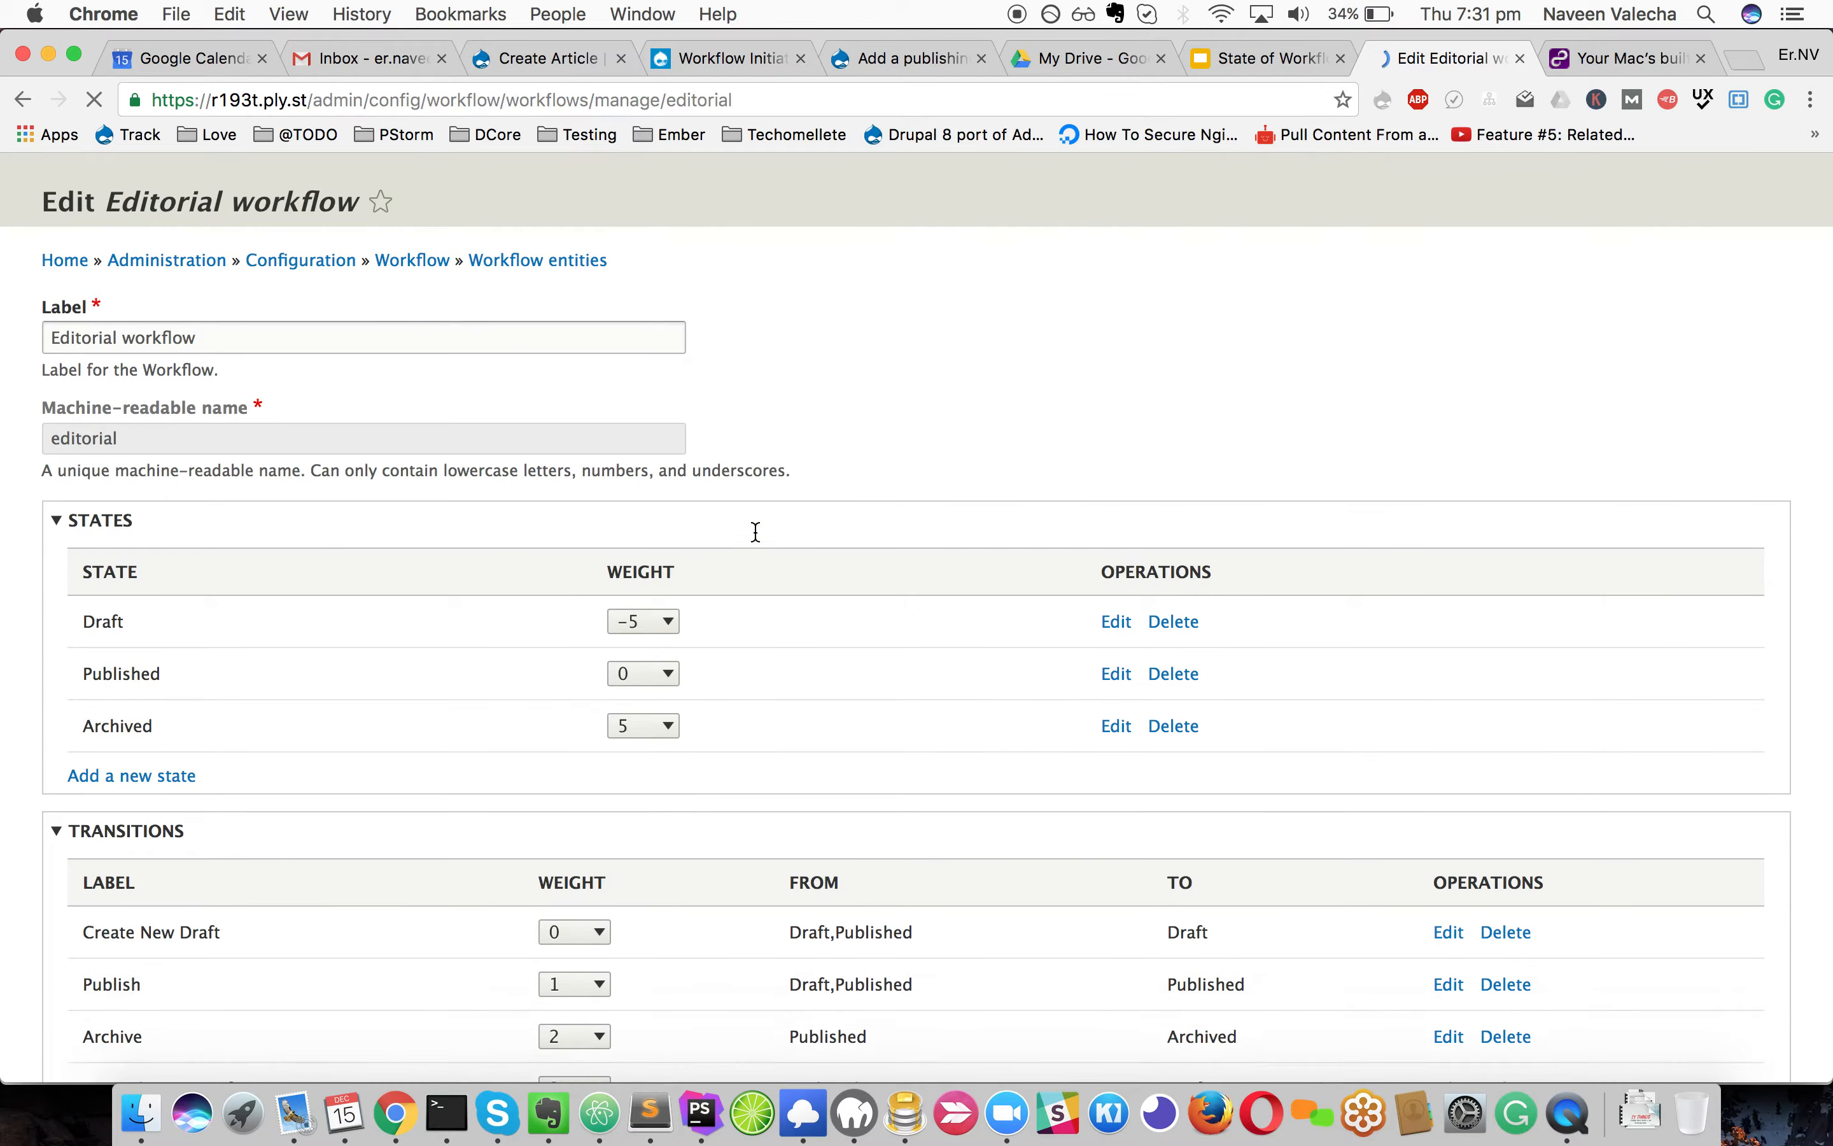
{"action": "scroll", "coordinate": [862, 760], "scroll_direction": "down", "scroll_amount": 5}
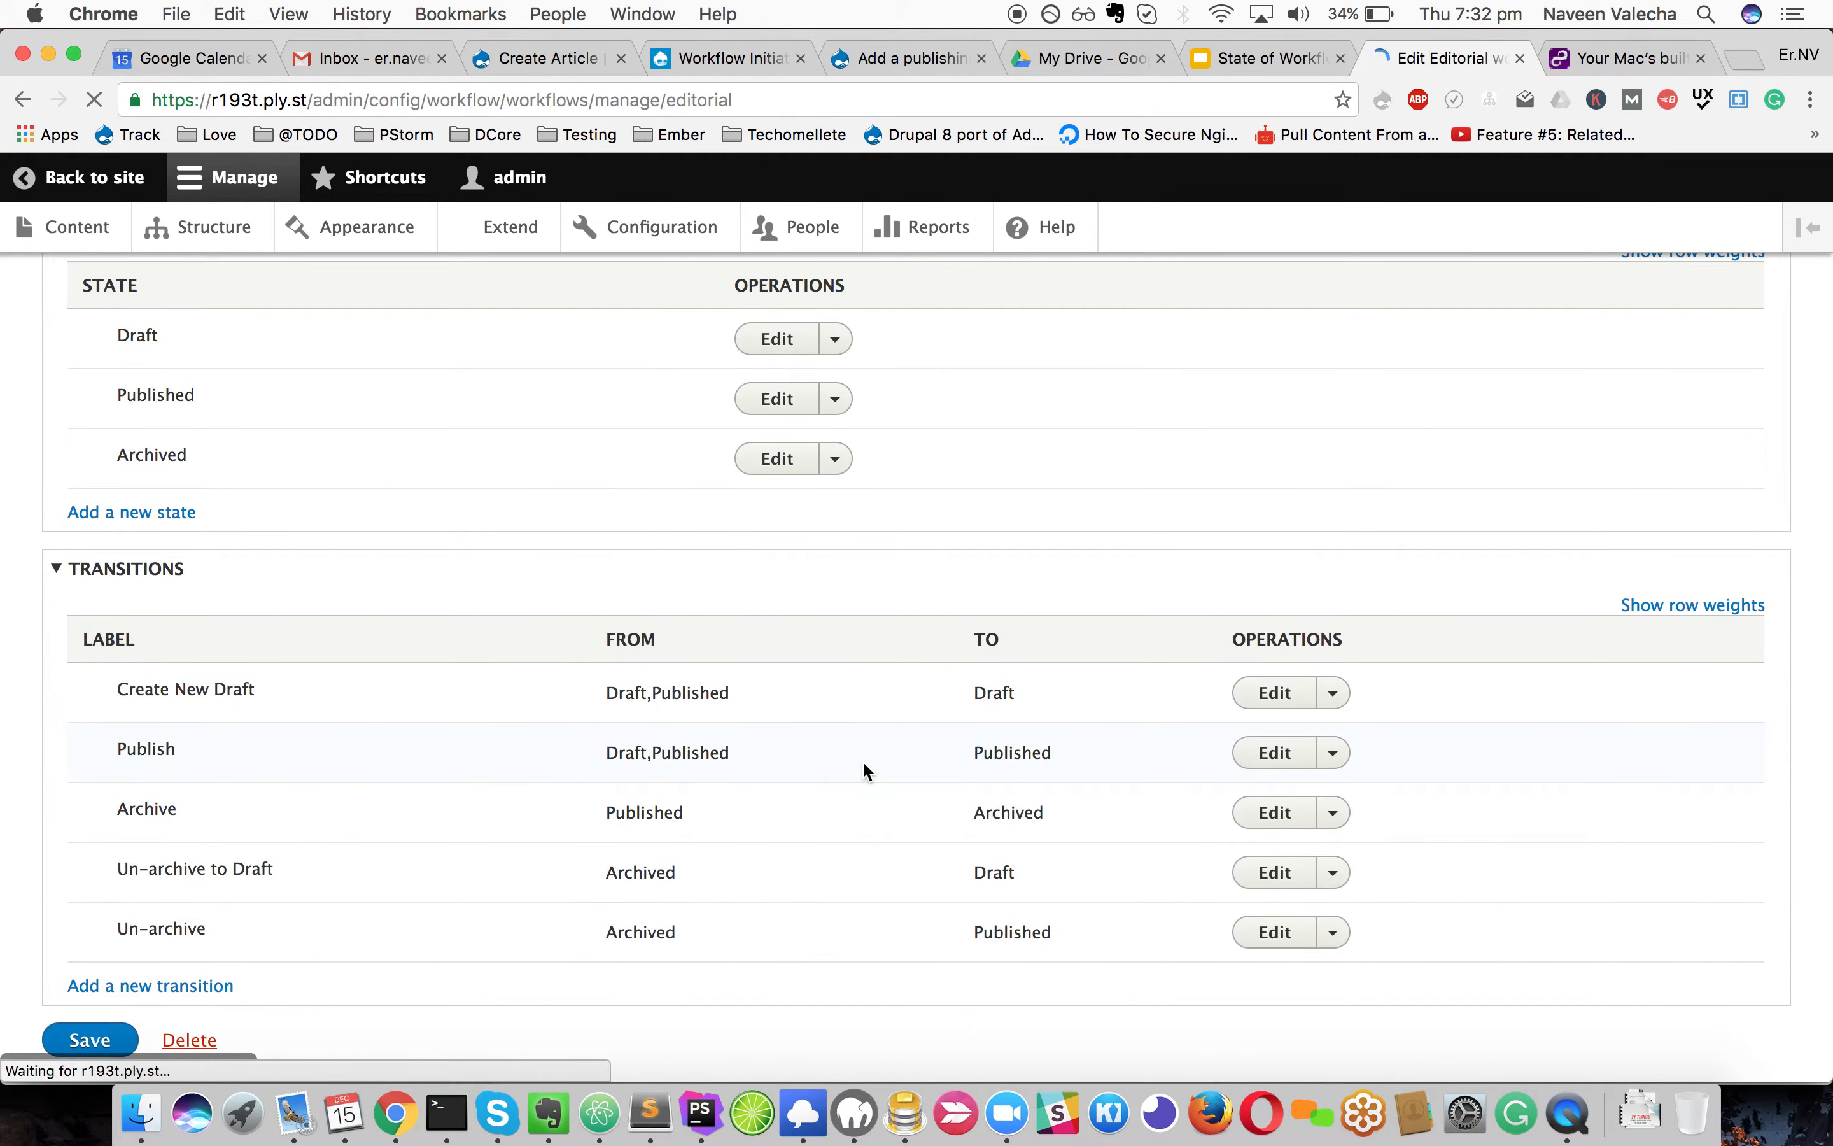
{"action": "left_click", "coordinate": [841, 568]}
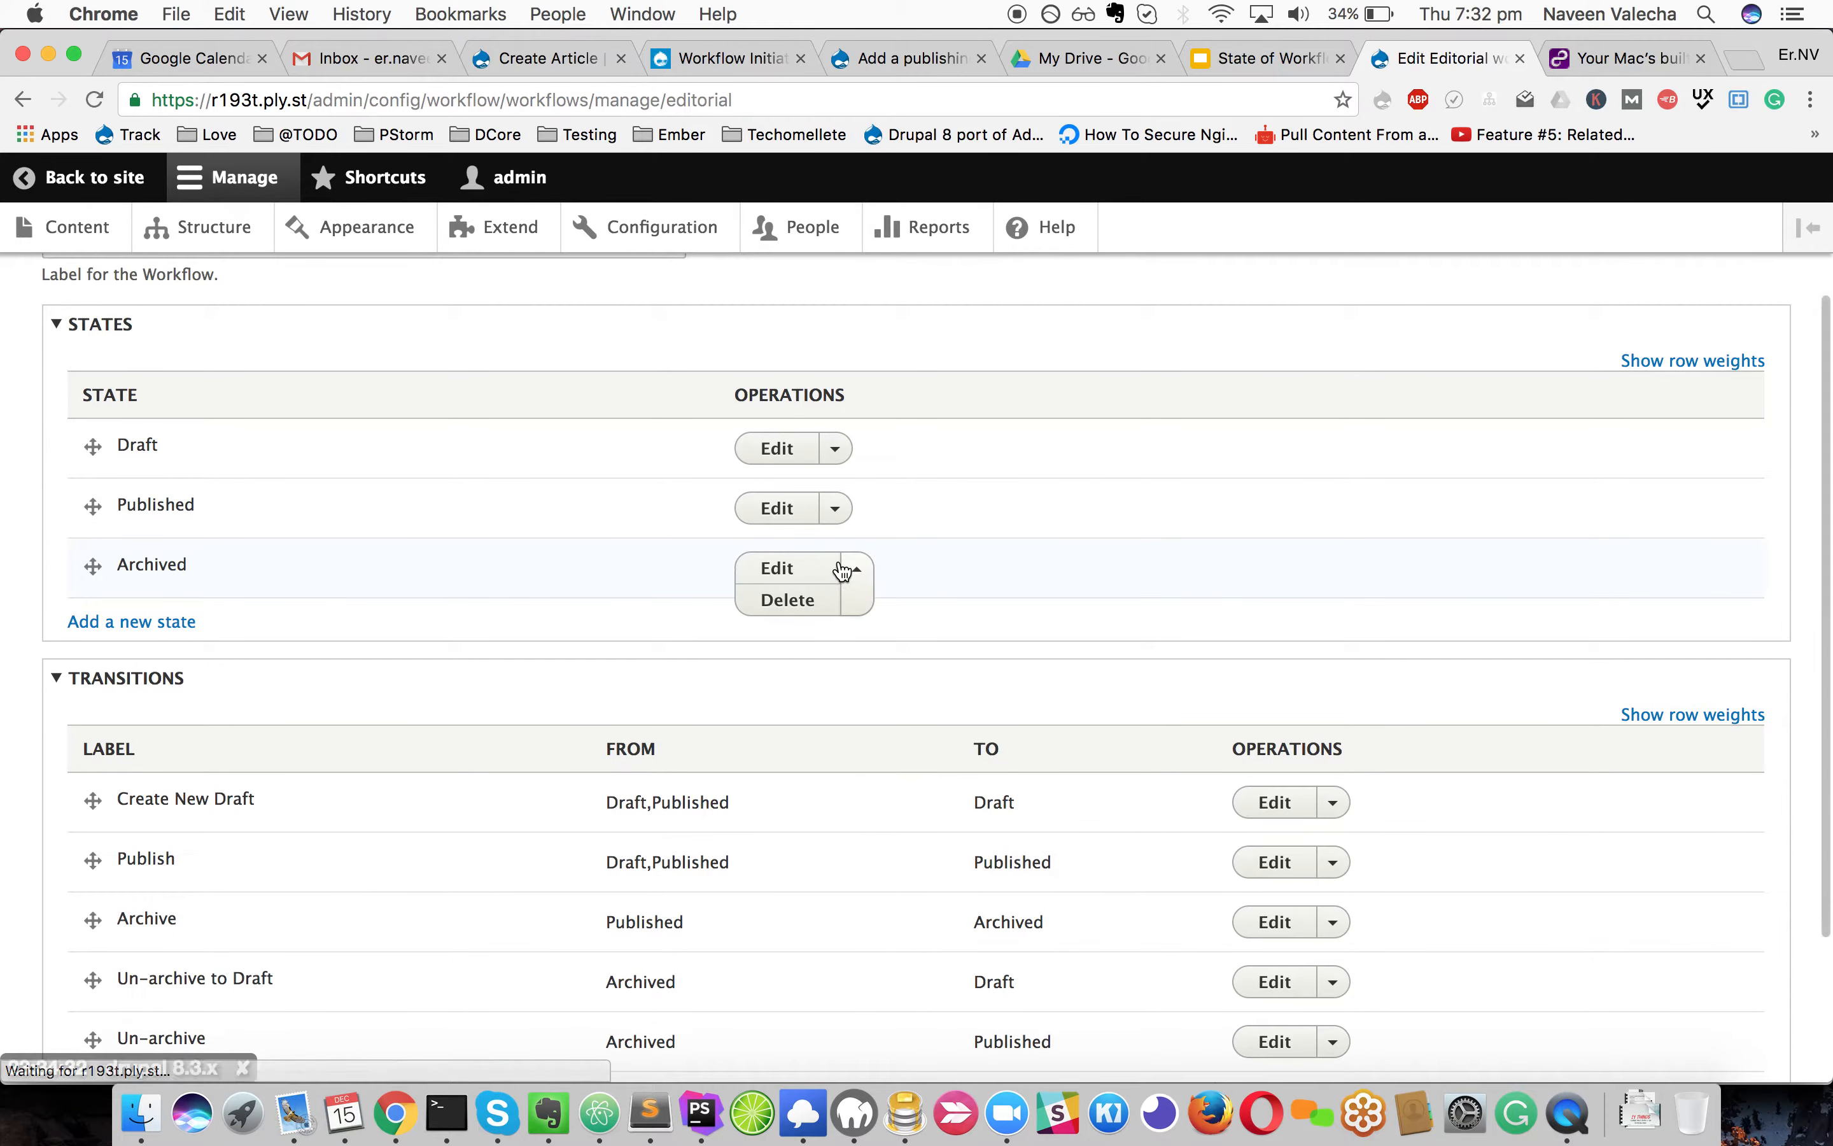
{"action": "left_click", "coordinate": [785, 571]}
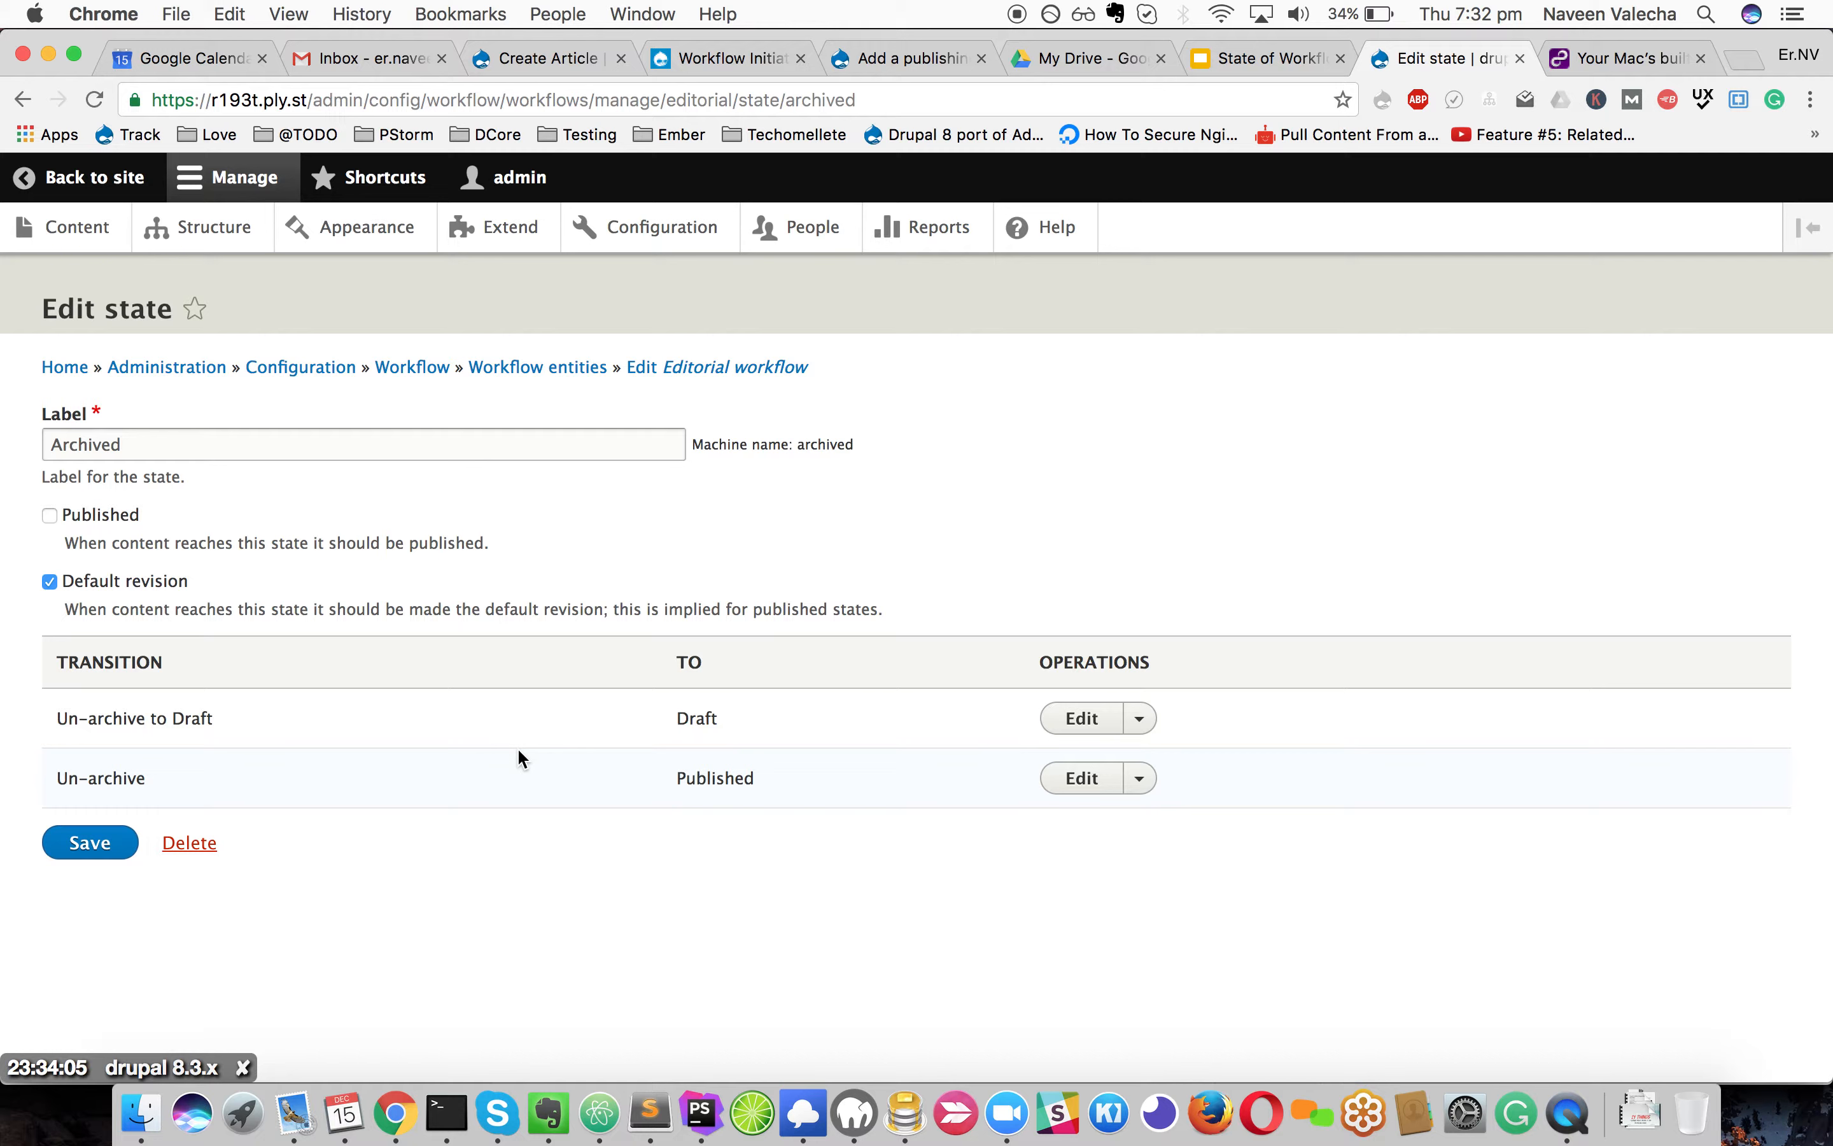
Review the Editorial workflow's transitions again and return to the list of workflow entities
{"action": "left_click", "coordinate": [654, 371]}
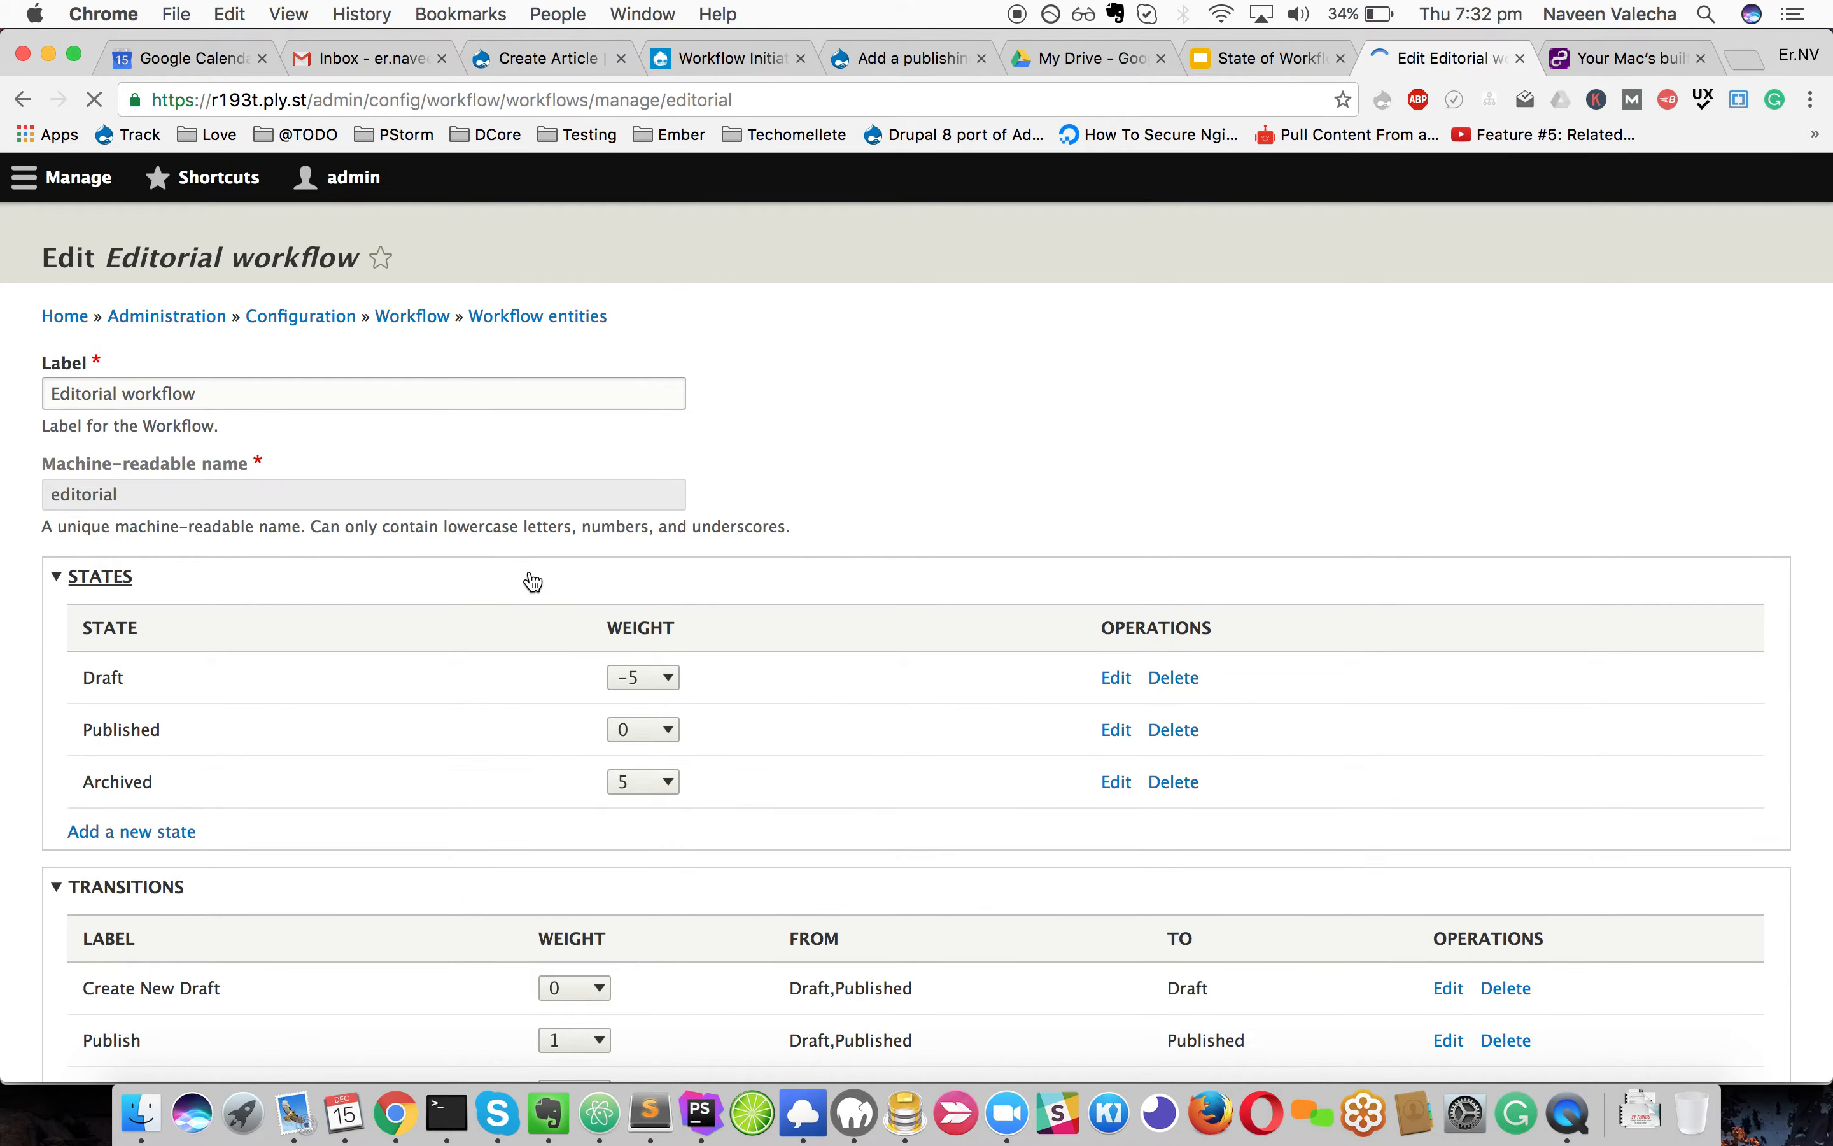
{"action": "scroll", "coordinate": [529, 572], "scroll_direction": "down", "scroll_amount": 5}
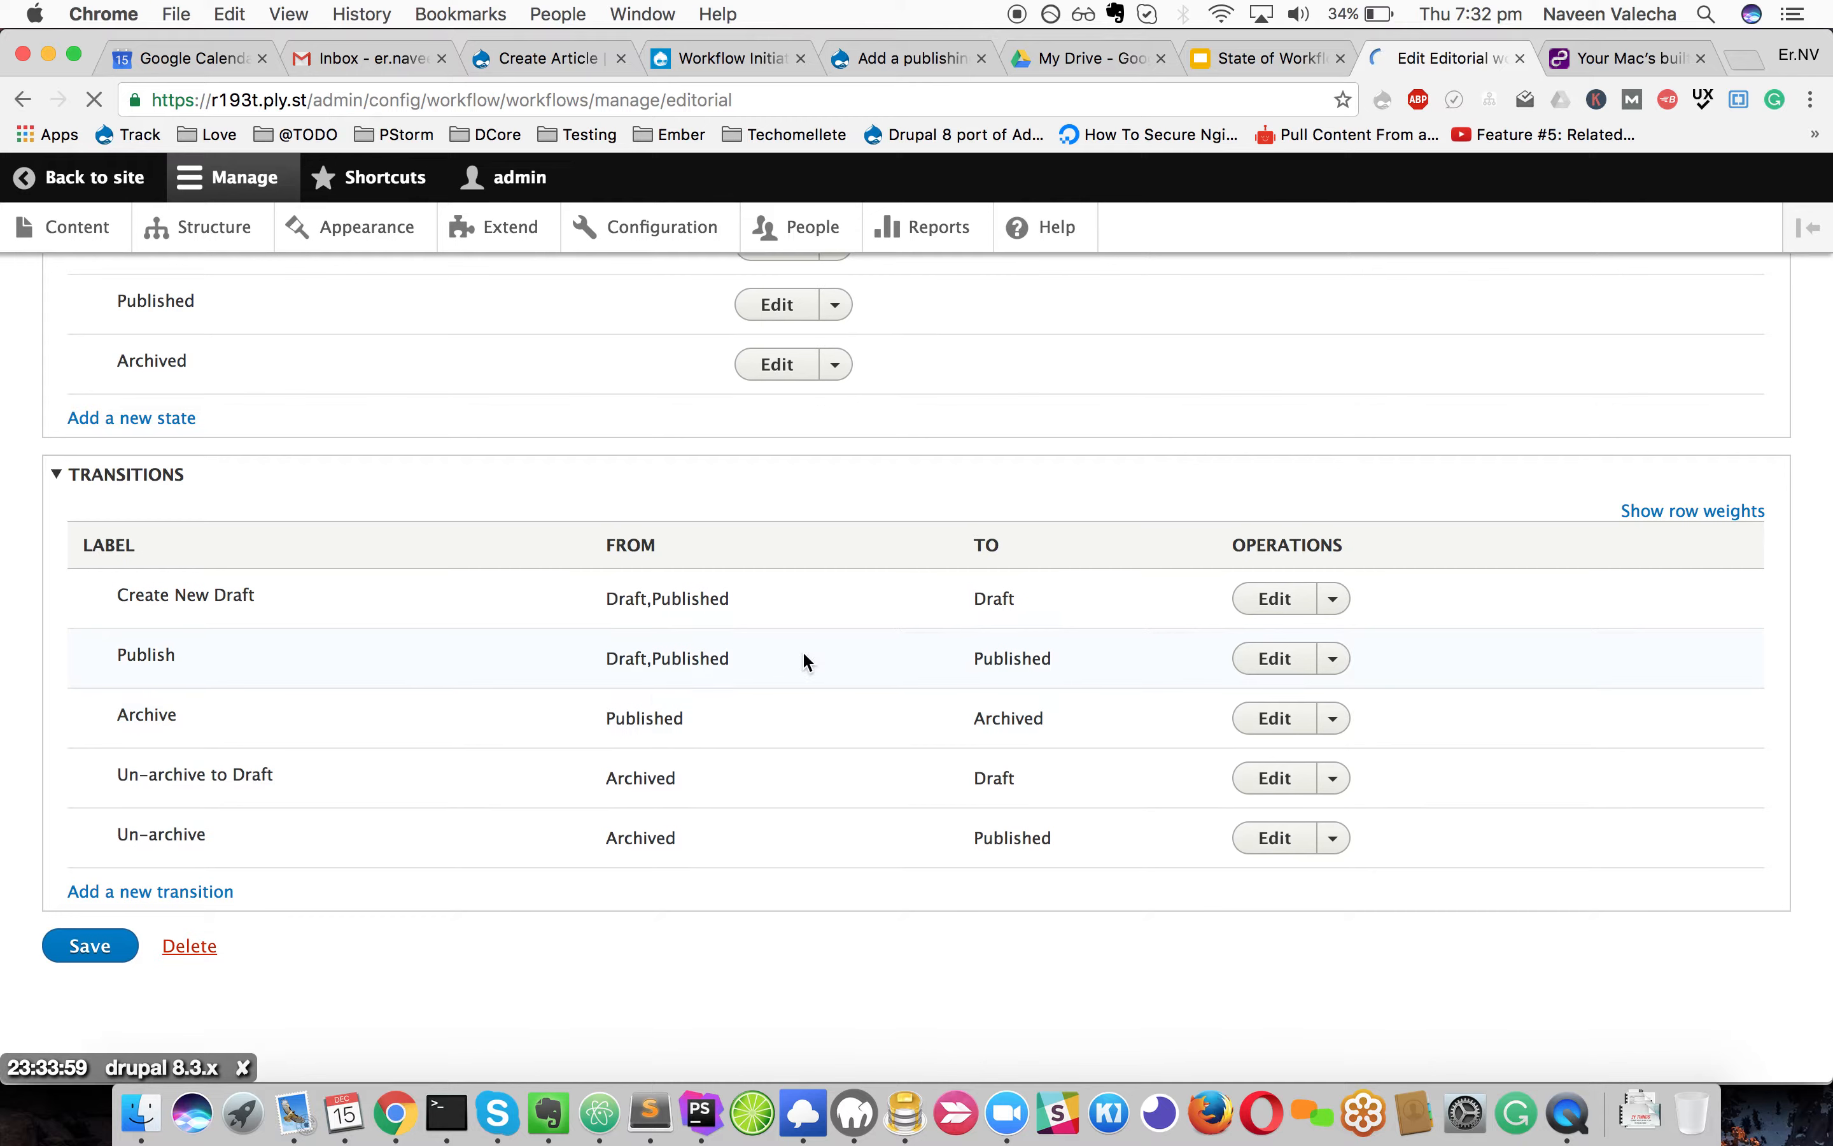
{"action": "scroll", "coordinate": [733, 805], "scroll_direction": "up", "scroll_amount": 4}
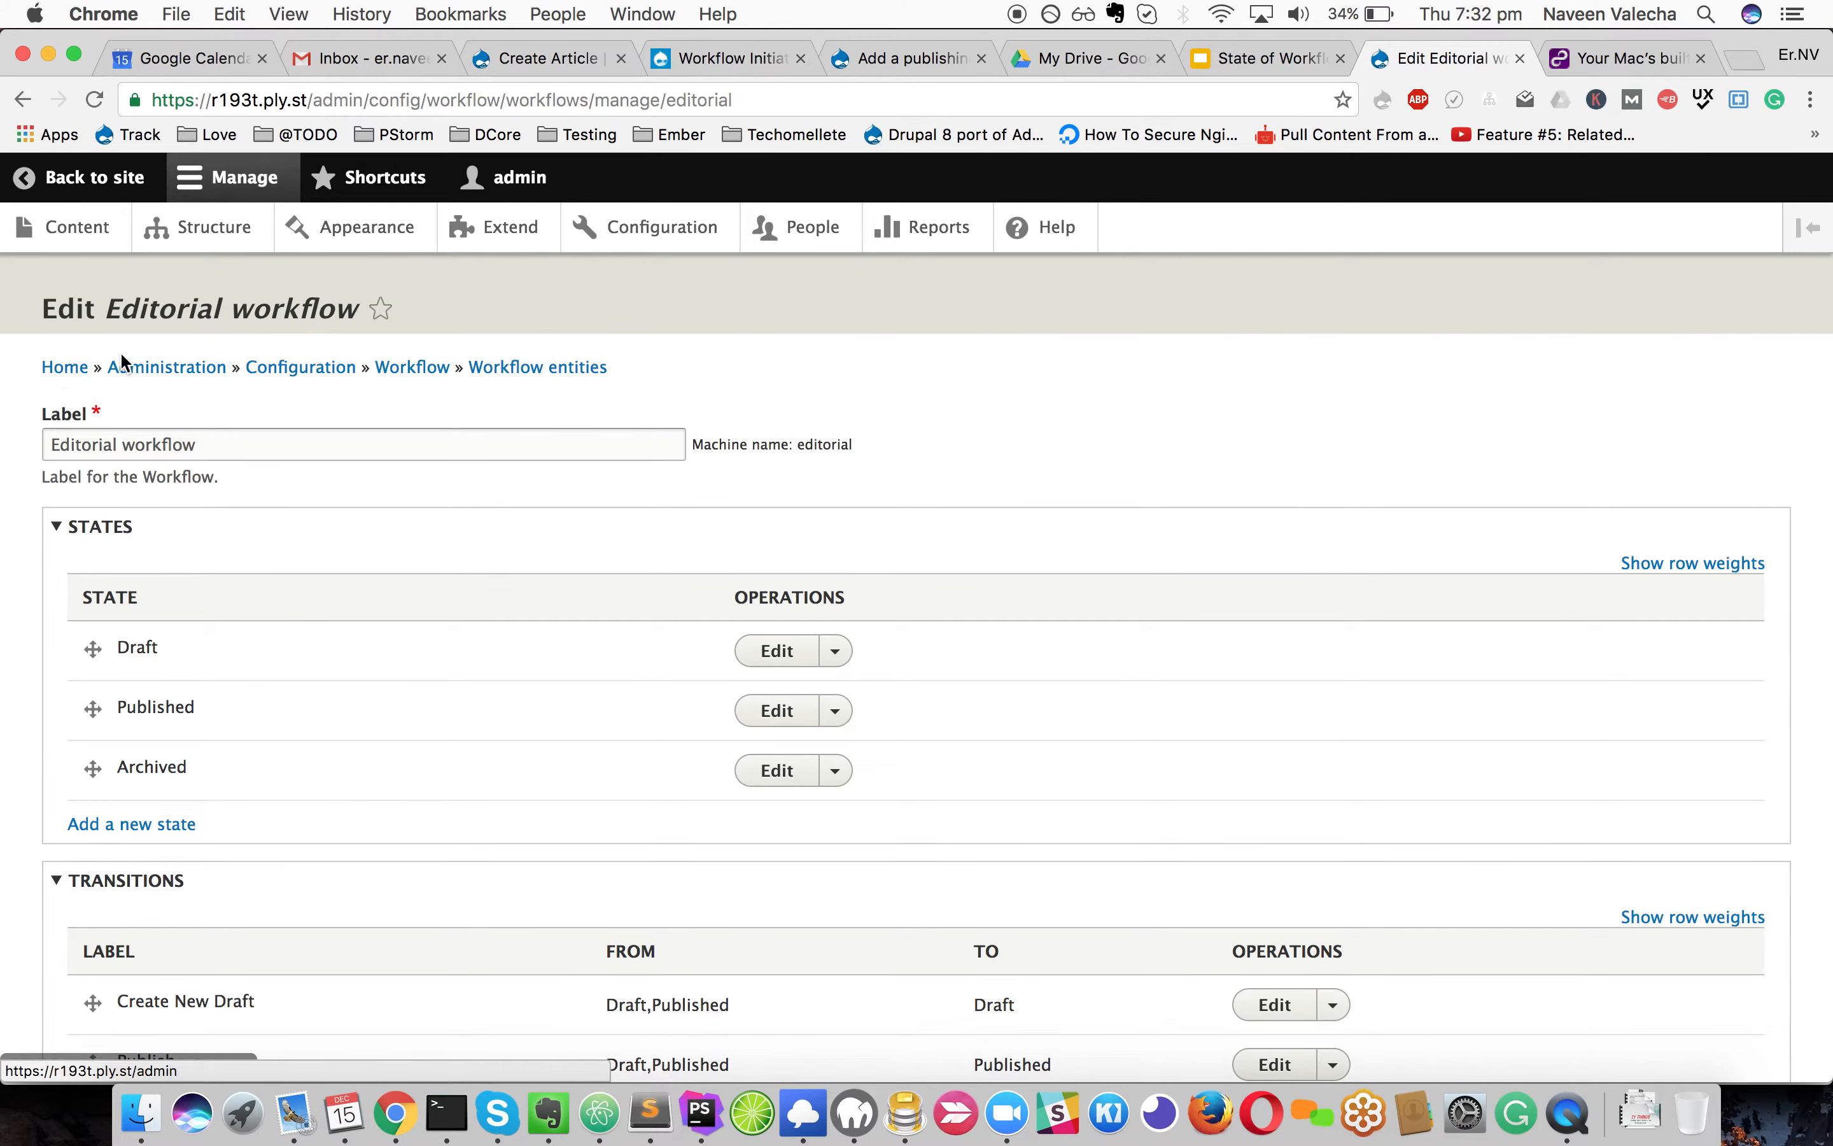
{"action": "left_click", "coordinate": [526, 369]}
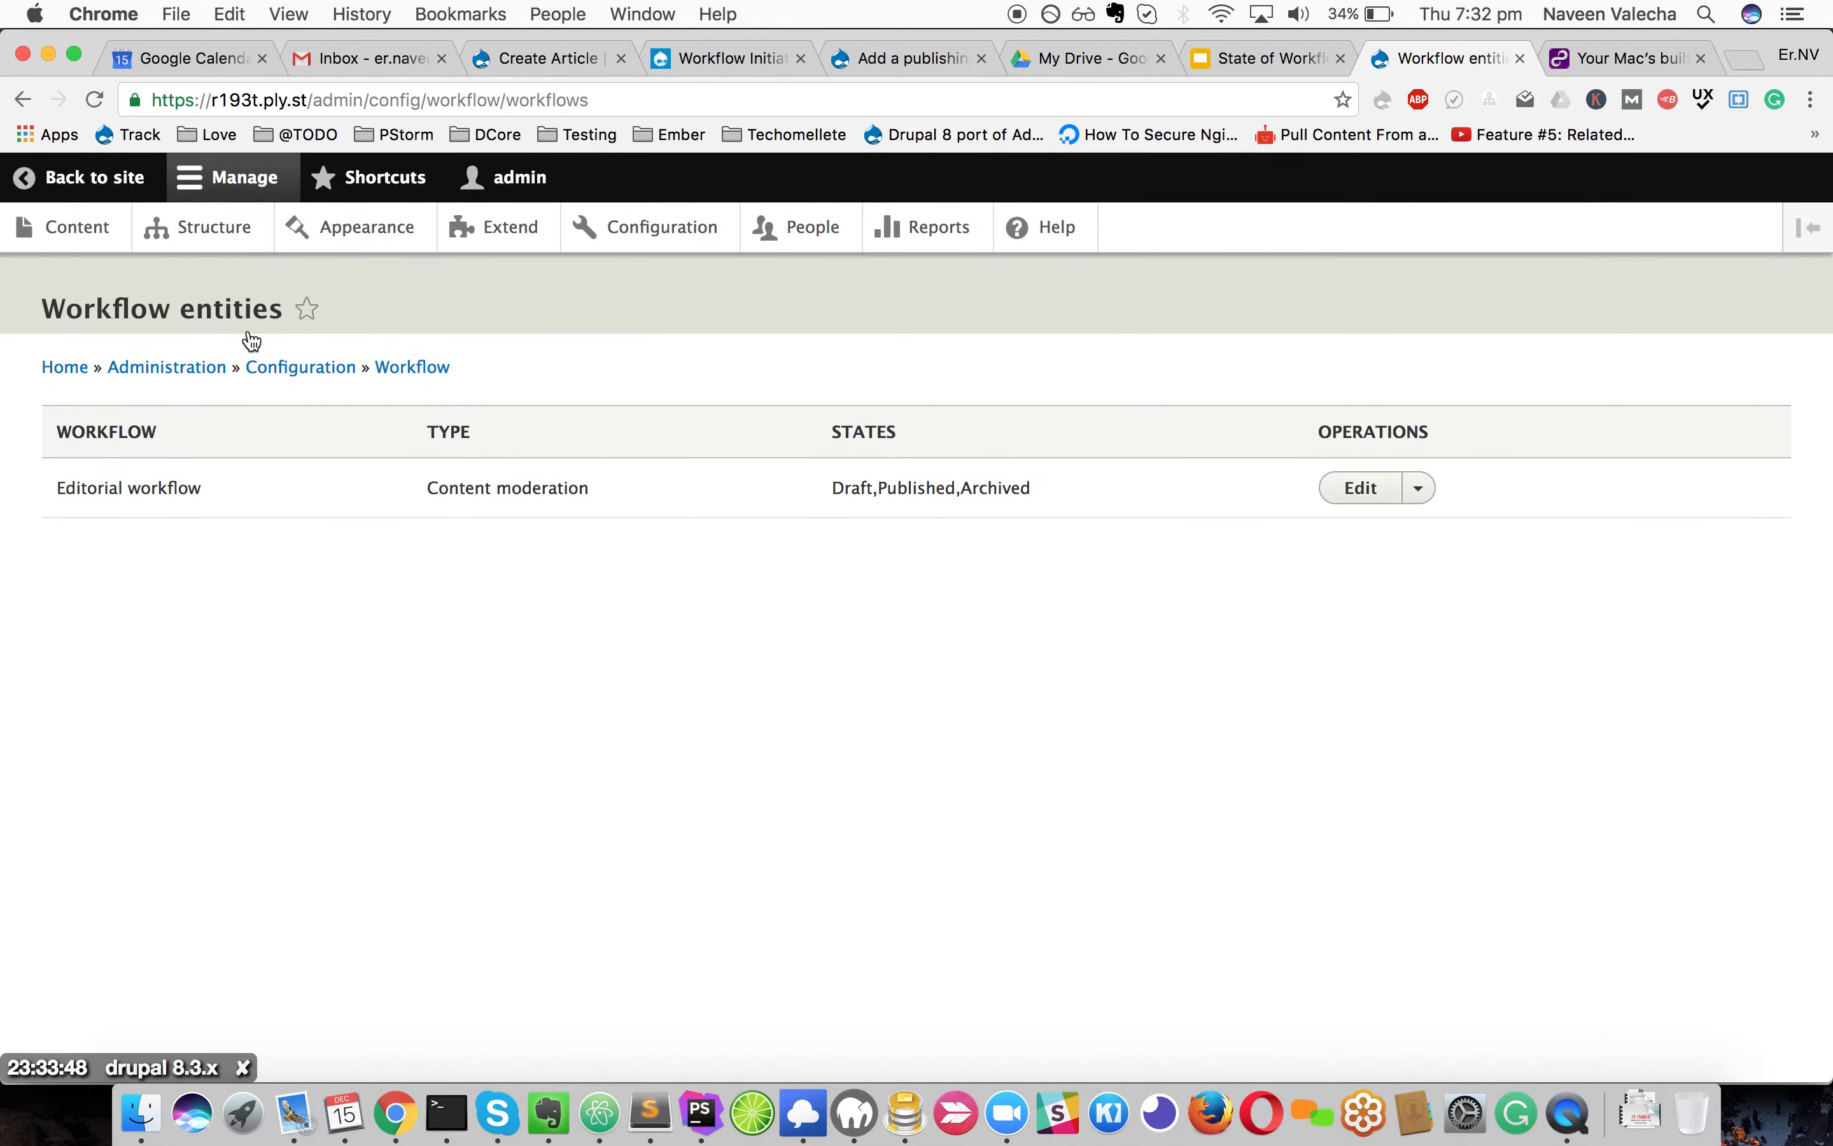
Open the Article content type for editing and go to its moderation settings
{"action": "left_click", "coordinate": [203, 235]}
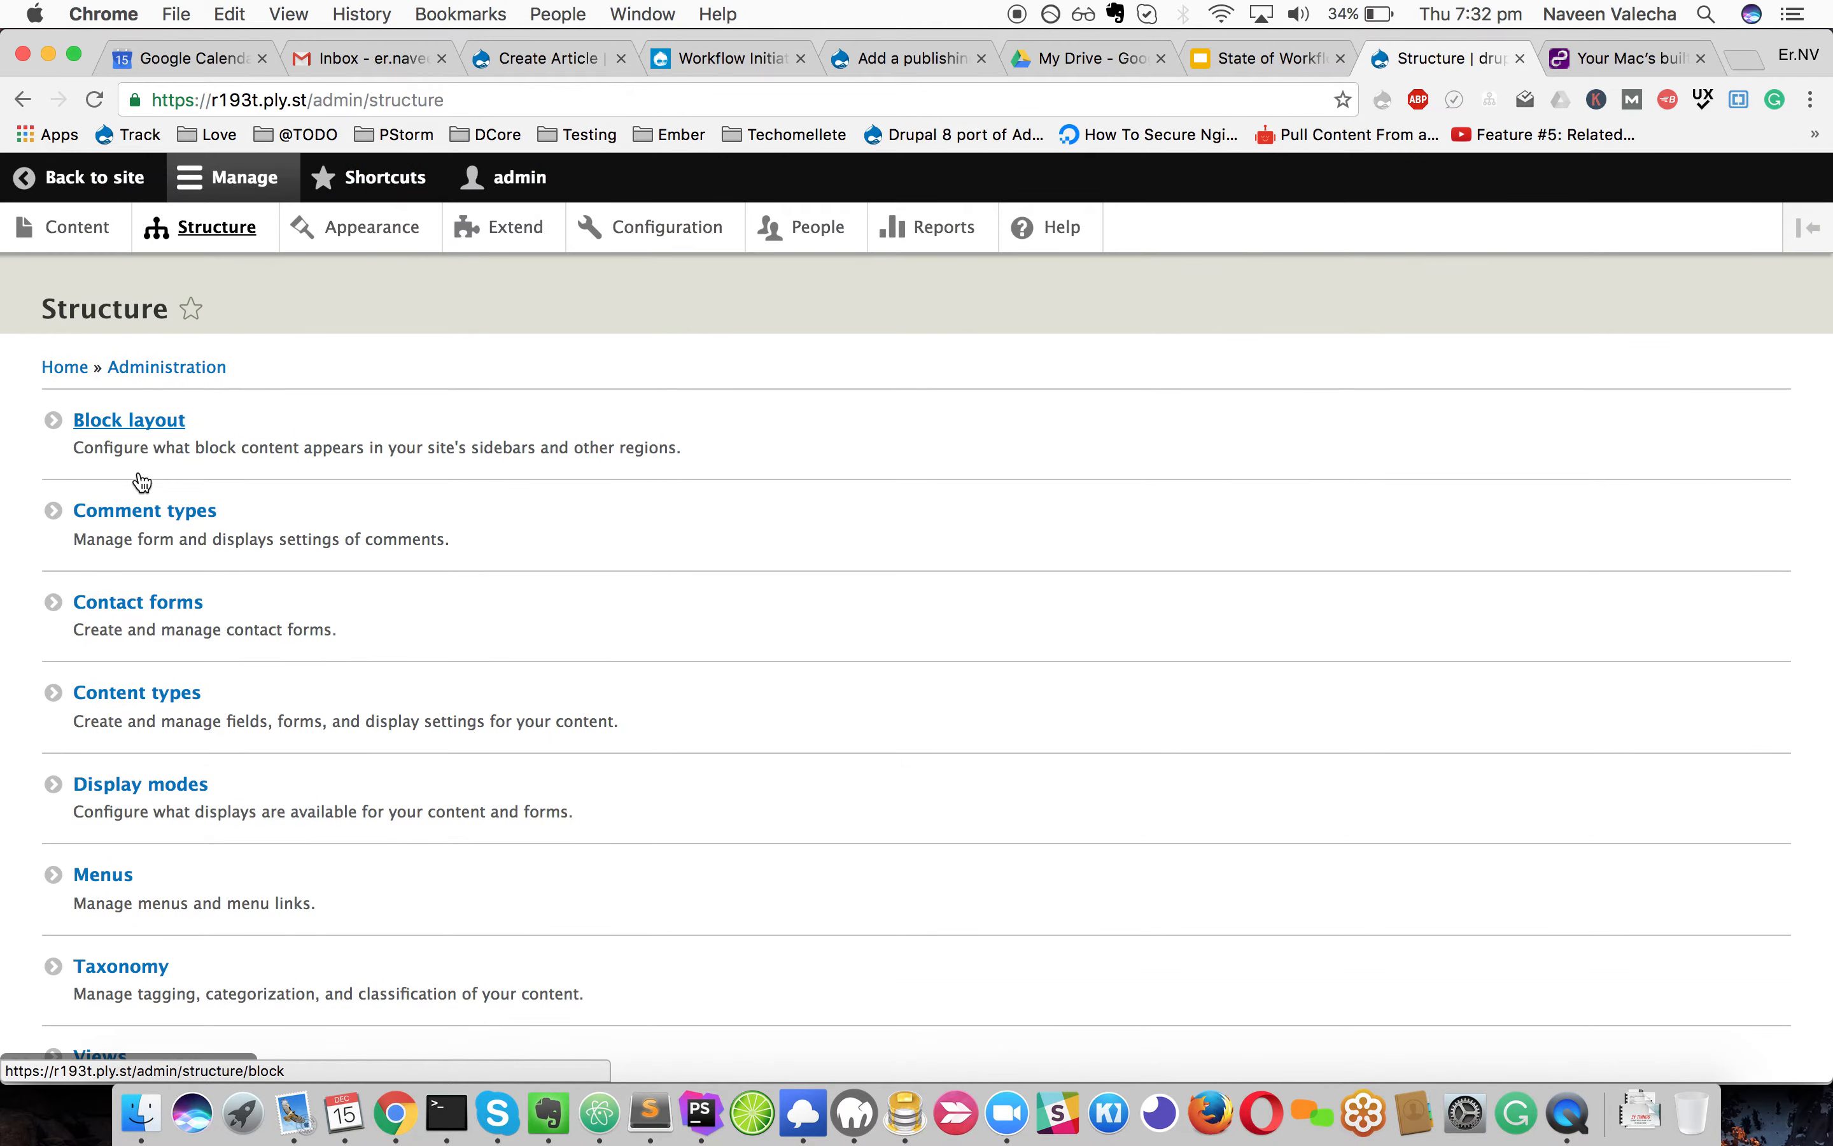
{"action": "left_click", "coordinate": [151, 701]}
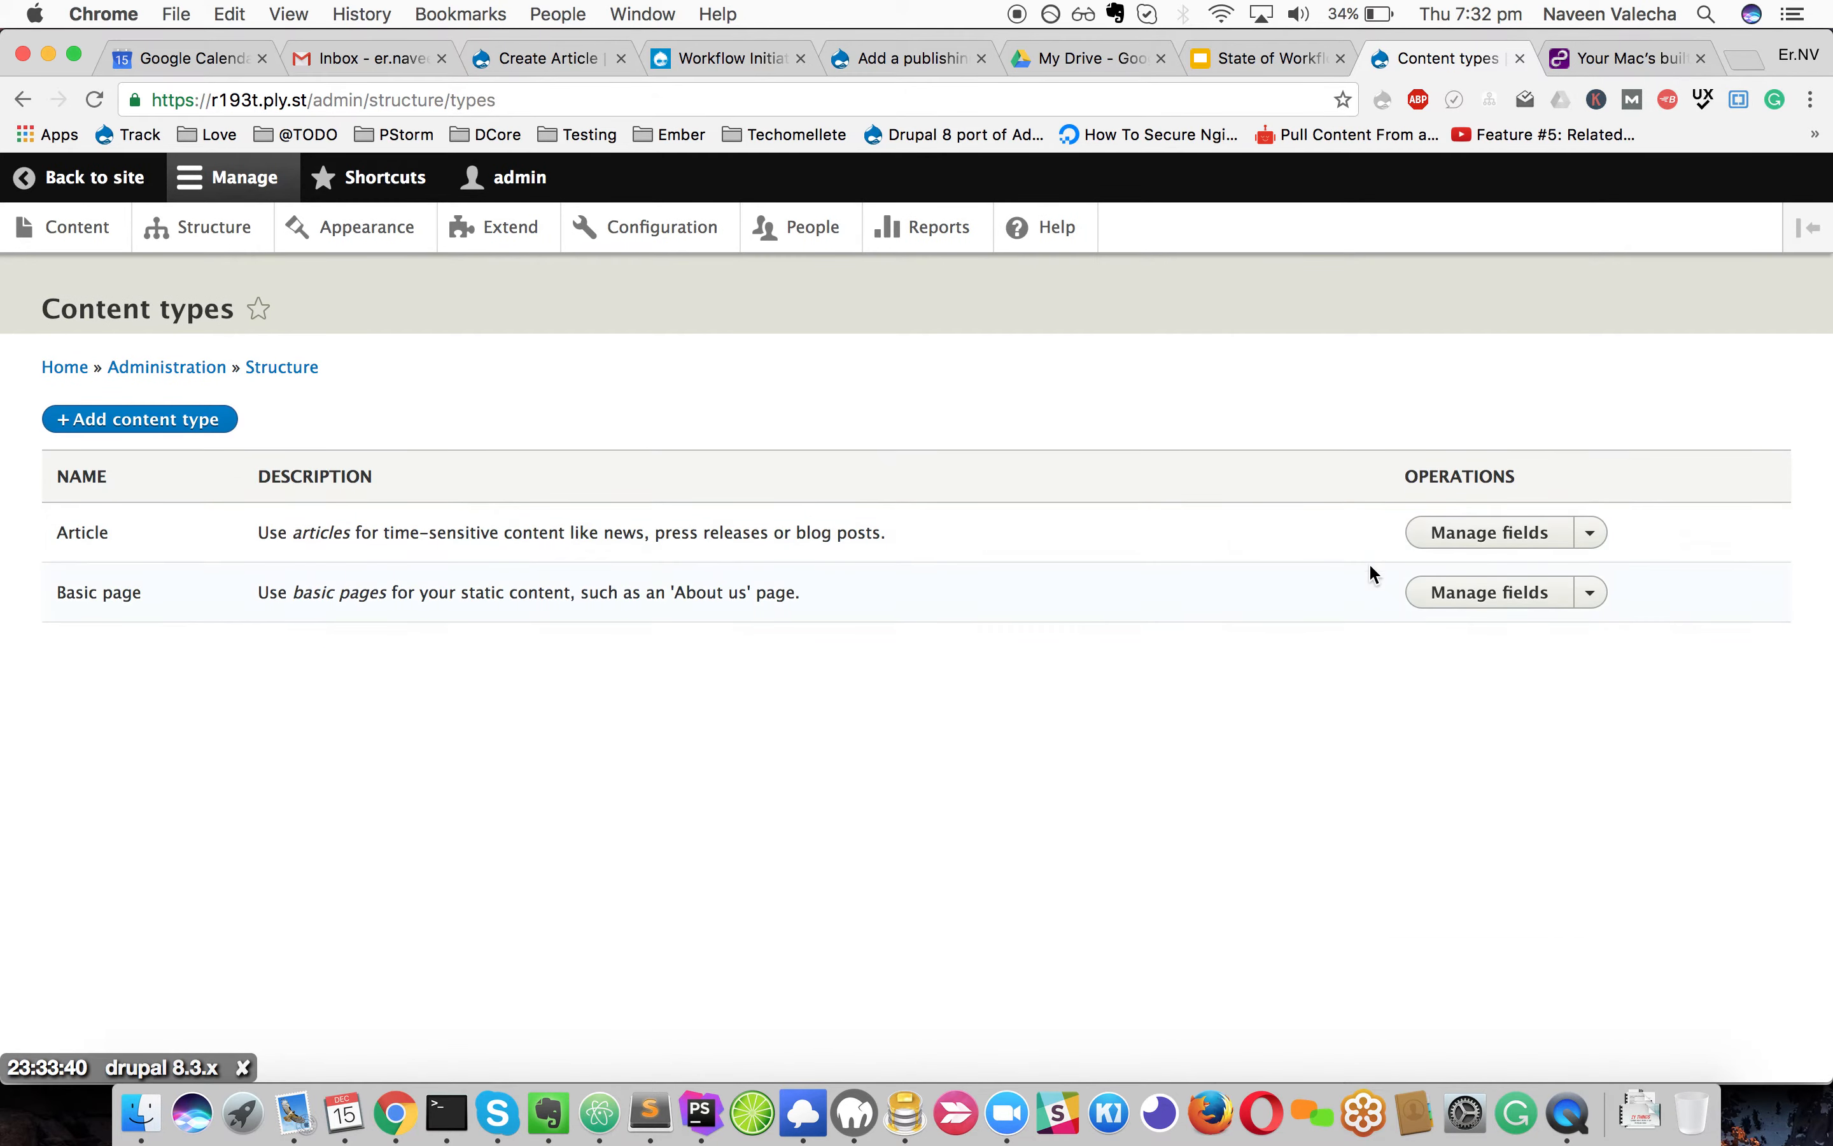
{"action": "left_click", "coordinate": [1600, 536]}
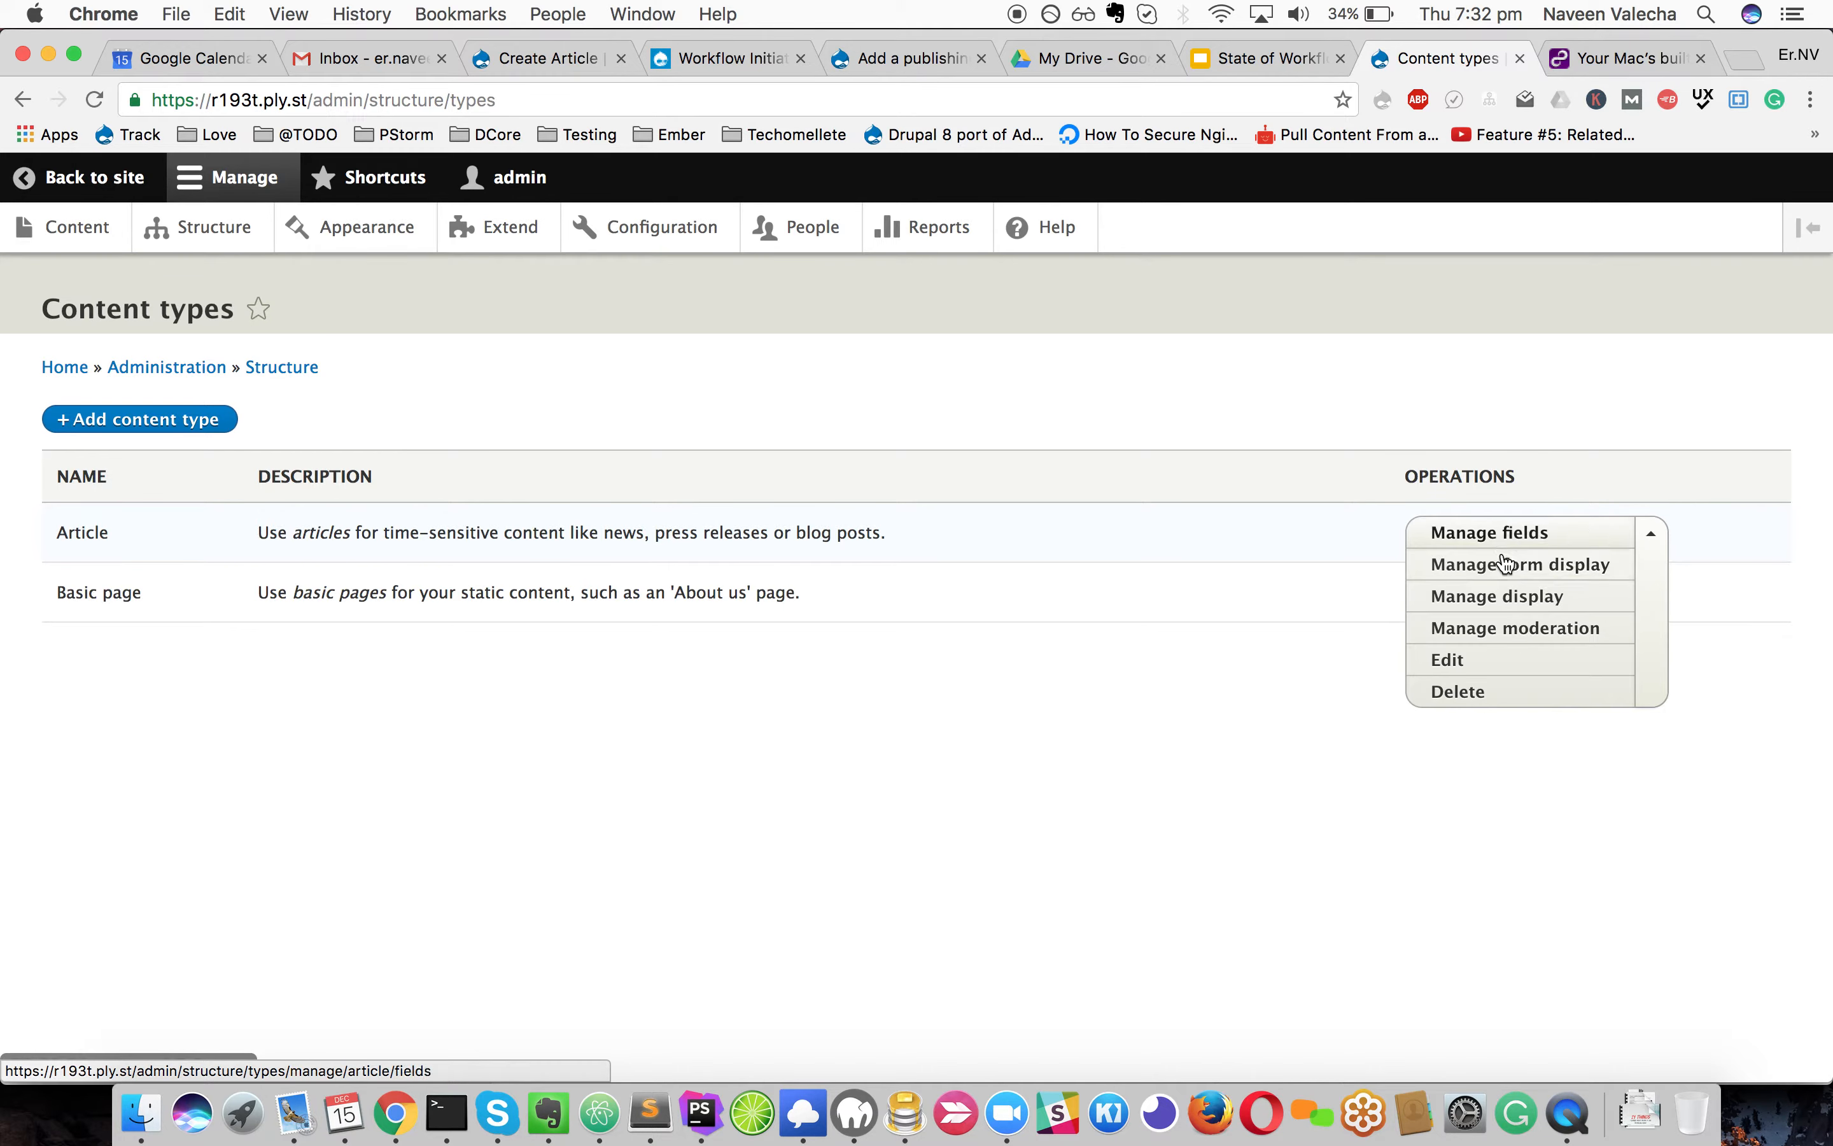
{"action": "left_click", "coordinate": [1504, 659]}
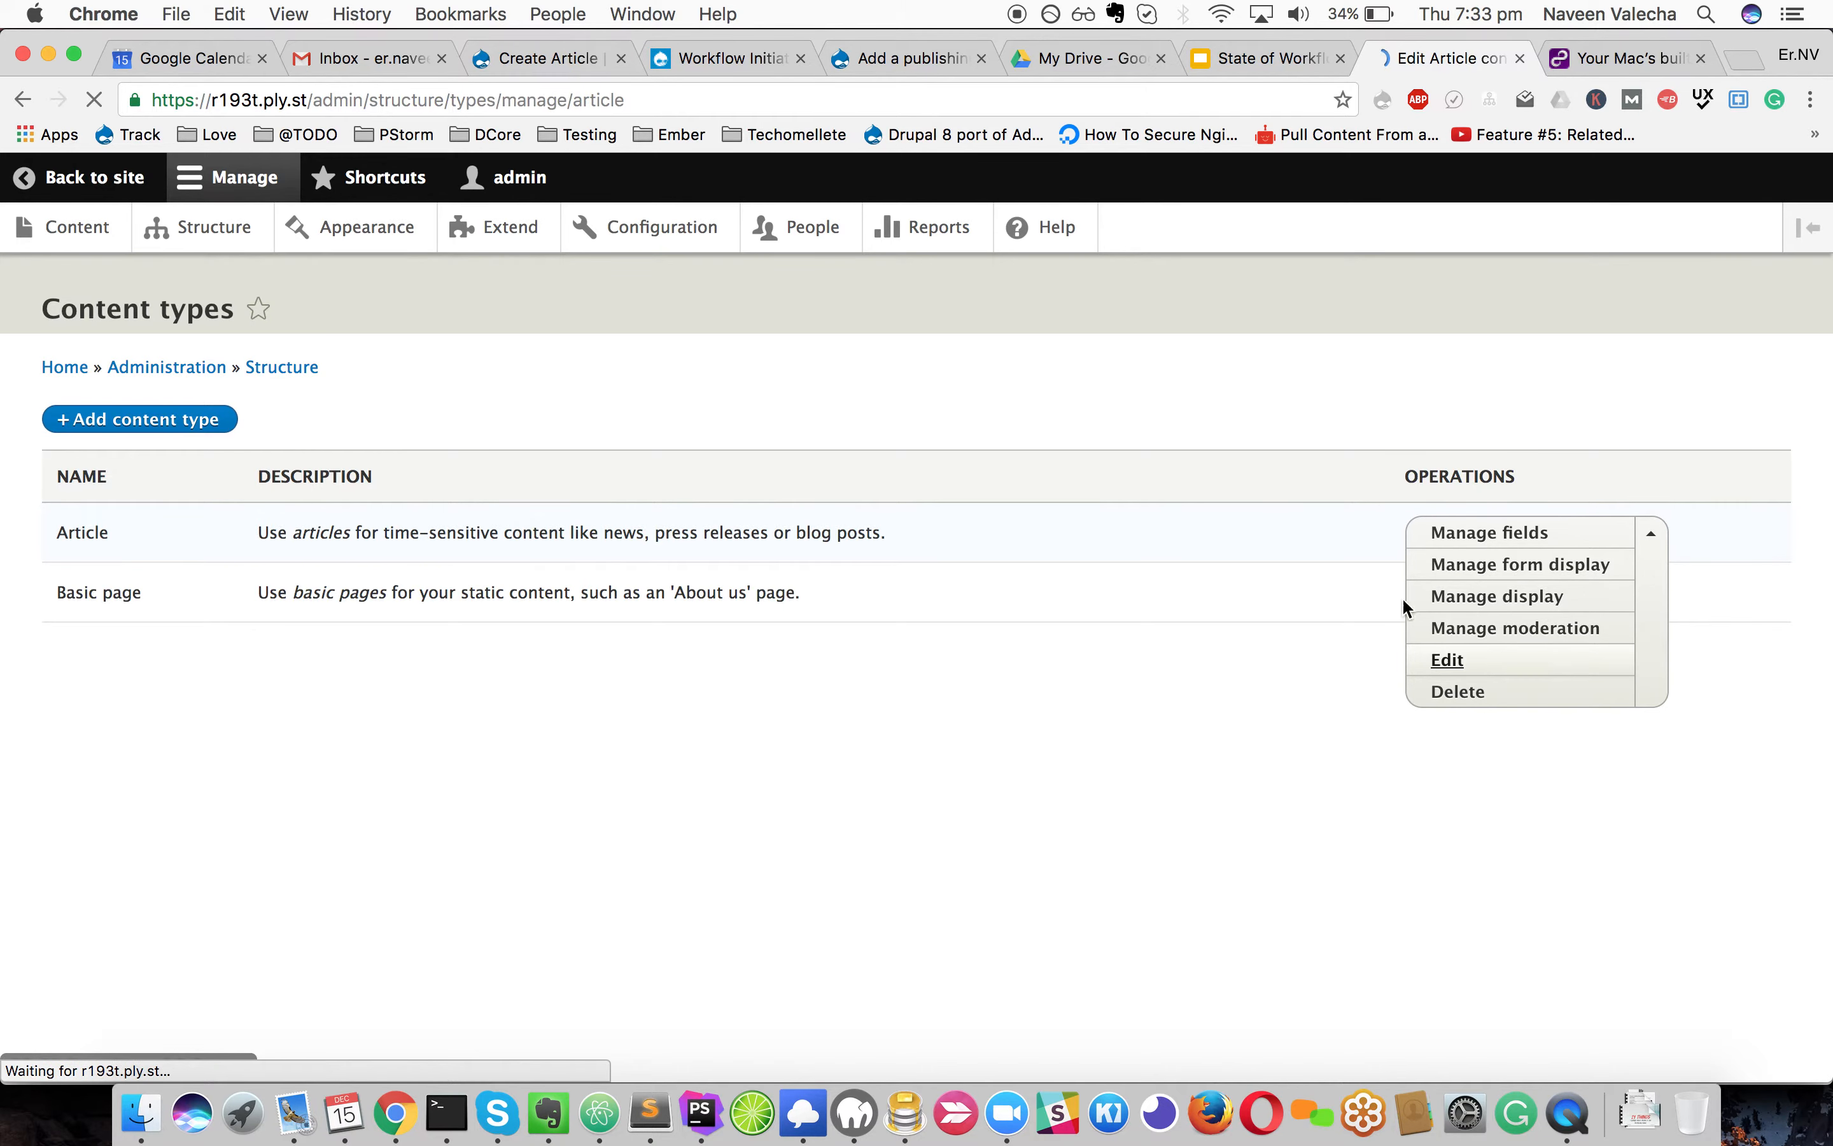
{"action": "scroll", "coordinate": [729, 589], "scroll_direction": "down", "scroll_amount": 2}
{"action": "scroll", "coordinate": [730, 588], "scroll_direction": "down", "scroll_amount": 1}
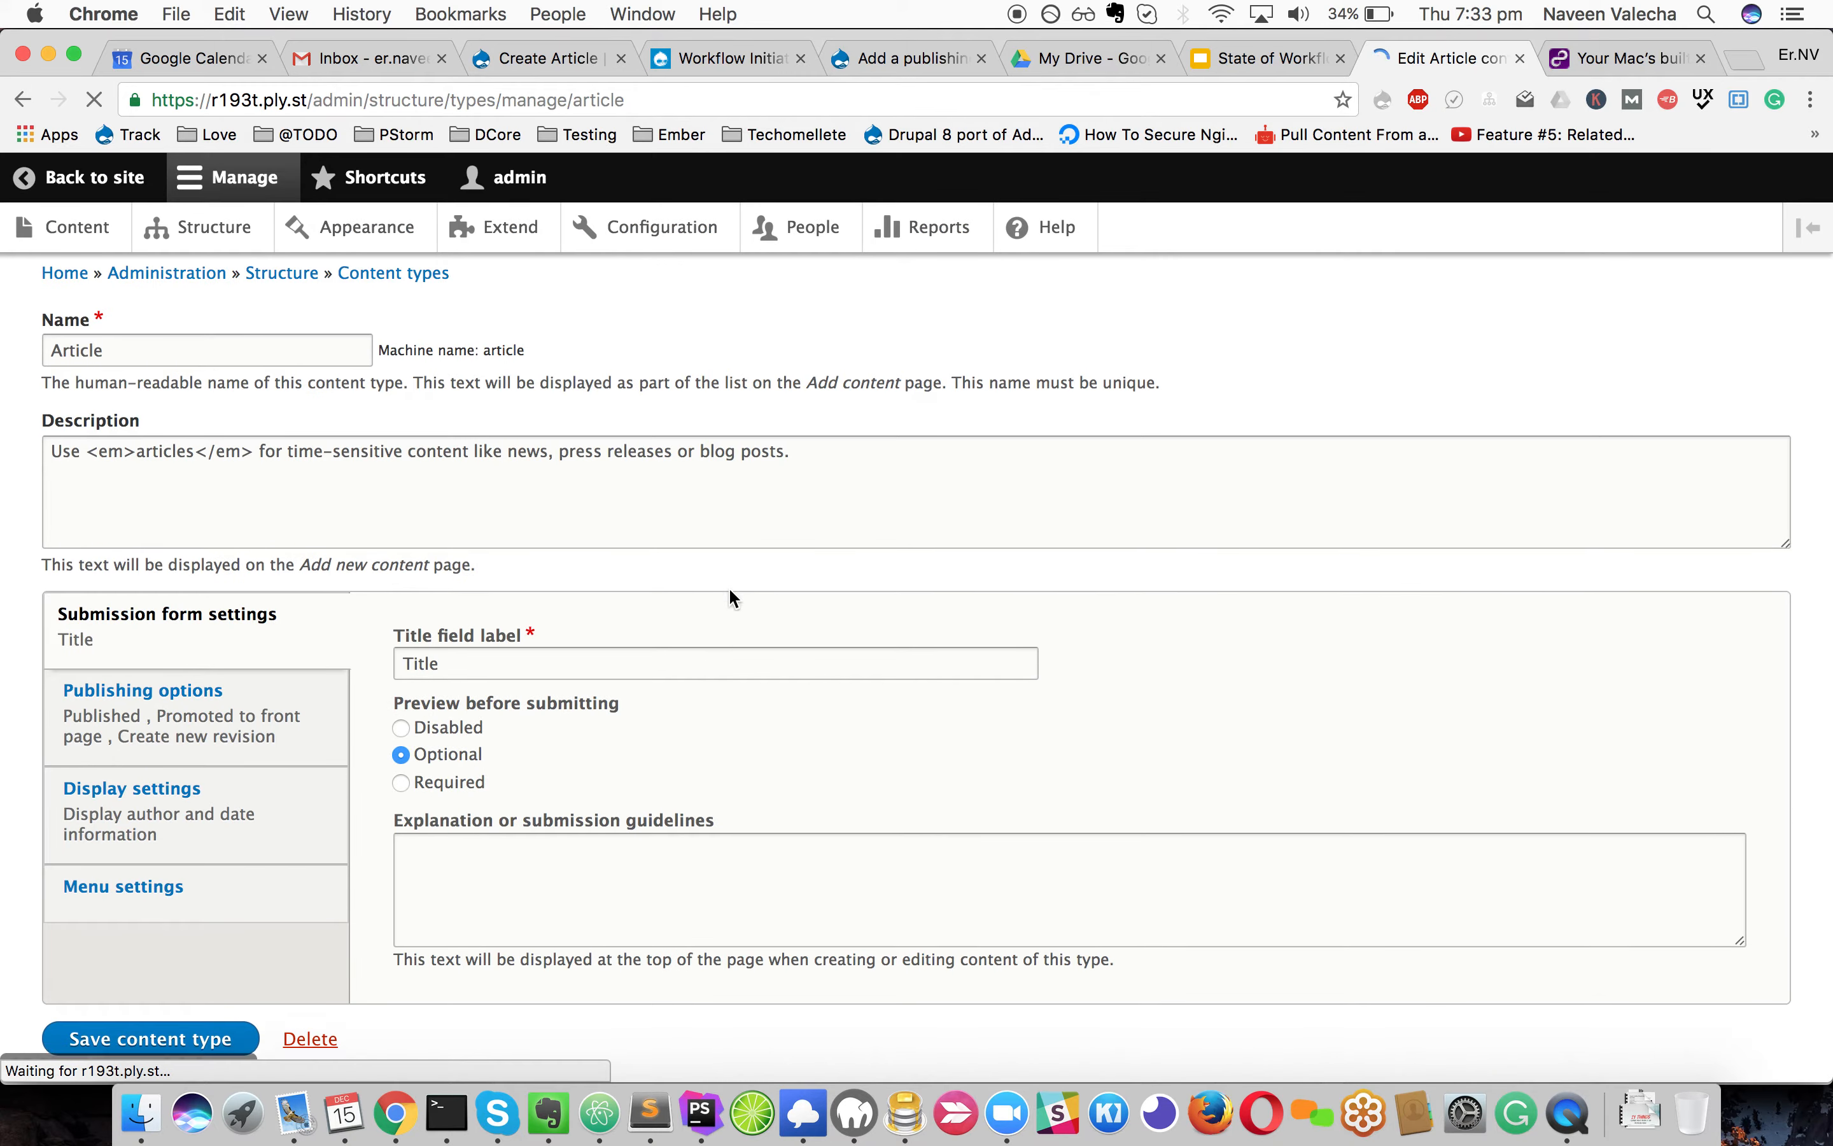
{"action": "scroll", "coordinate": [733, 598], "scroll_direction": "up", "scroll_amount": 3}
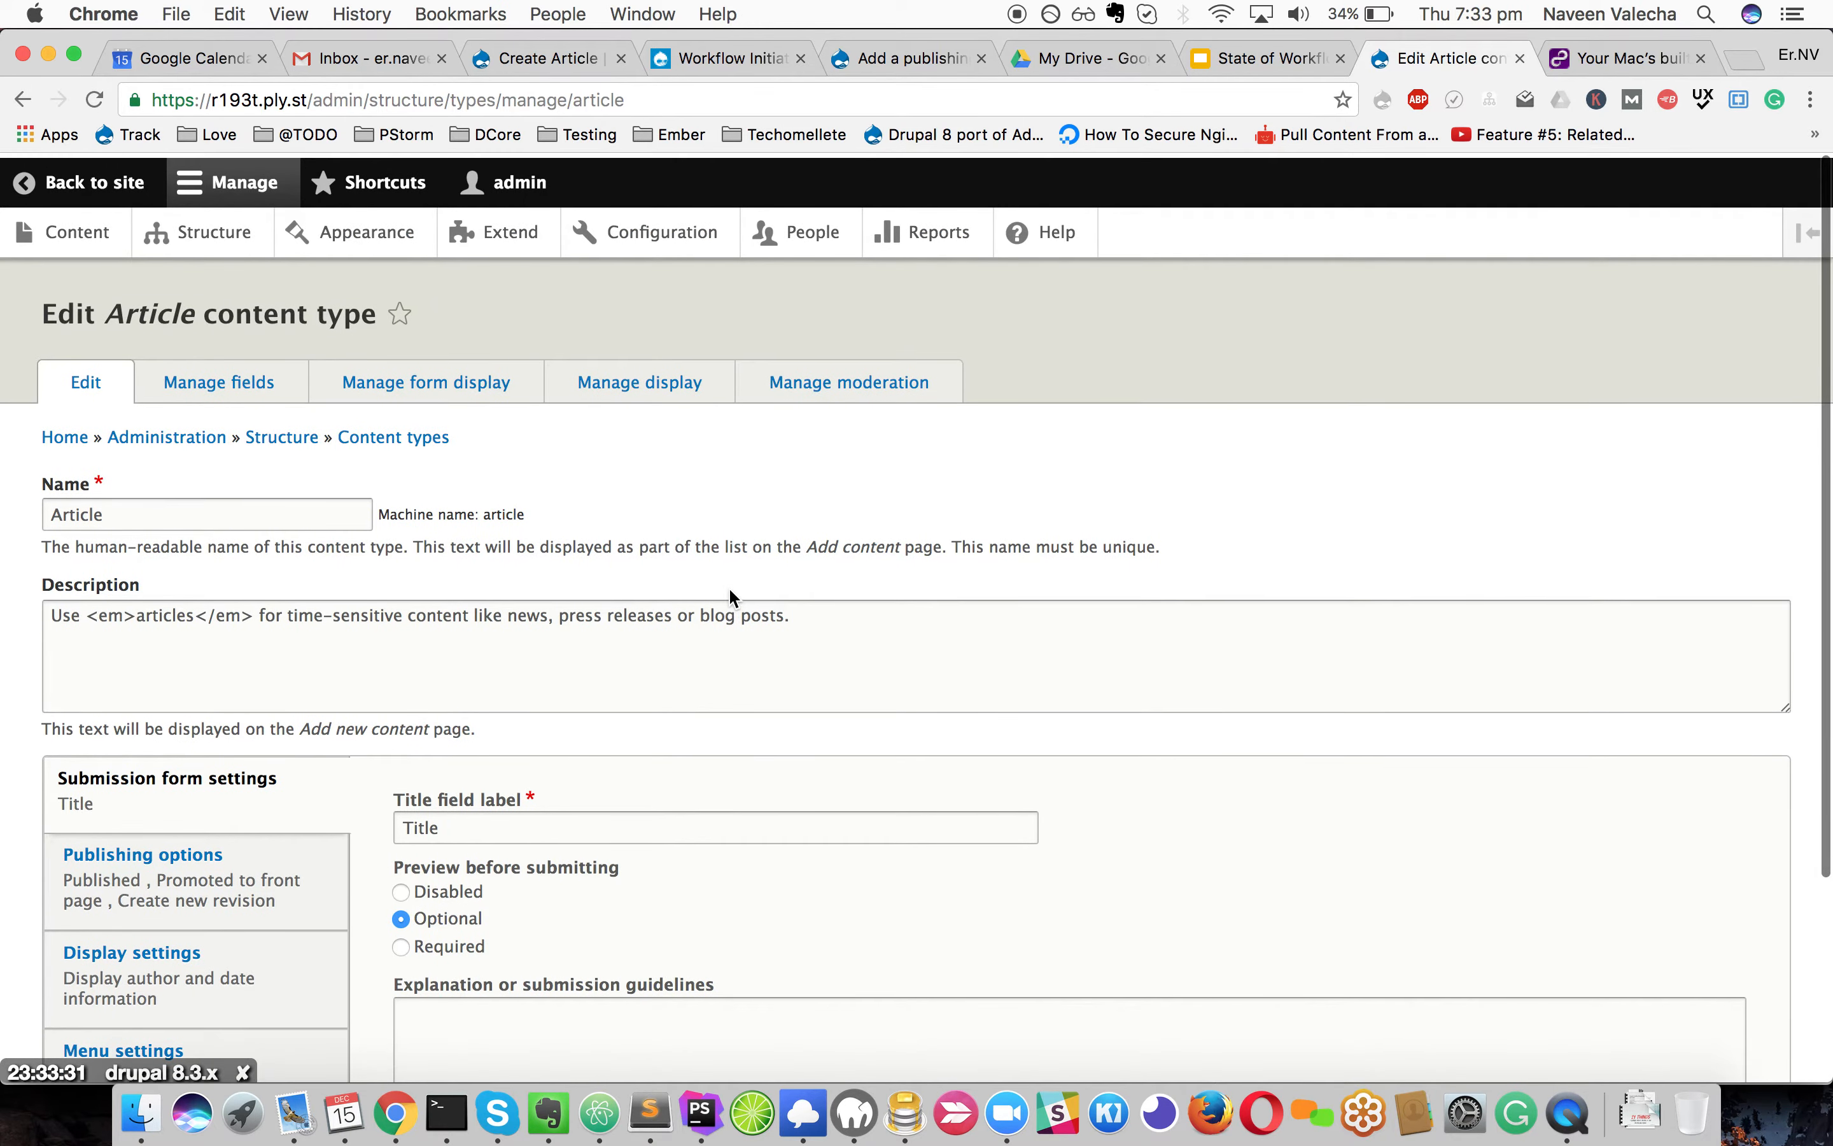
{"action": "left_click", "coordinate": [825, 386]}
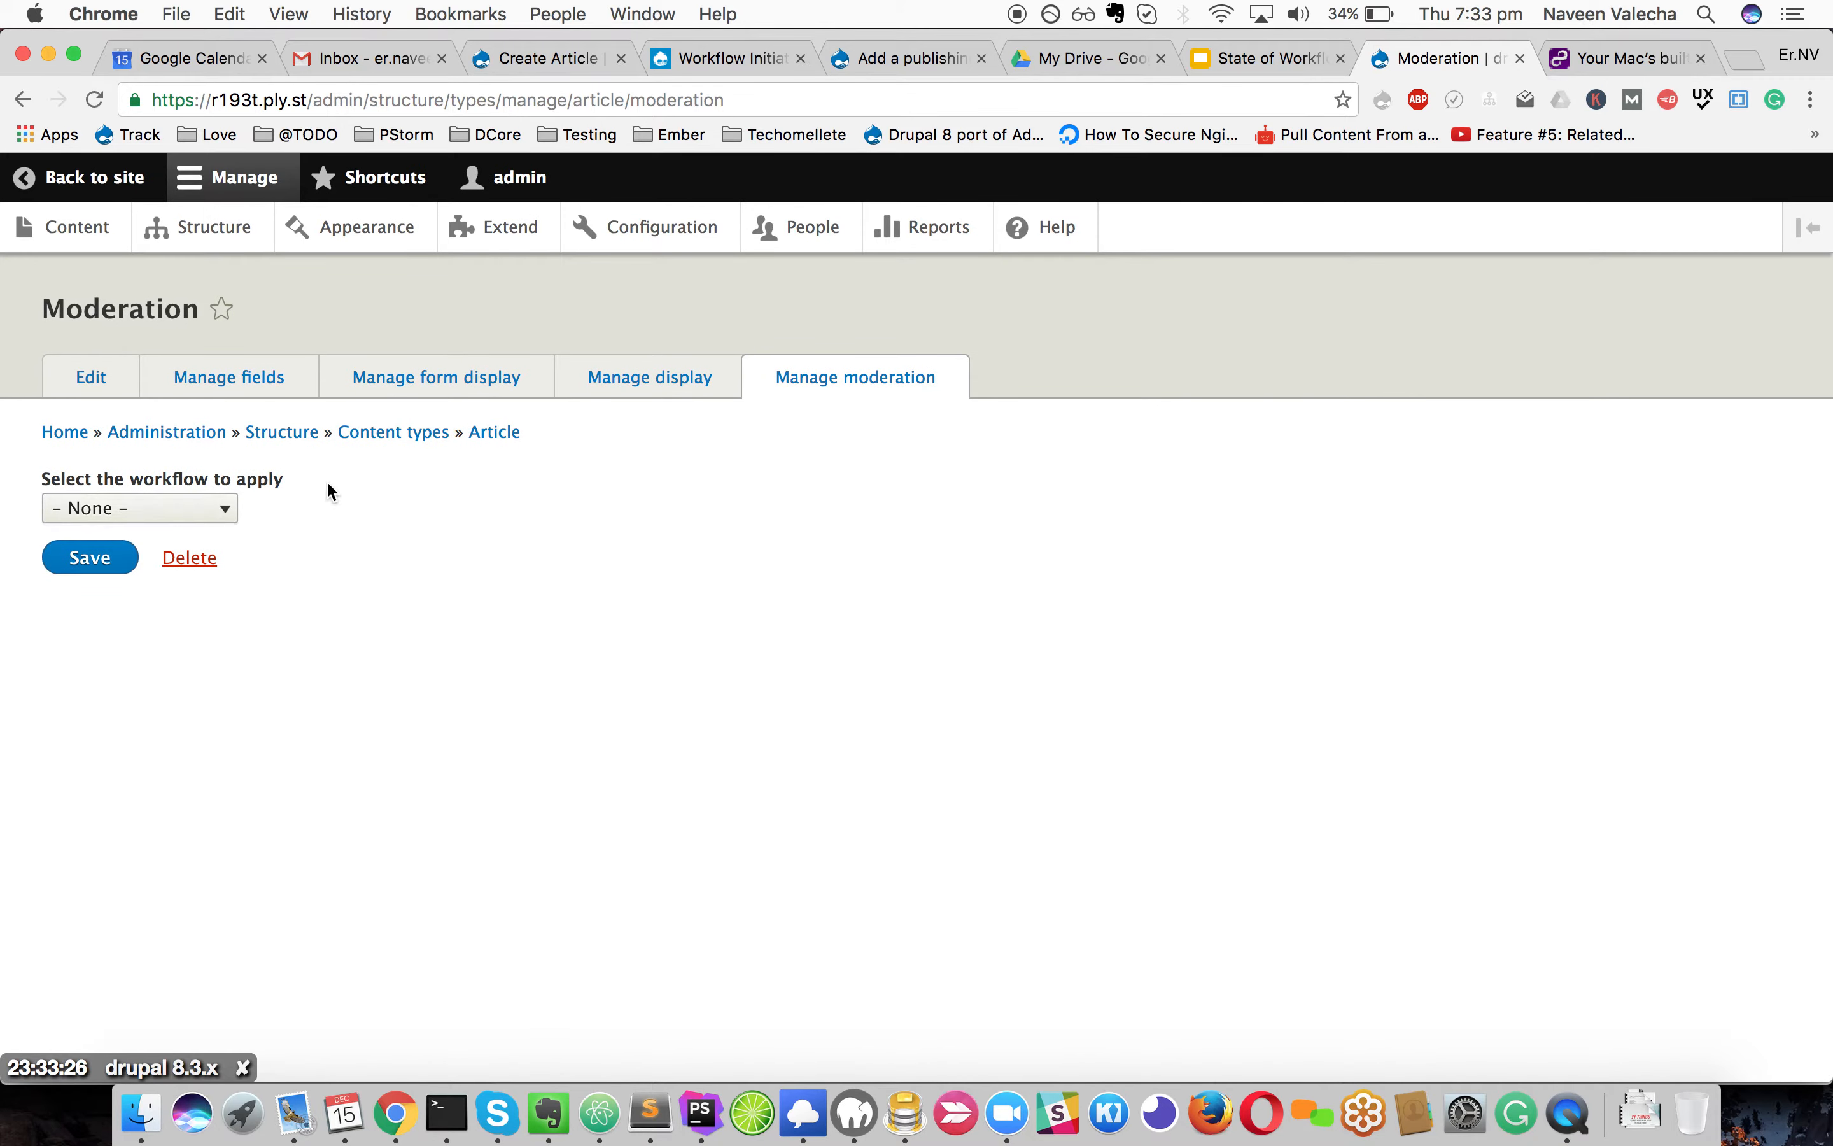
Apply the Editorial workflow to the Article content type and save the moderation settings
{"action": "left_click_drag", "start_coordinate": [288, 479], "coordinate": [45, 478]}
{"action": "left_click", "coordinate": [157, 510]}
{"action": "left_click", "coordinate": [363, 497]}
{"action": "left_click", "coordinate": [363, 497]}
{"action": "left_click_drag", "start_coordinate": [438, 476], "coordinate": [103, 493]}
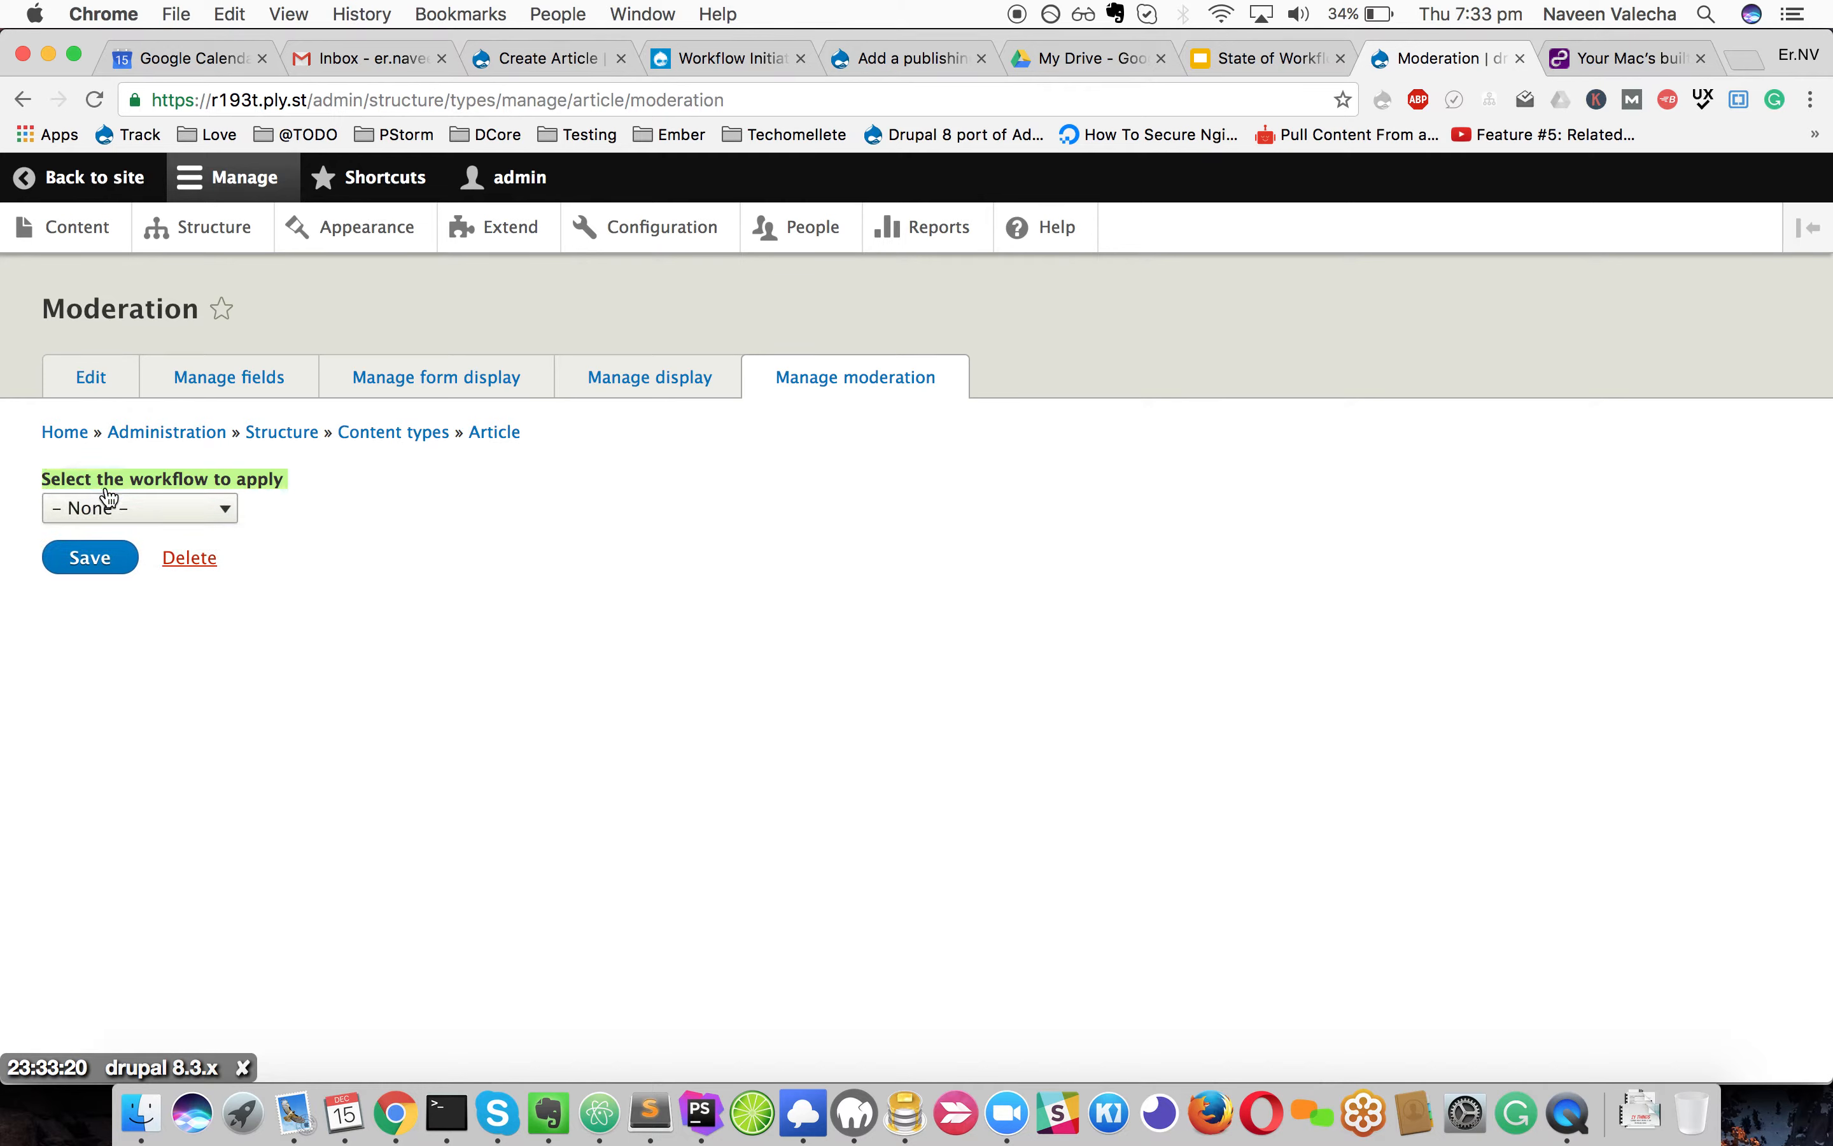
{"action": "left_click", "coordinate": [127, 510]}
{"action": "left_click", "coordinate": [125, 532]}
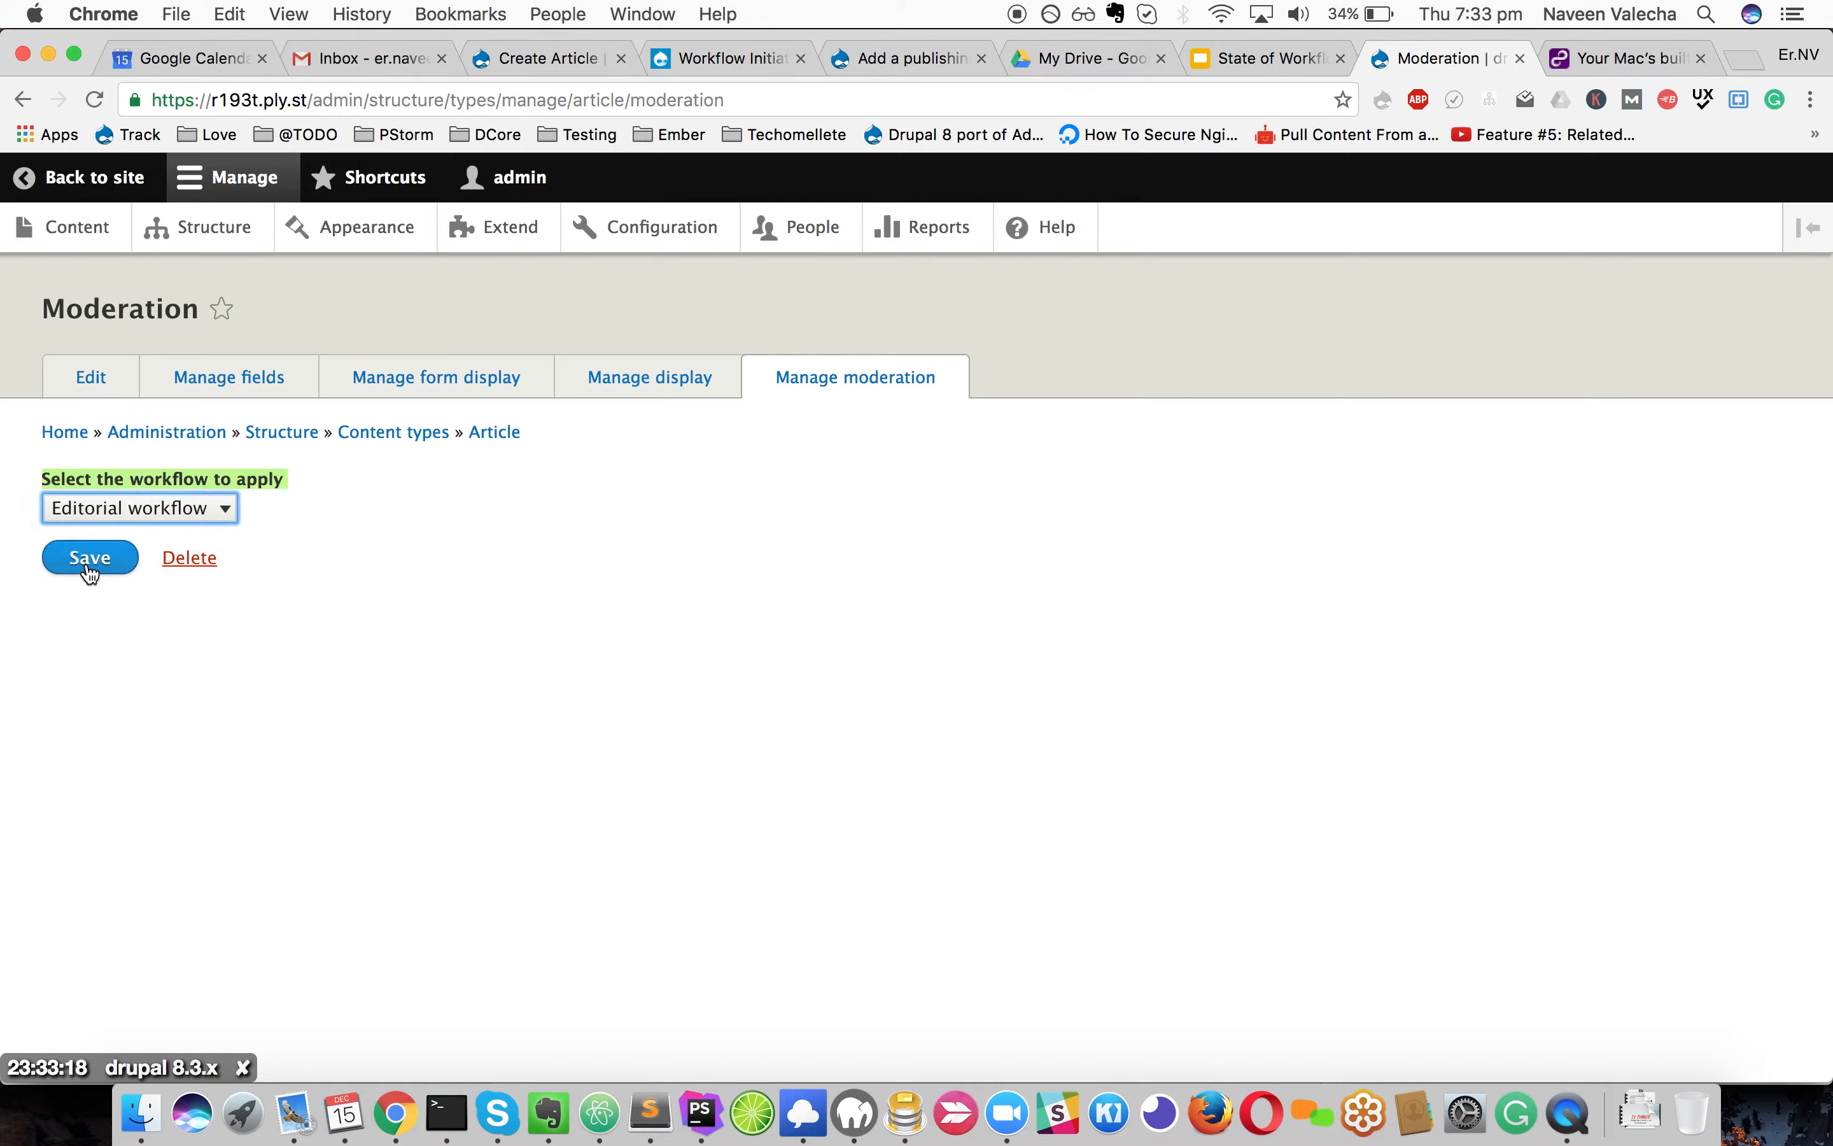
{"action": "left_click", "coordinate": [91, 558]}
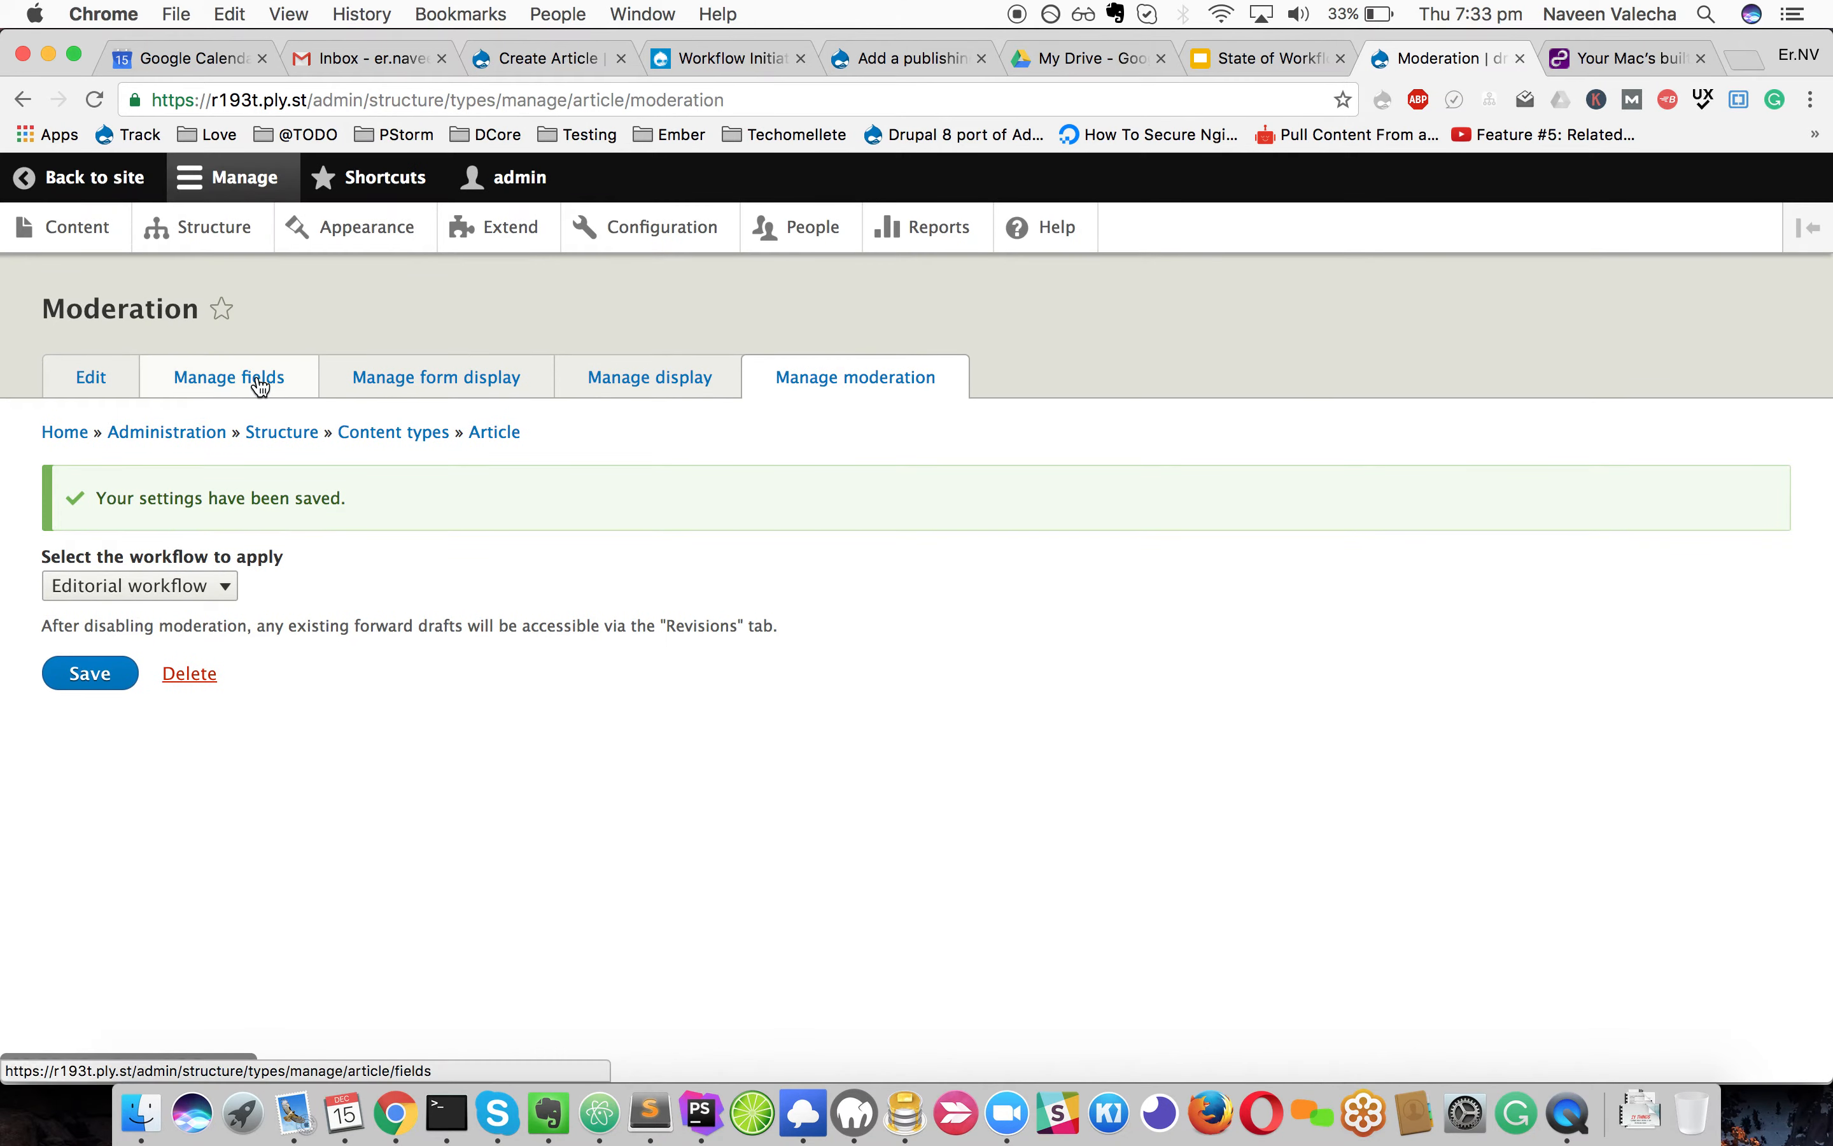
Start a new Article from the site's content administration page and place the cursor in its title
{"action": "left_click", "coordinate": [259, 383]}
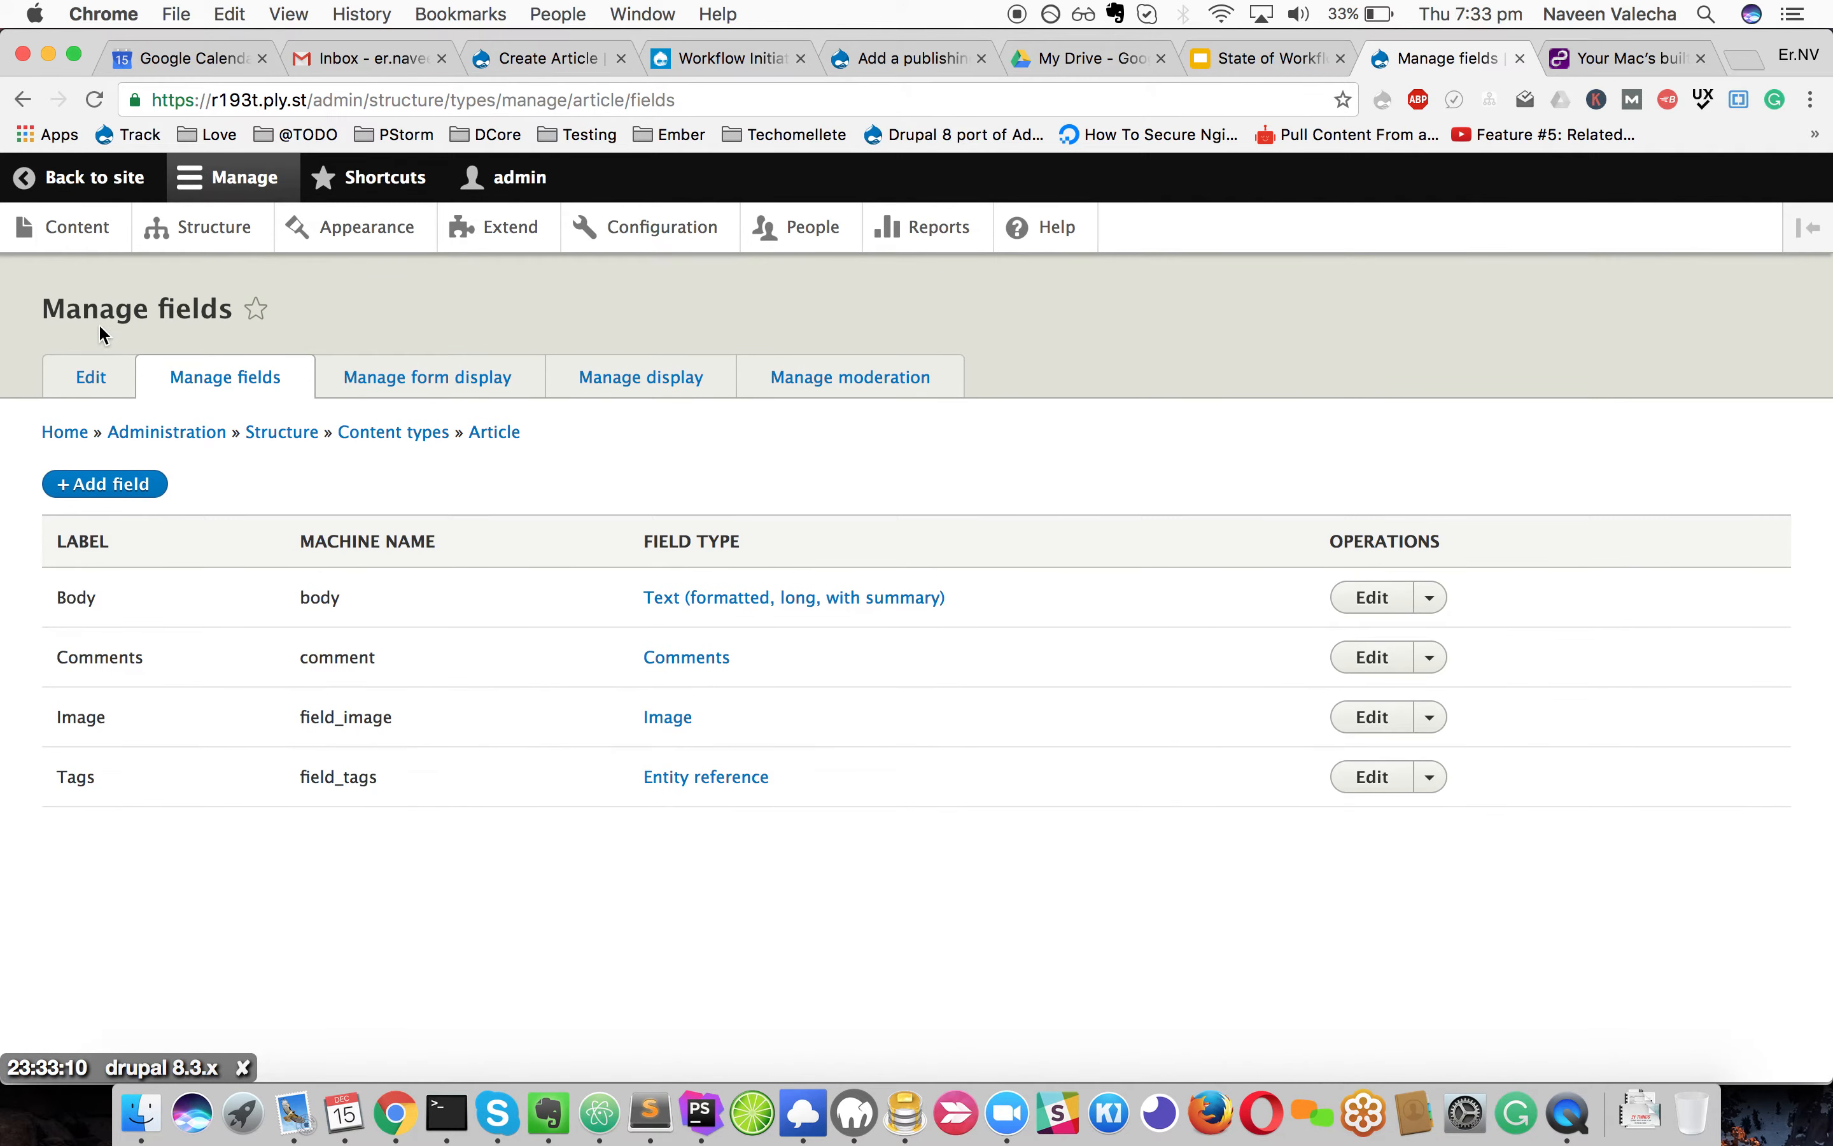
{"action": "left_click", "coordinate": [87, 241]}
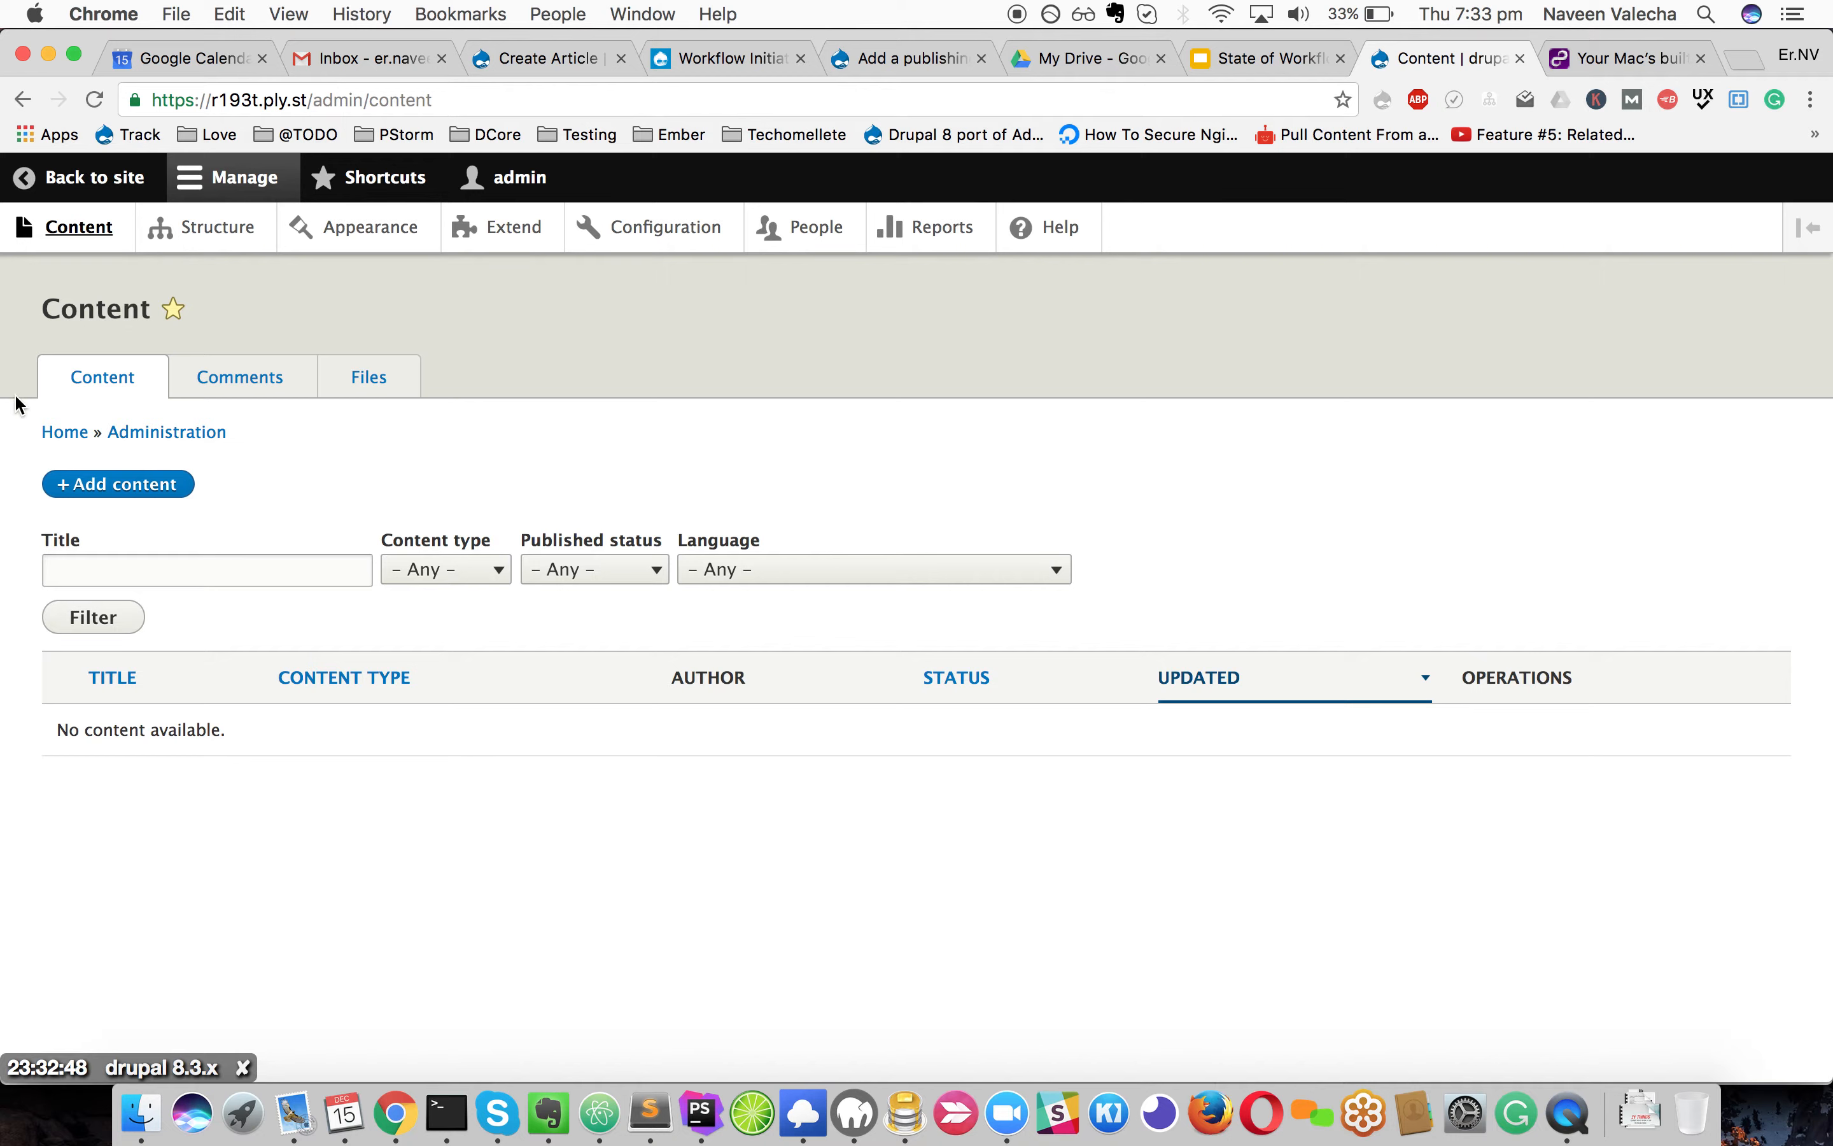
{"action": "left_click", "coordinate": [103, 497]}
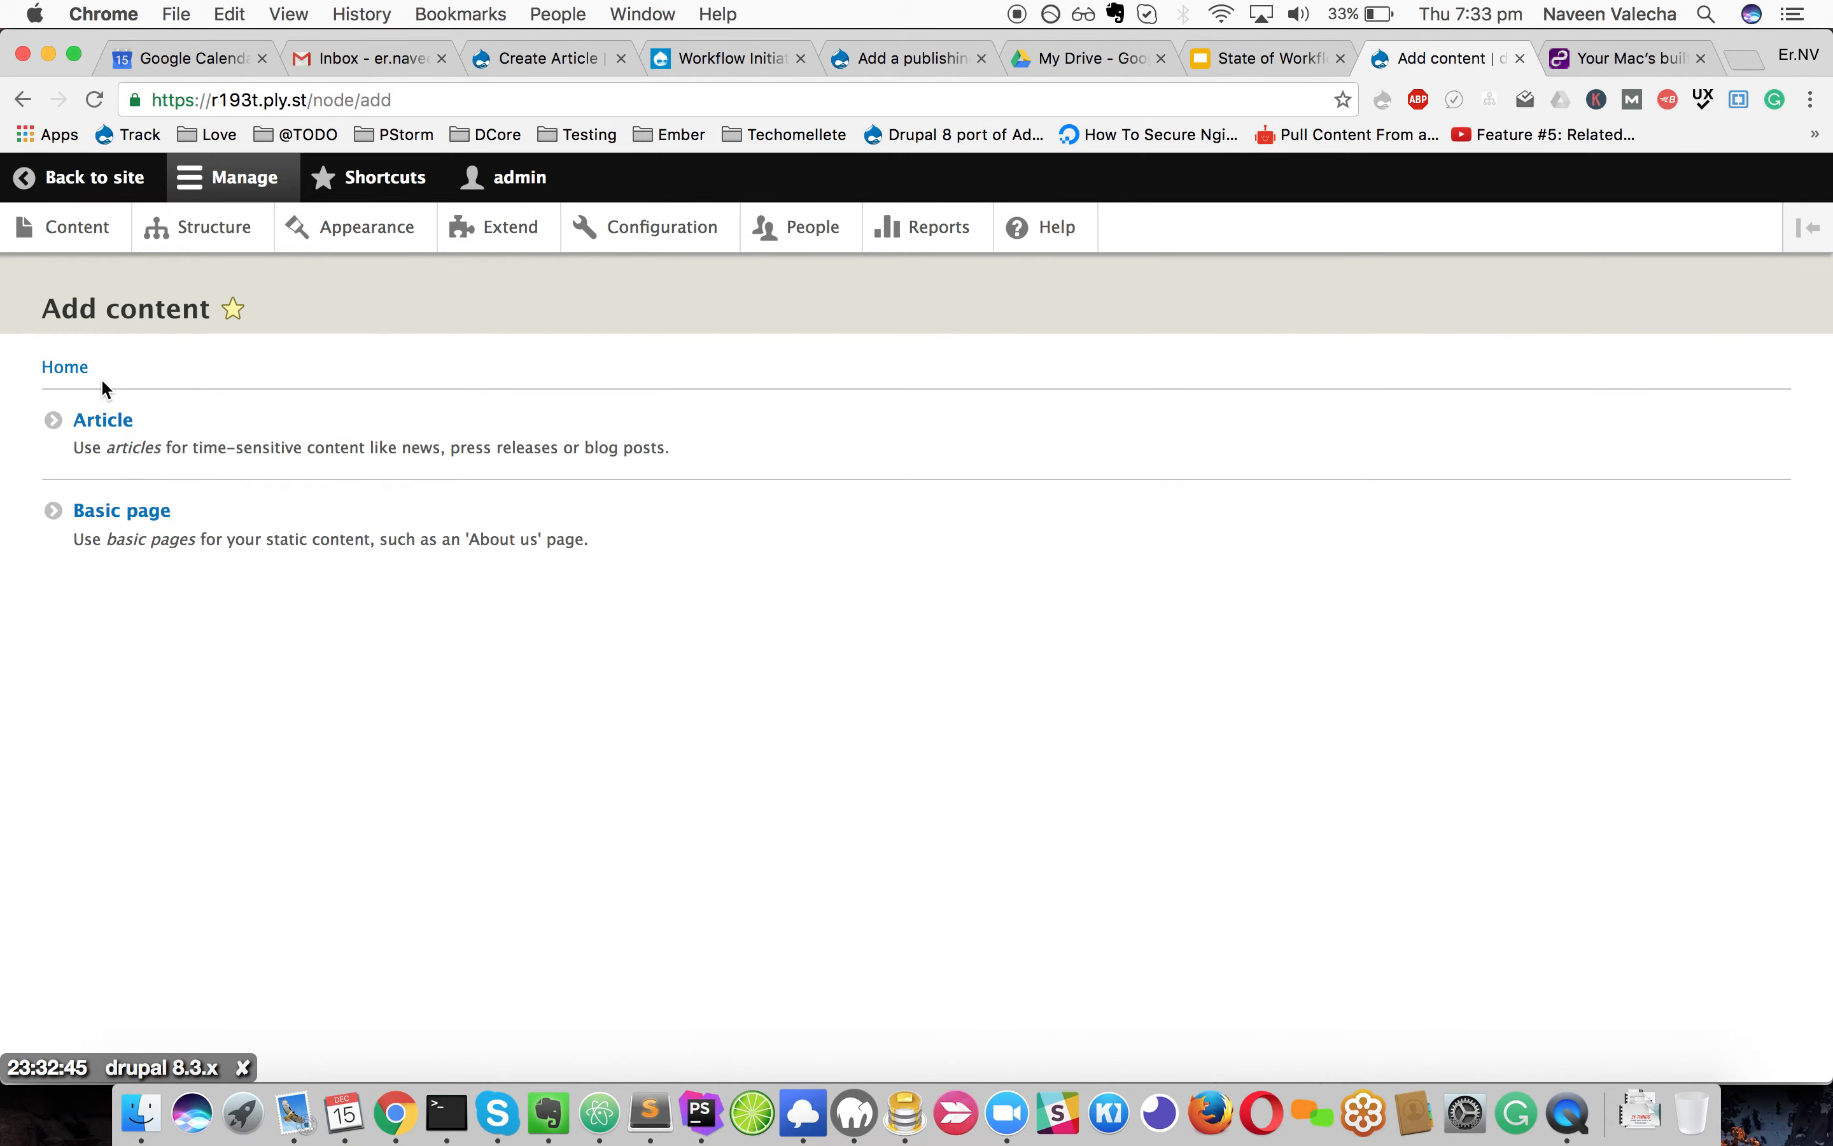
{"action": "left_click", "coordinate": [109, 422]}
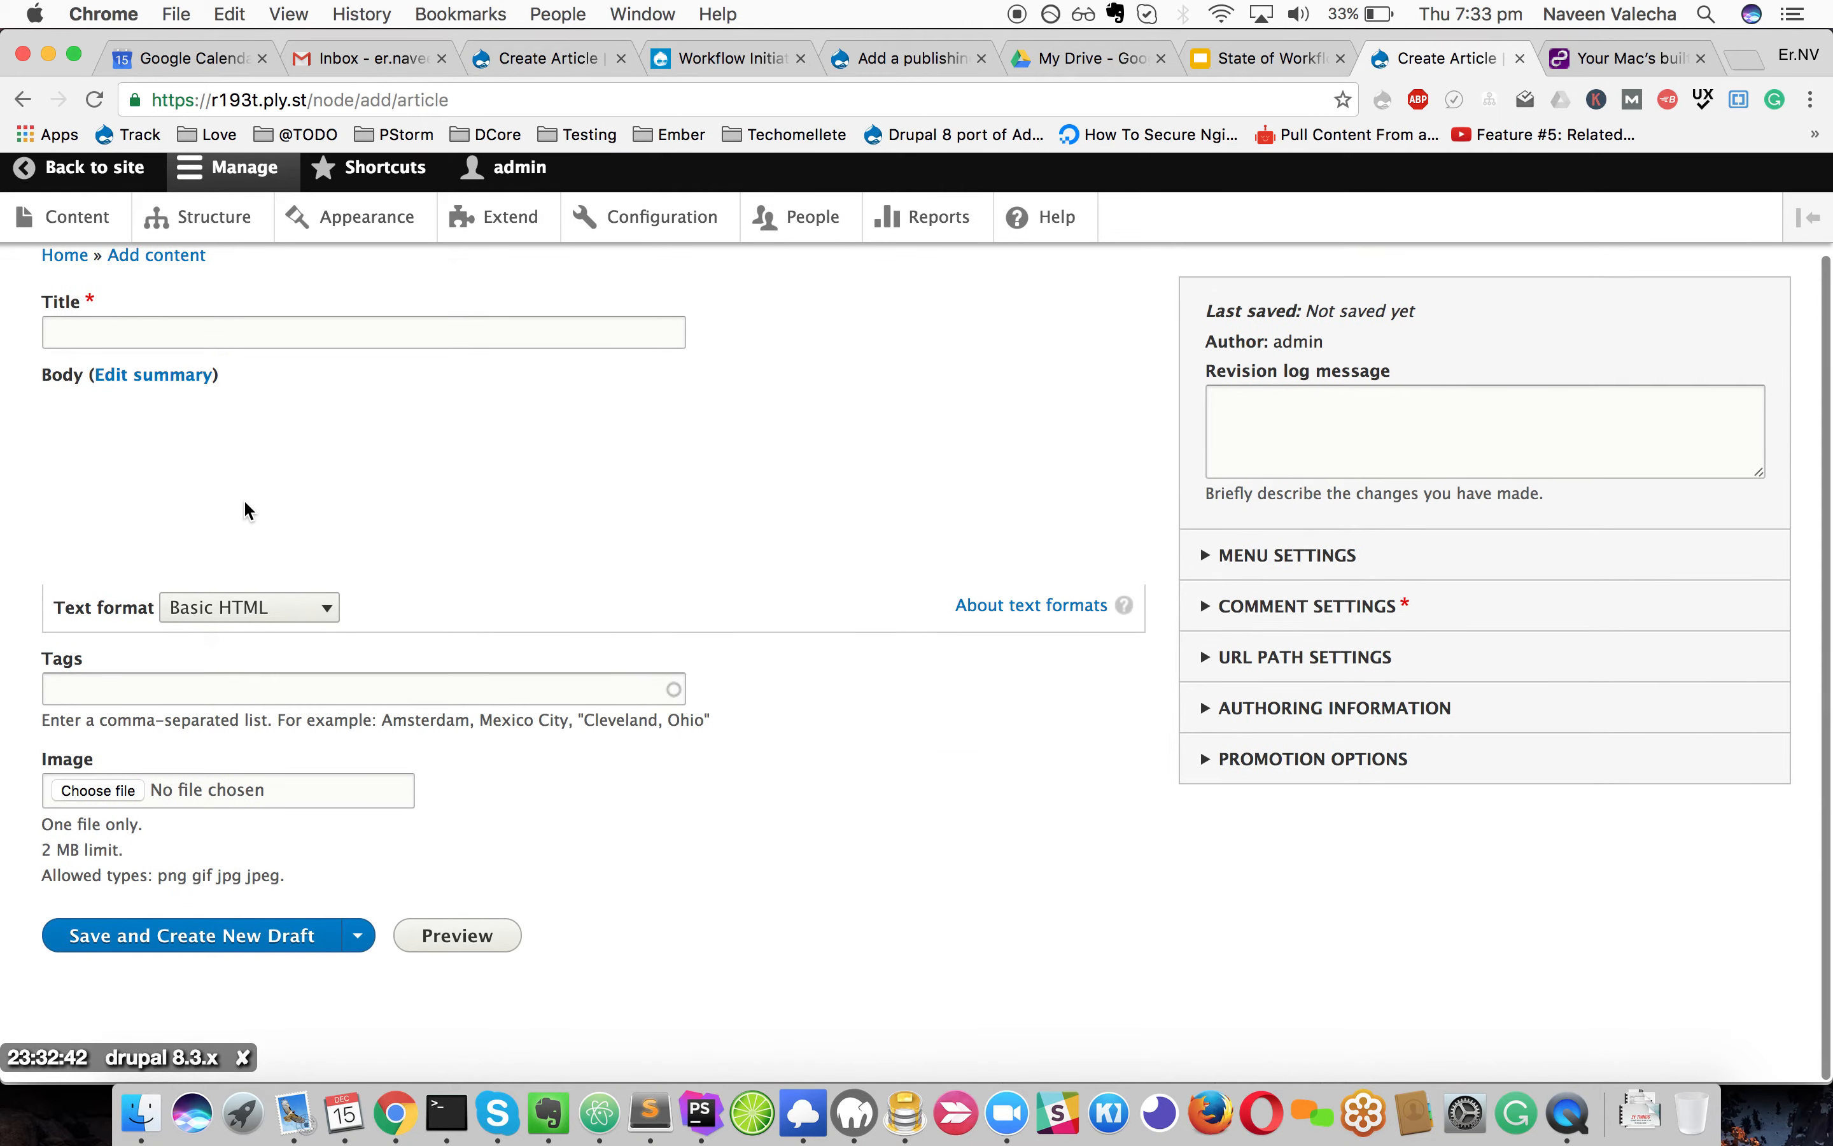
{"action": "left_click", "coordinate": [190, 442]}
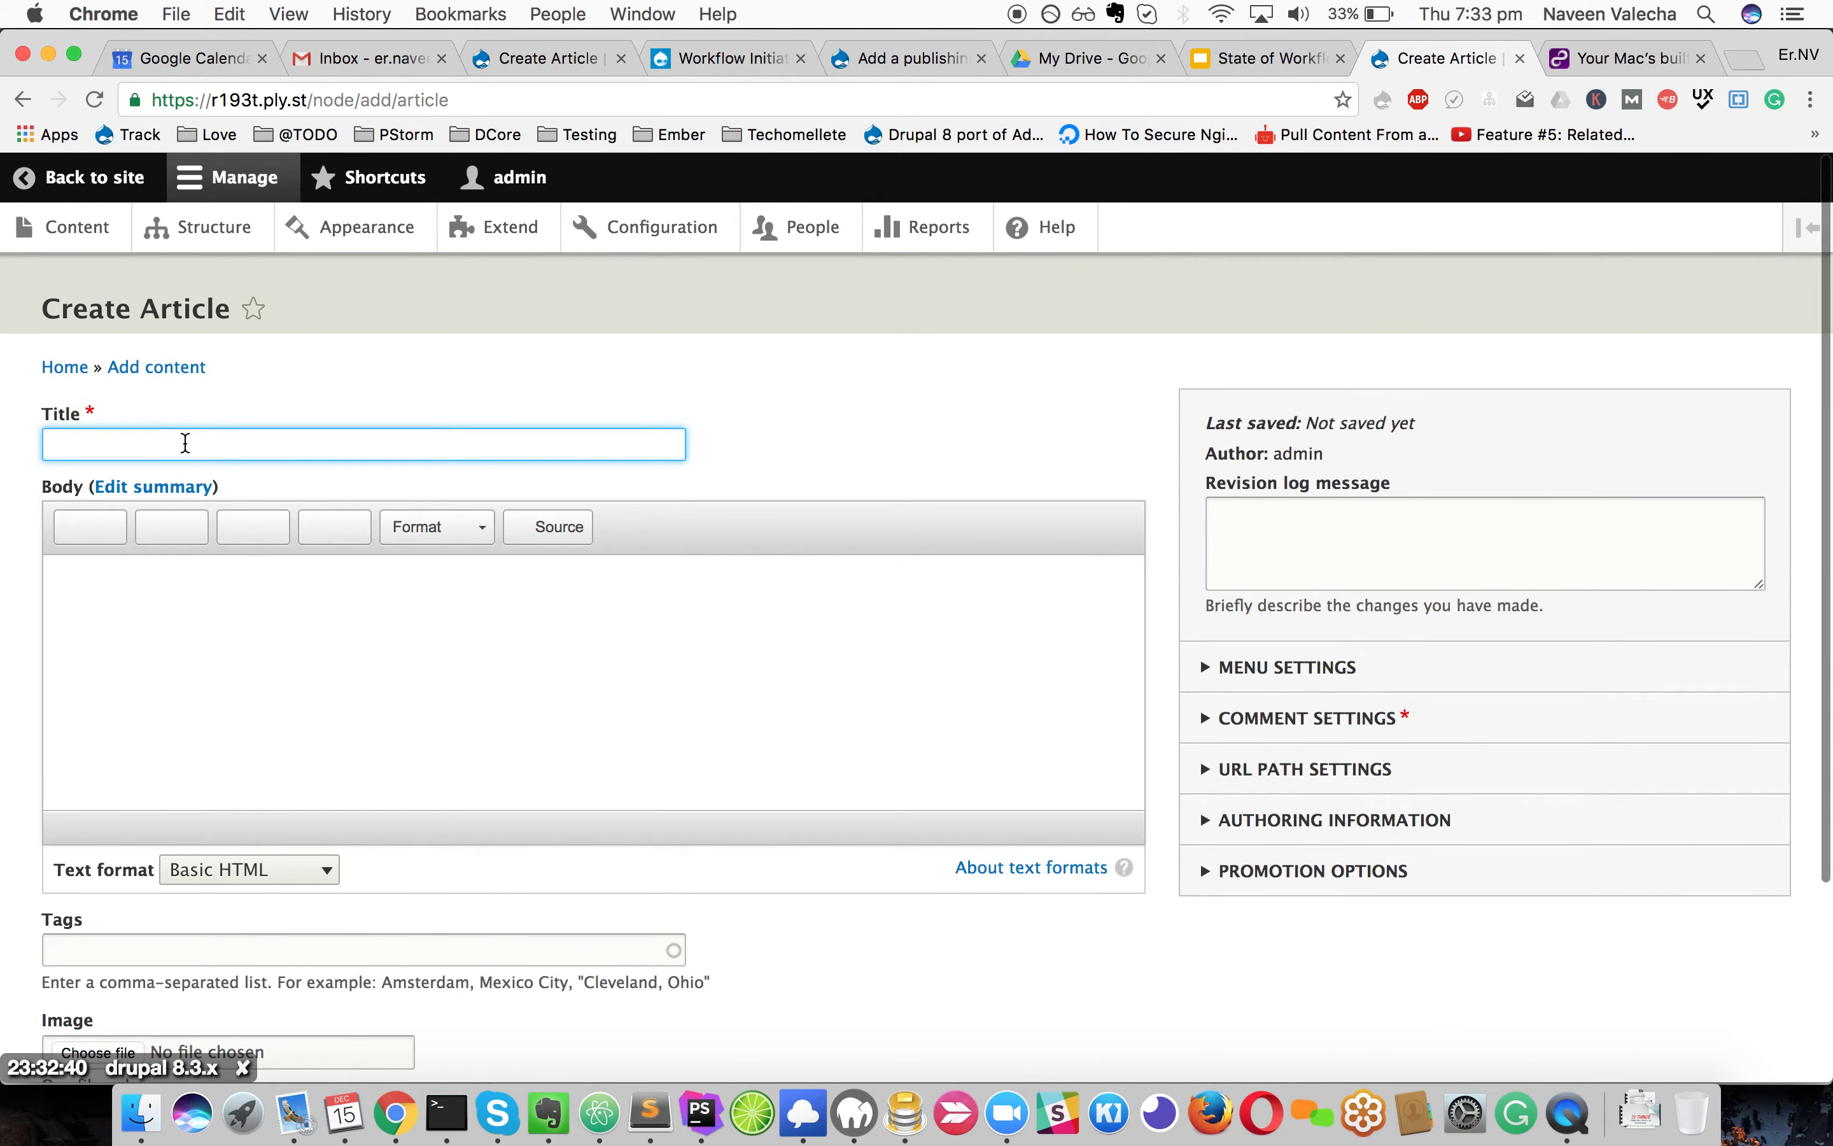
{"action": "type", "text": "PUb"}
{"action": "key", "text": "super+a"}
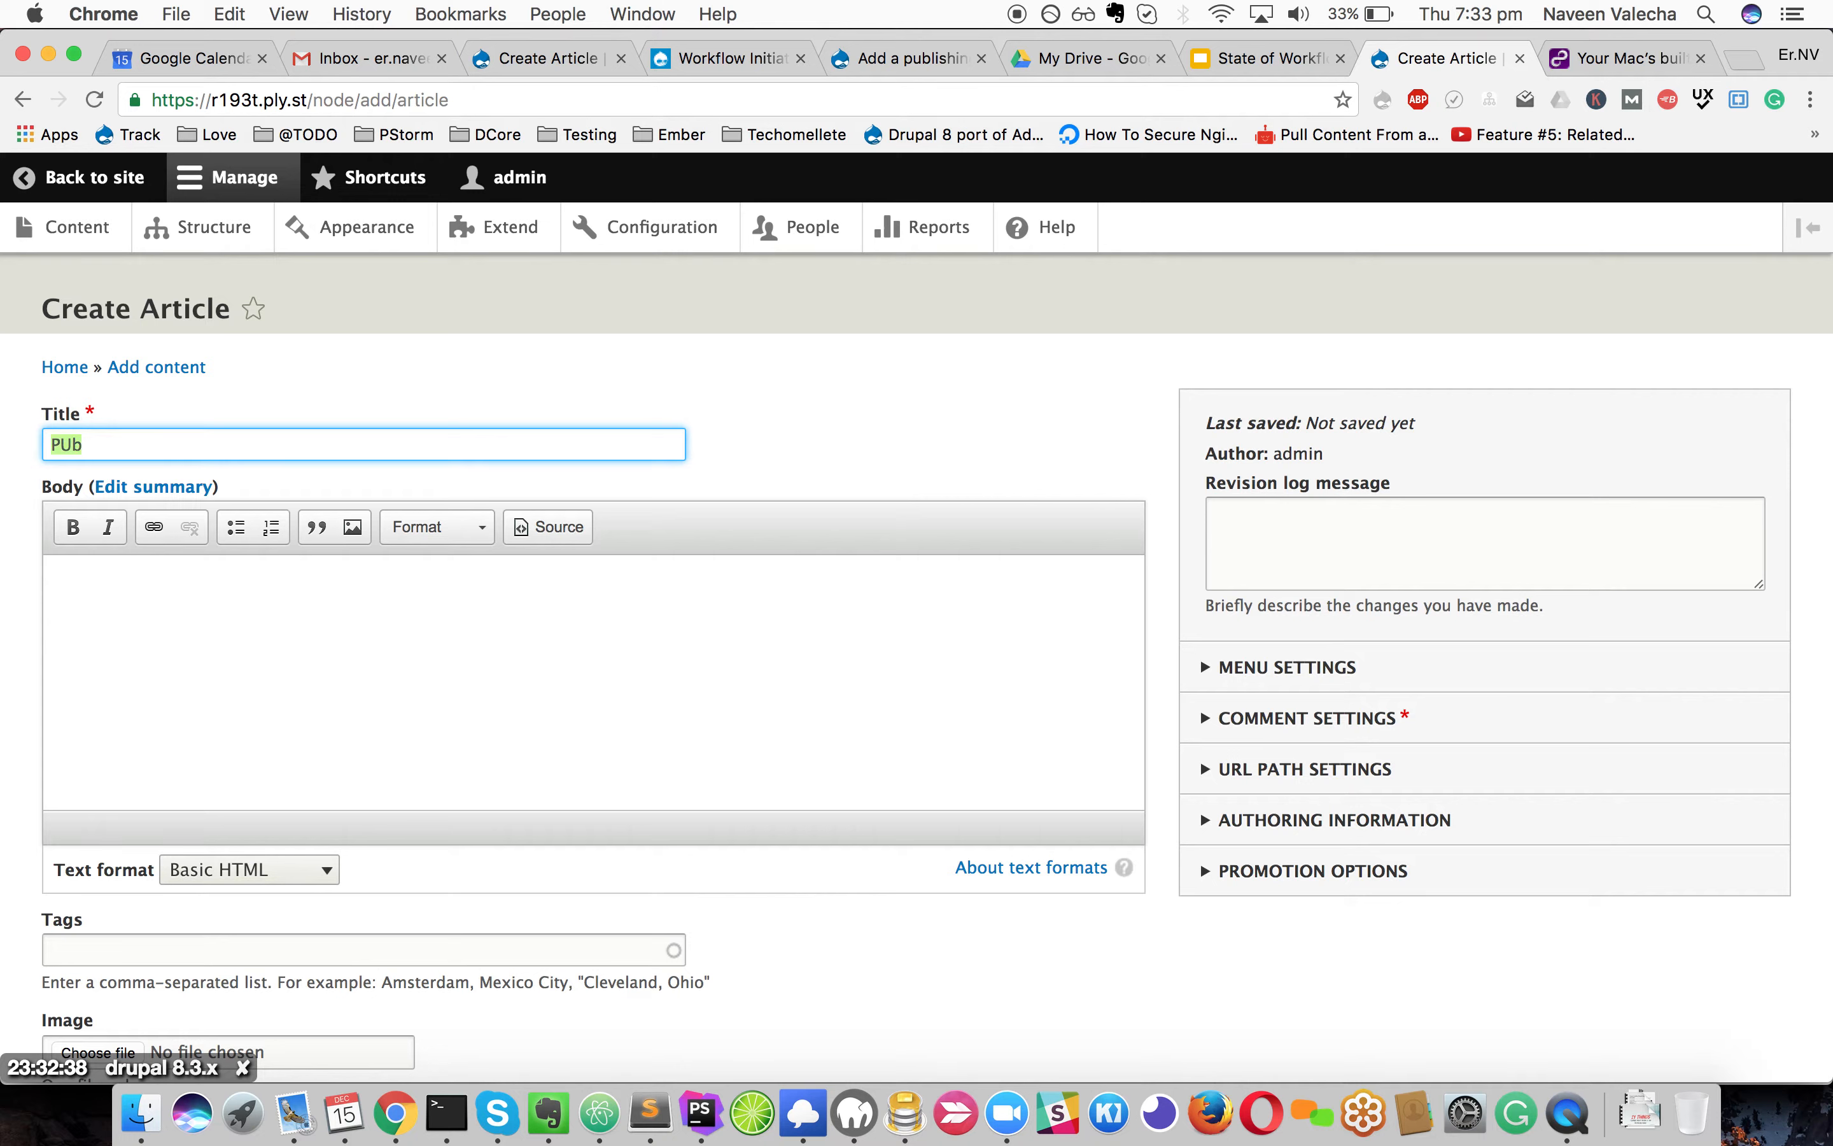
{"action": "type", "text": "Plea"}
{"action": "key", "text": "BackSpace"}
{"action": "key", "text": "super+a"}
{"action": "type", "text": "Please review my ar"}
{"action": "key", "text": "super+a"}
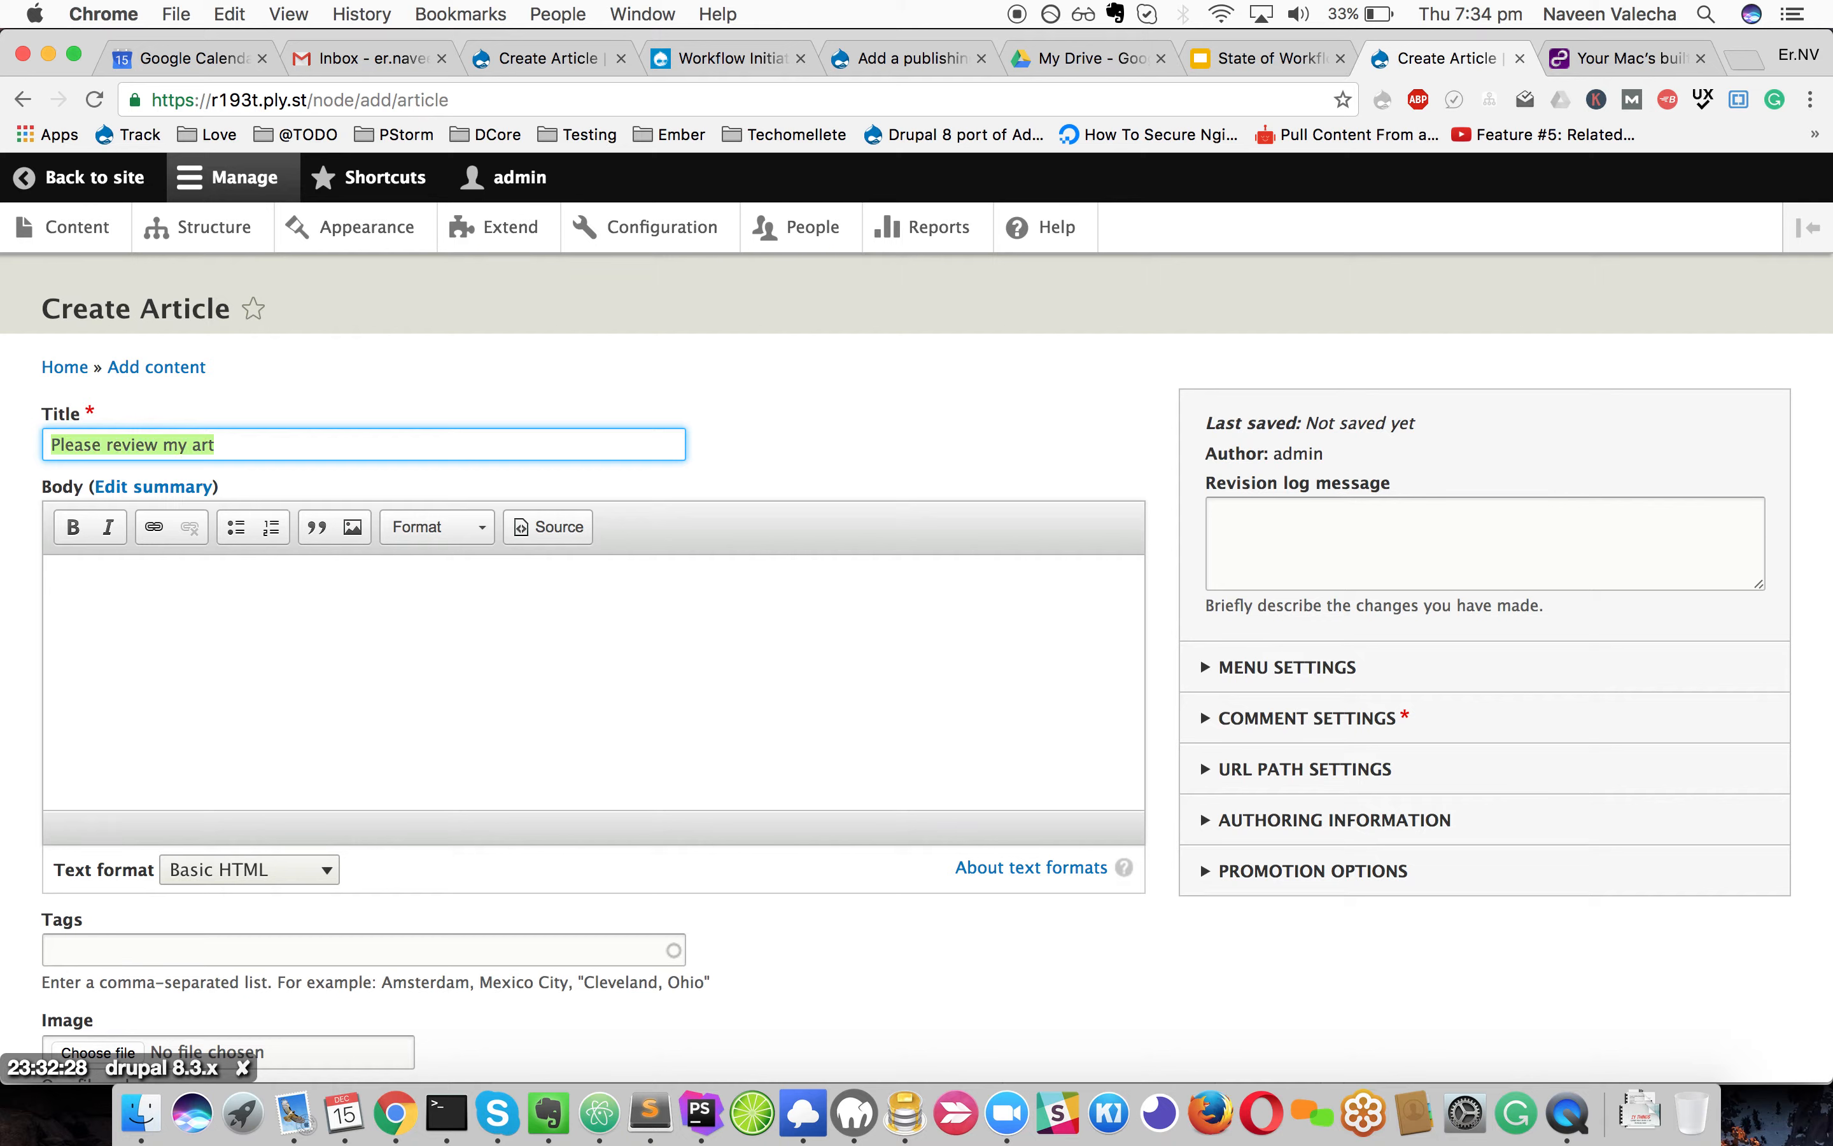
{"action": "type", "text": "Default A"}
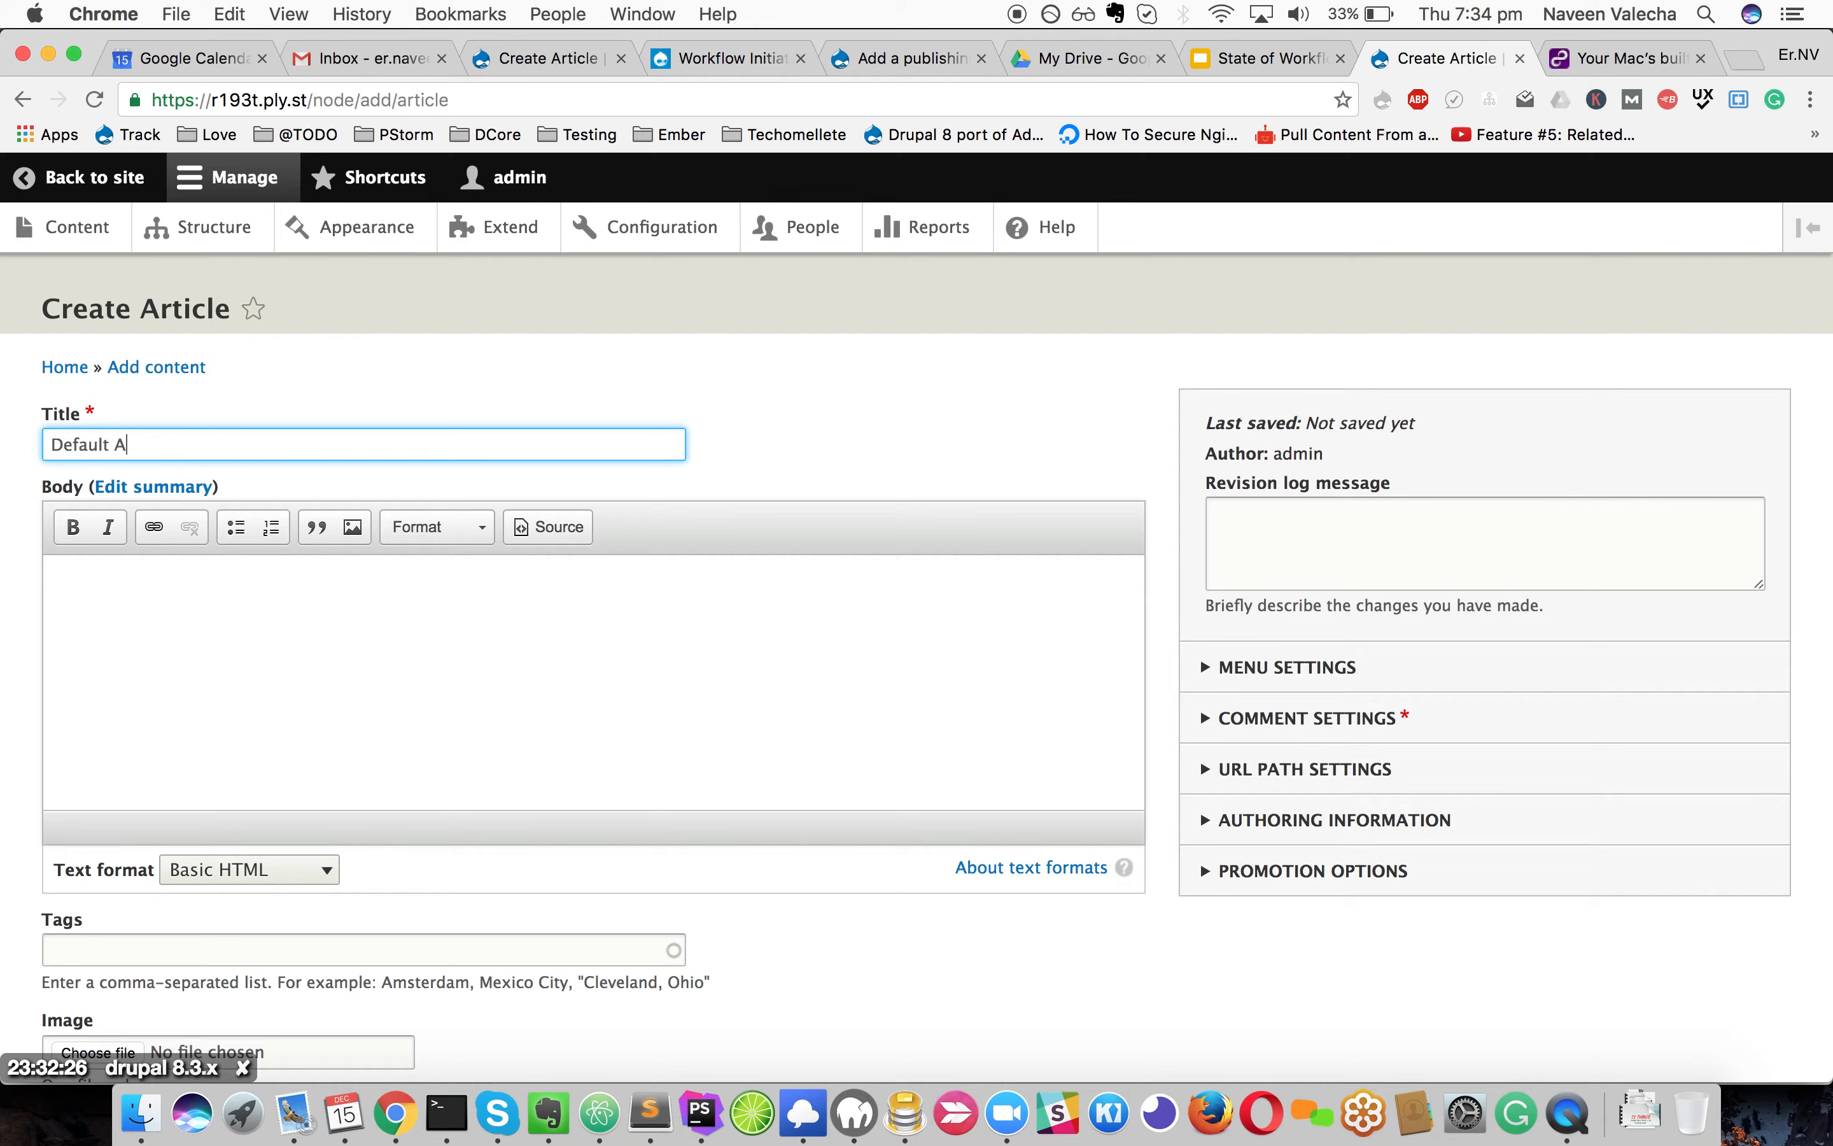
{"action": "type", "text": "rc"}
Title the article "Article one" and enter the body text "This is article one. Please review it before publishing."
{"action": "key", "text": "super+a"}
{"action": "type", "text": "Arc"}
{"action": "type", "text": "icle one"}
{"action": "key", "text": "Tab"}
{"action": "key", "text": "Tab"}
{"action": "type", "text": "A"}
{"action": "key", "text": "BackSpace"}
{"action": "type", "text": "This is a"}
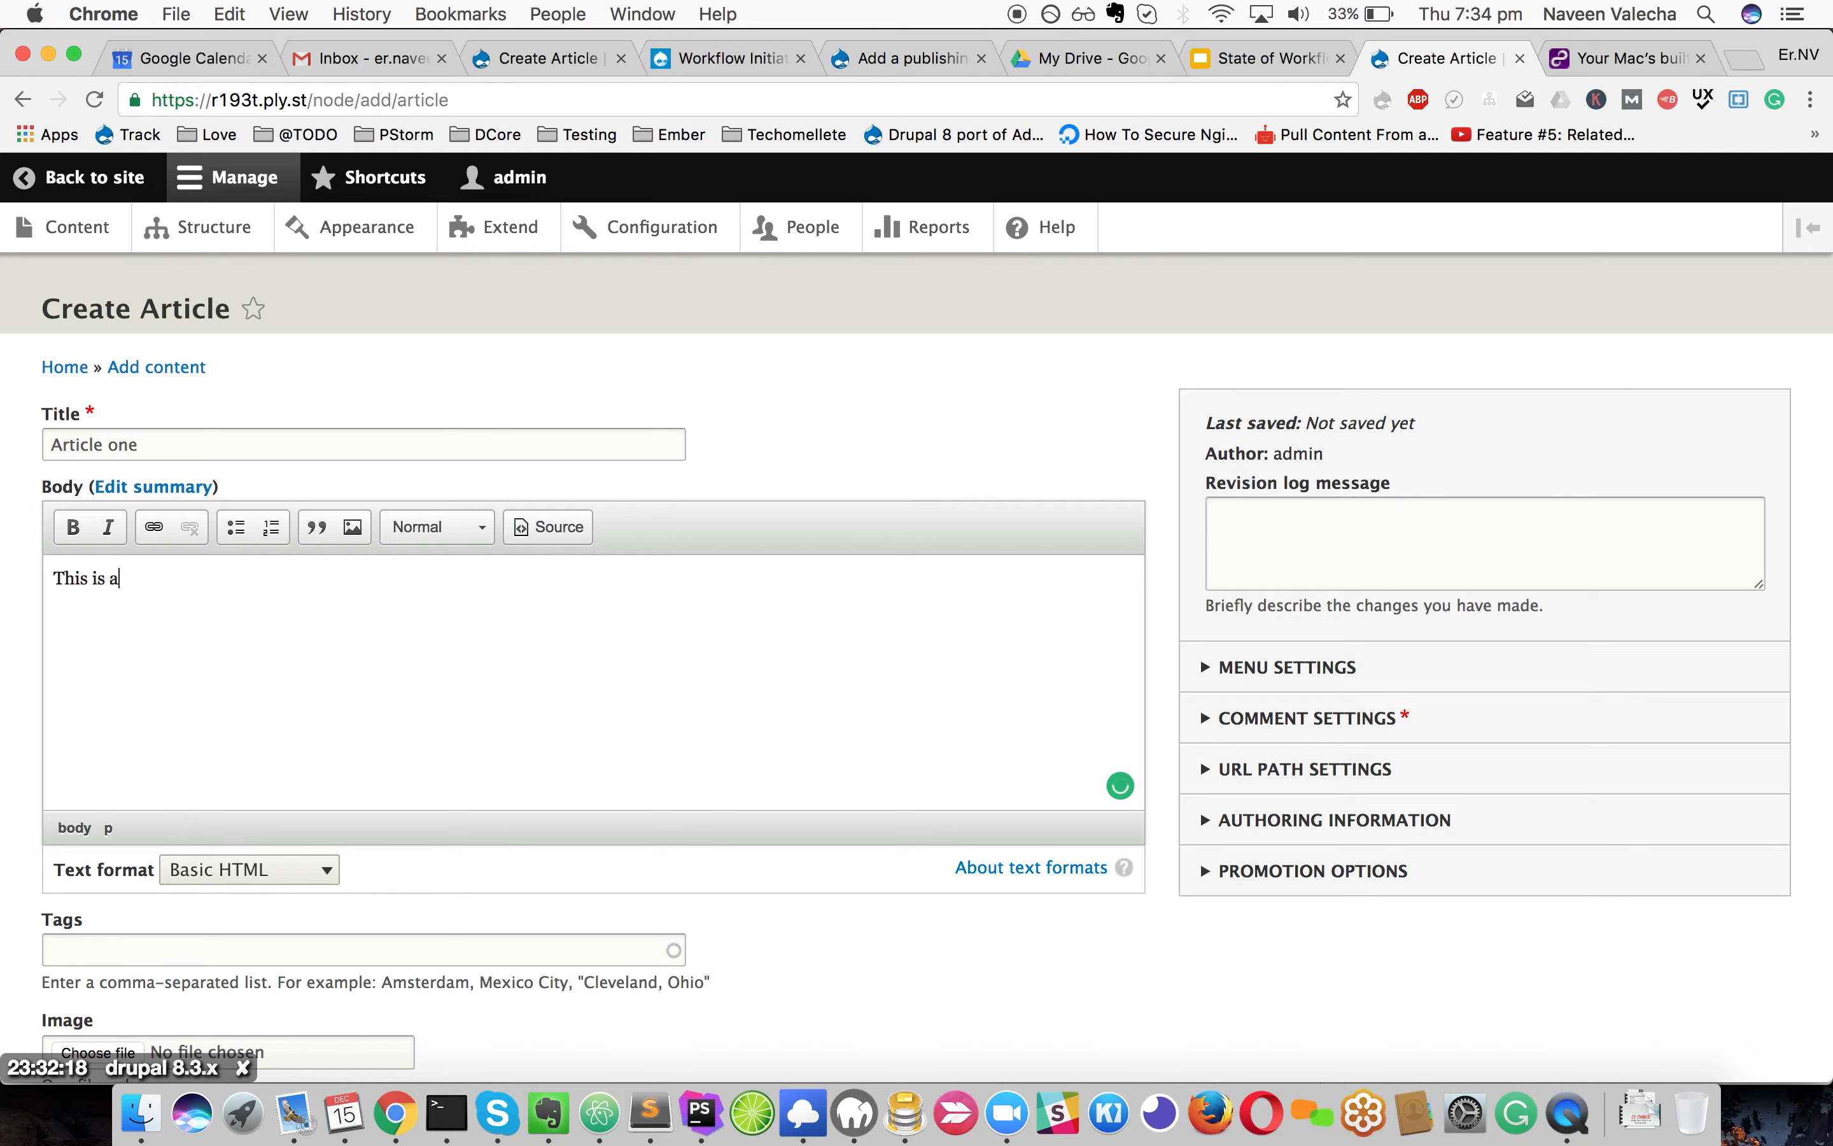
{"action": "type", "text": "rticle one. Please review it bef"}
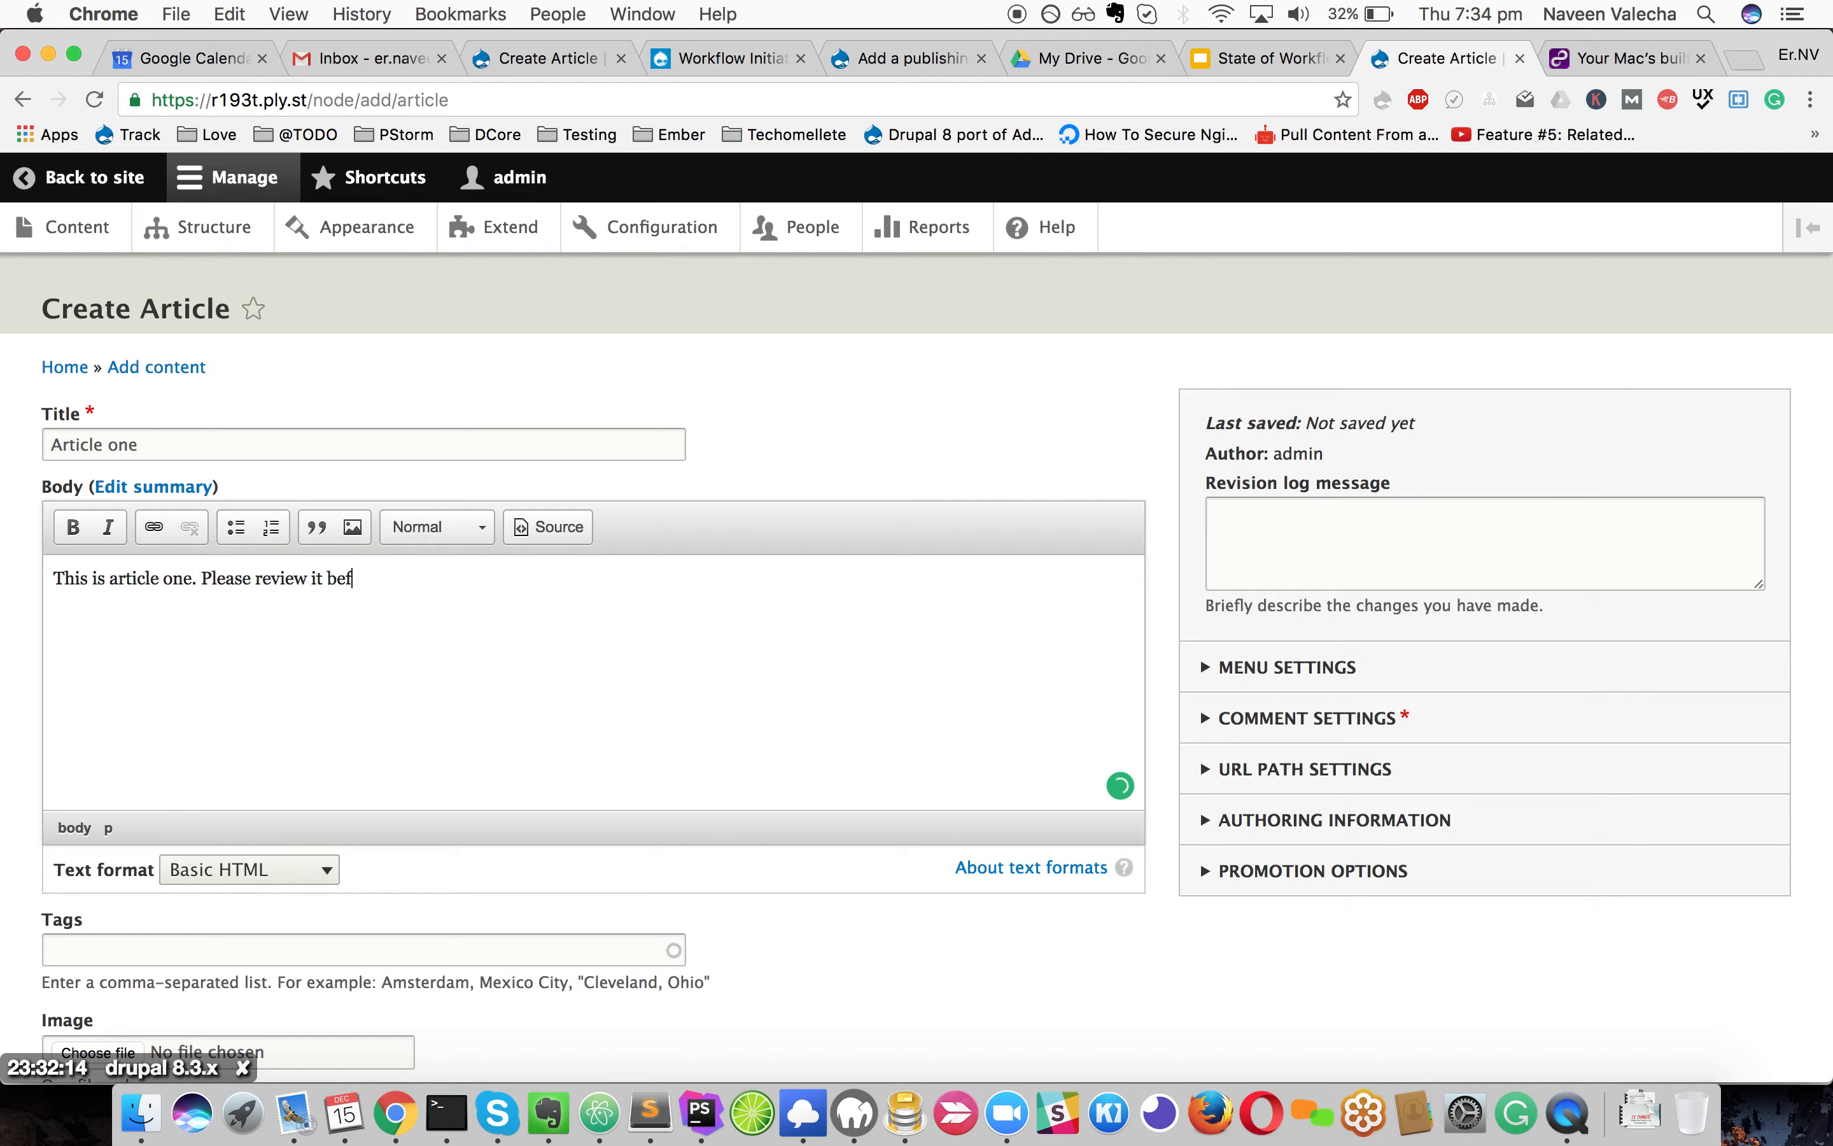
{"action": "type", "text": "ore publishing."}
Check the article's available save options and save it as a new draft
{"action": "scroll", "coordinate": [286, 590], "scroll_direction": "down", "scroll_amount": 4}
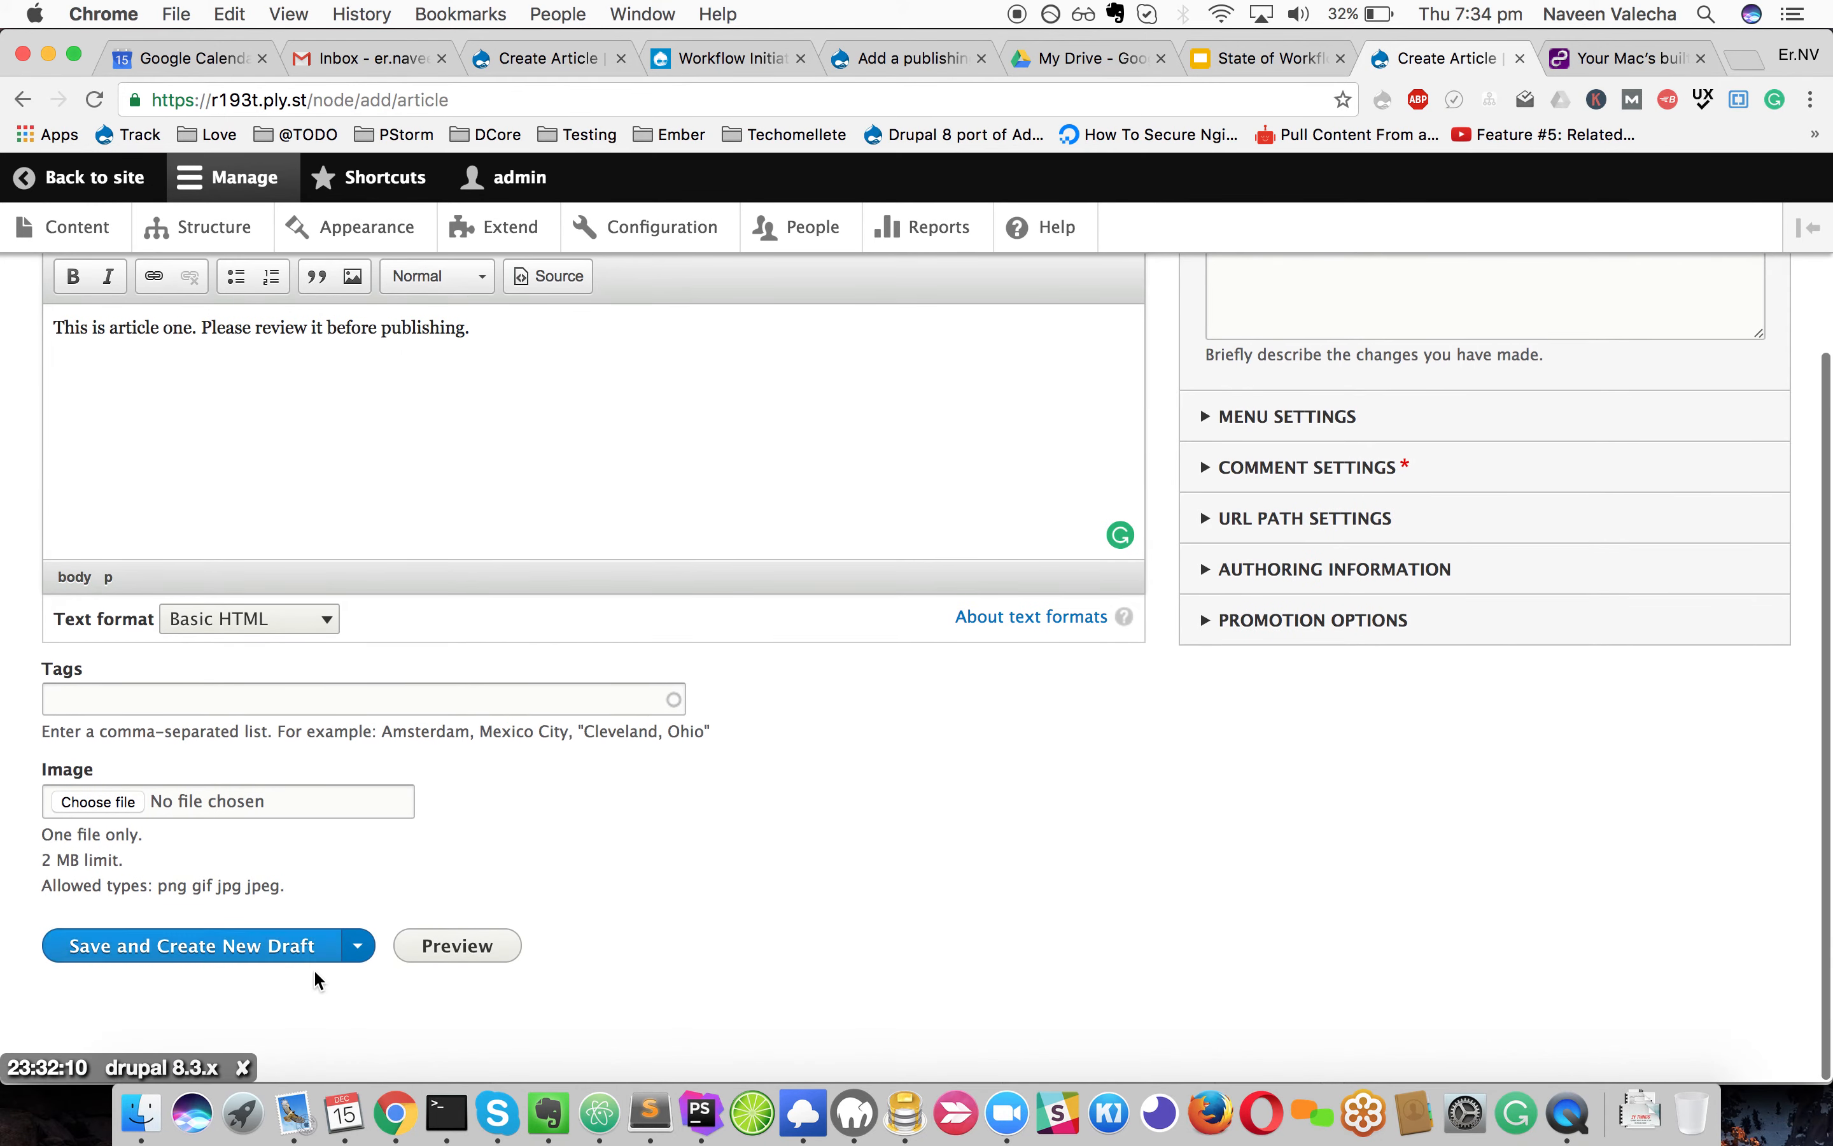
{"action": "left_click", "coordinate": [359, 944]}
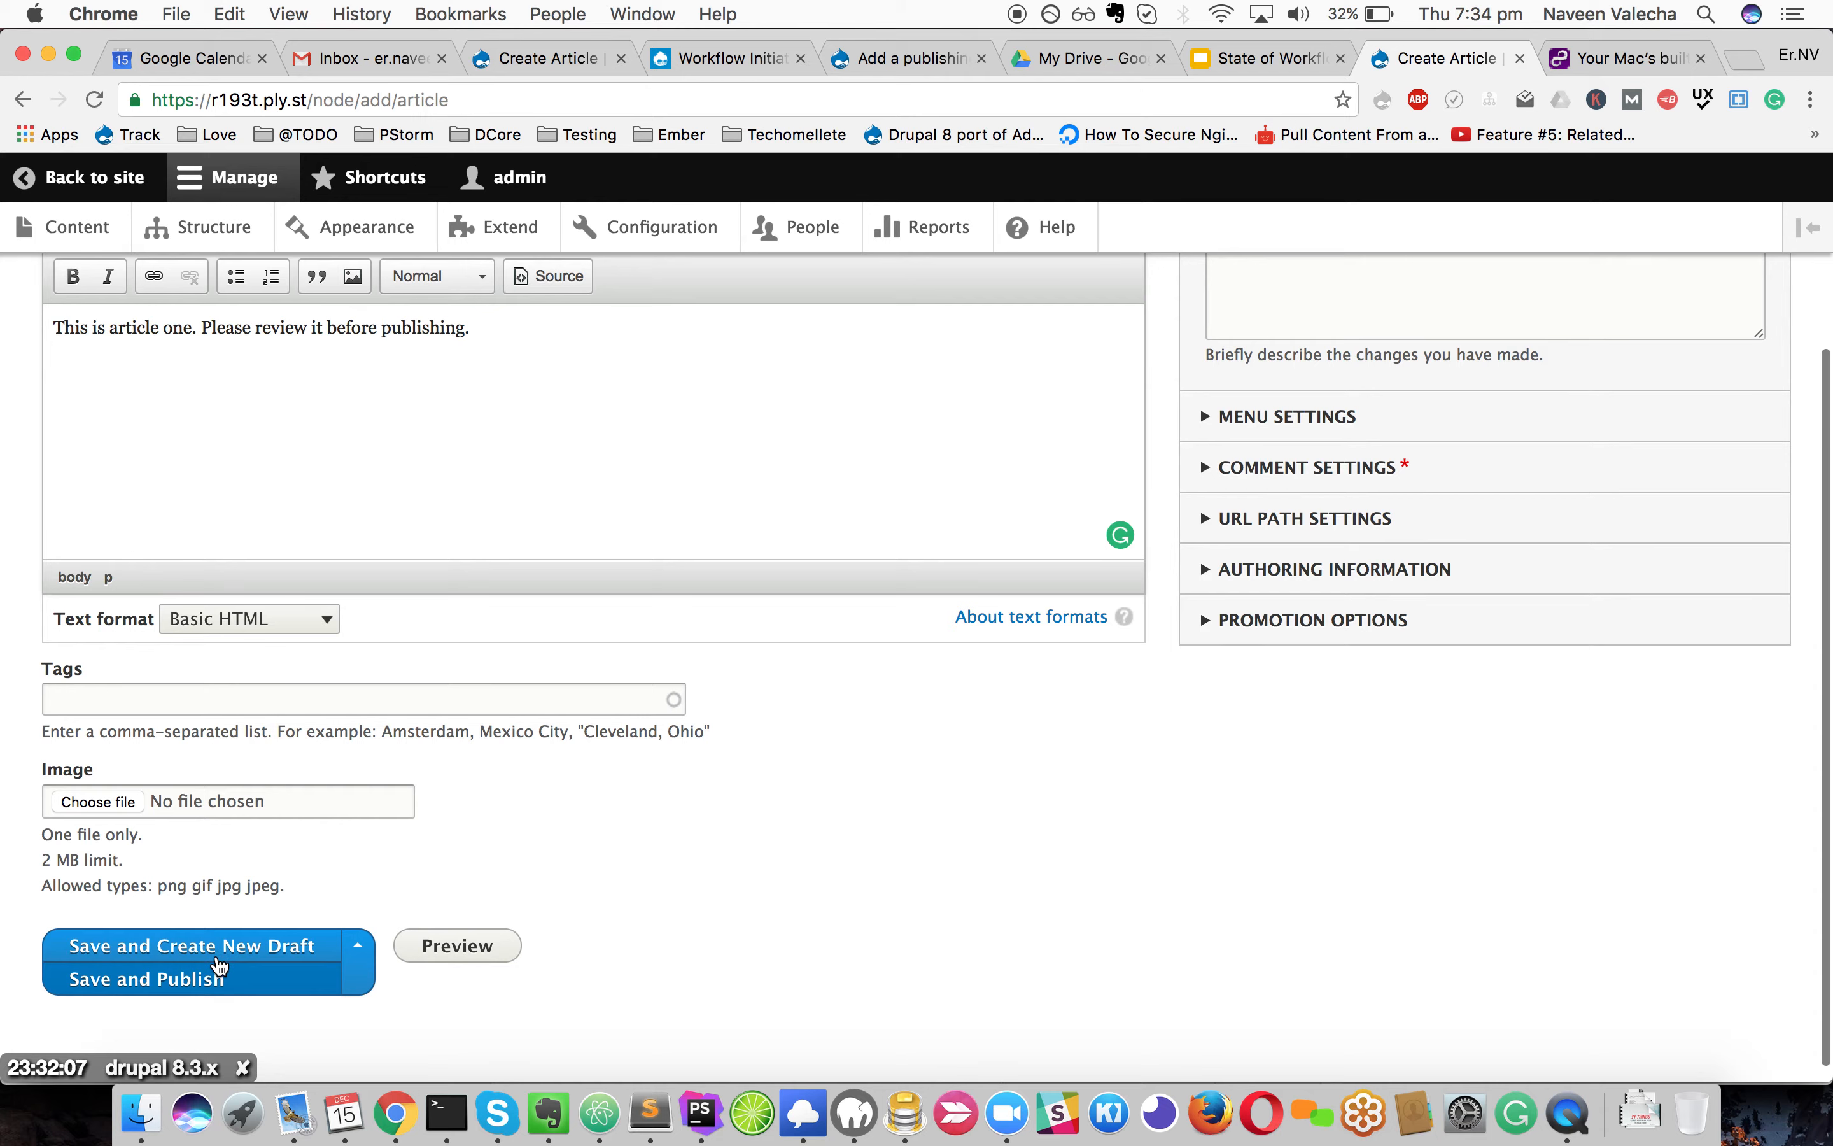
{"action": "scroll", "coordinate": [221, 948], "scroll_direction": "up", "scroll_amount": 1}
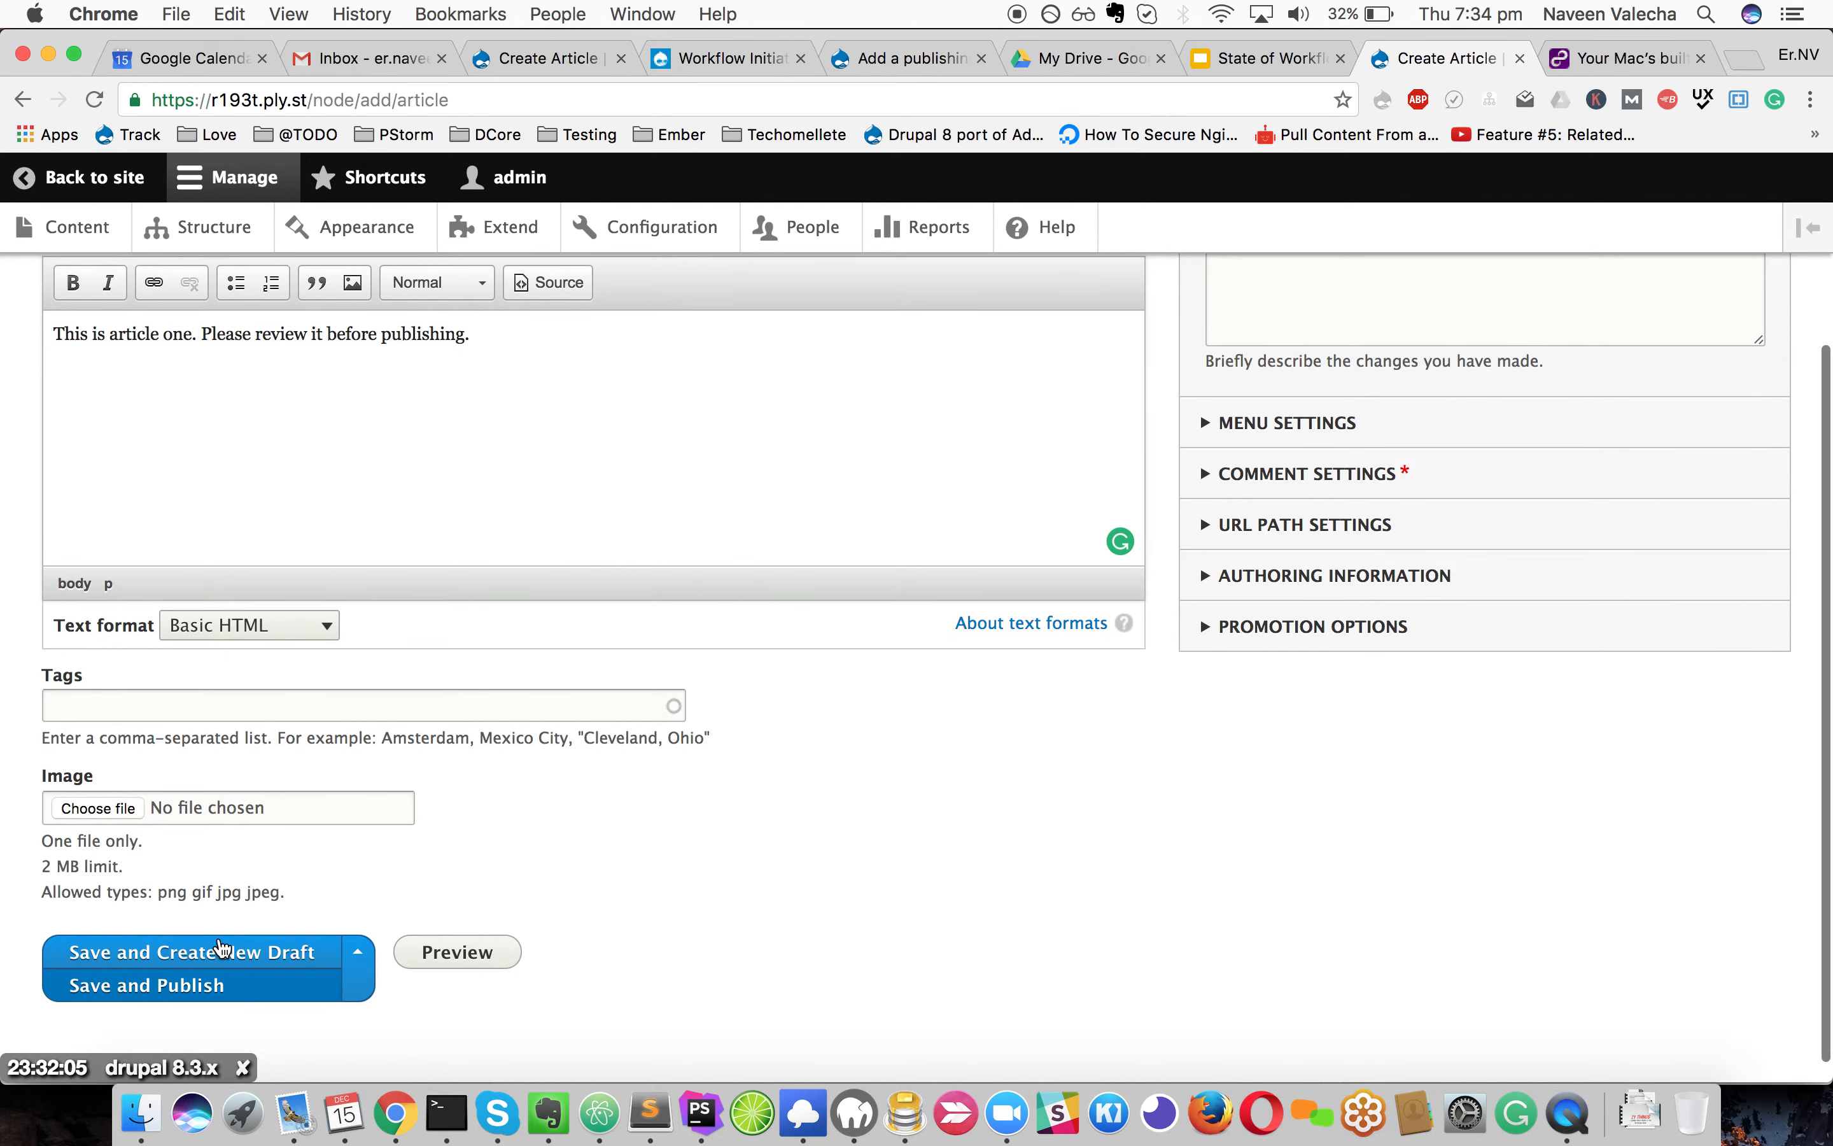
{"action": "scroll", "coordinate": [221, 947], "scroll_direction": "up", "scroll_amount": 1}
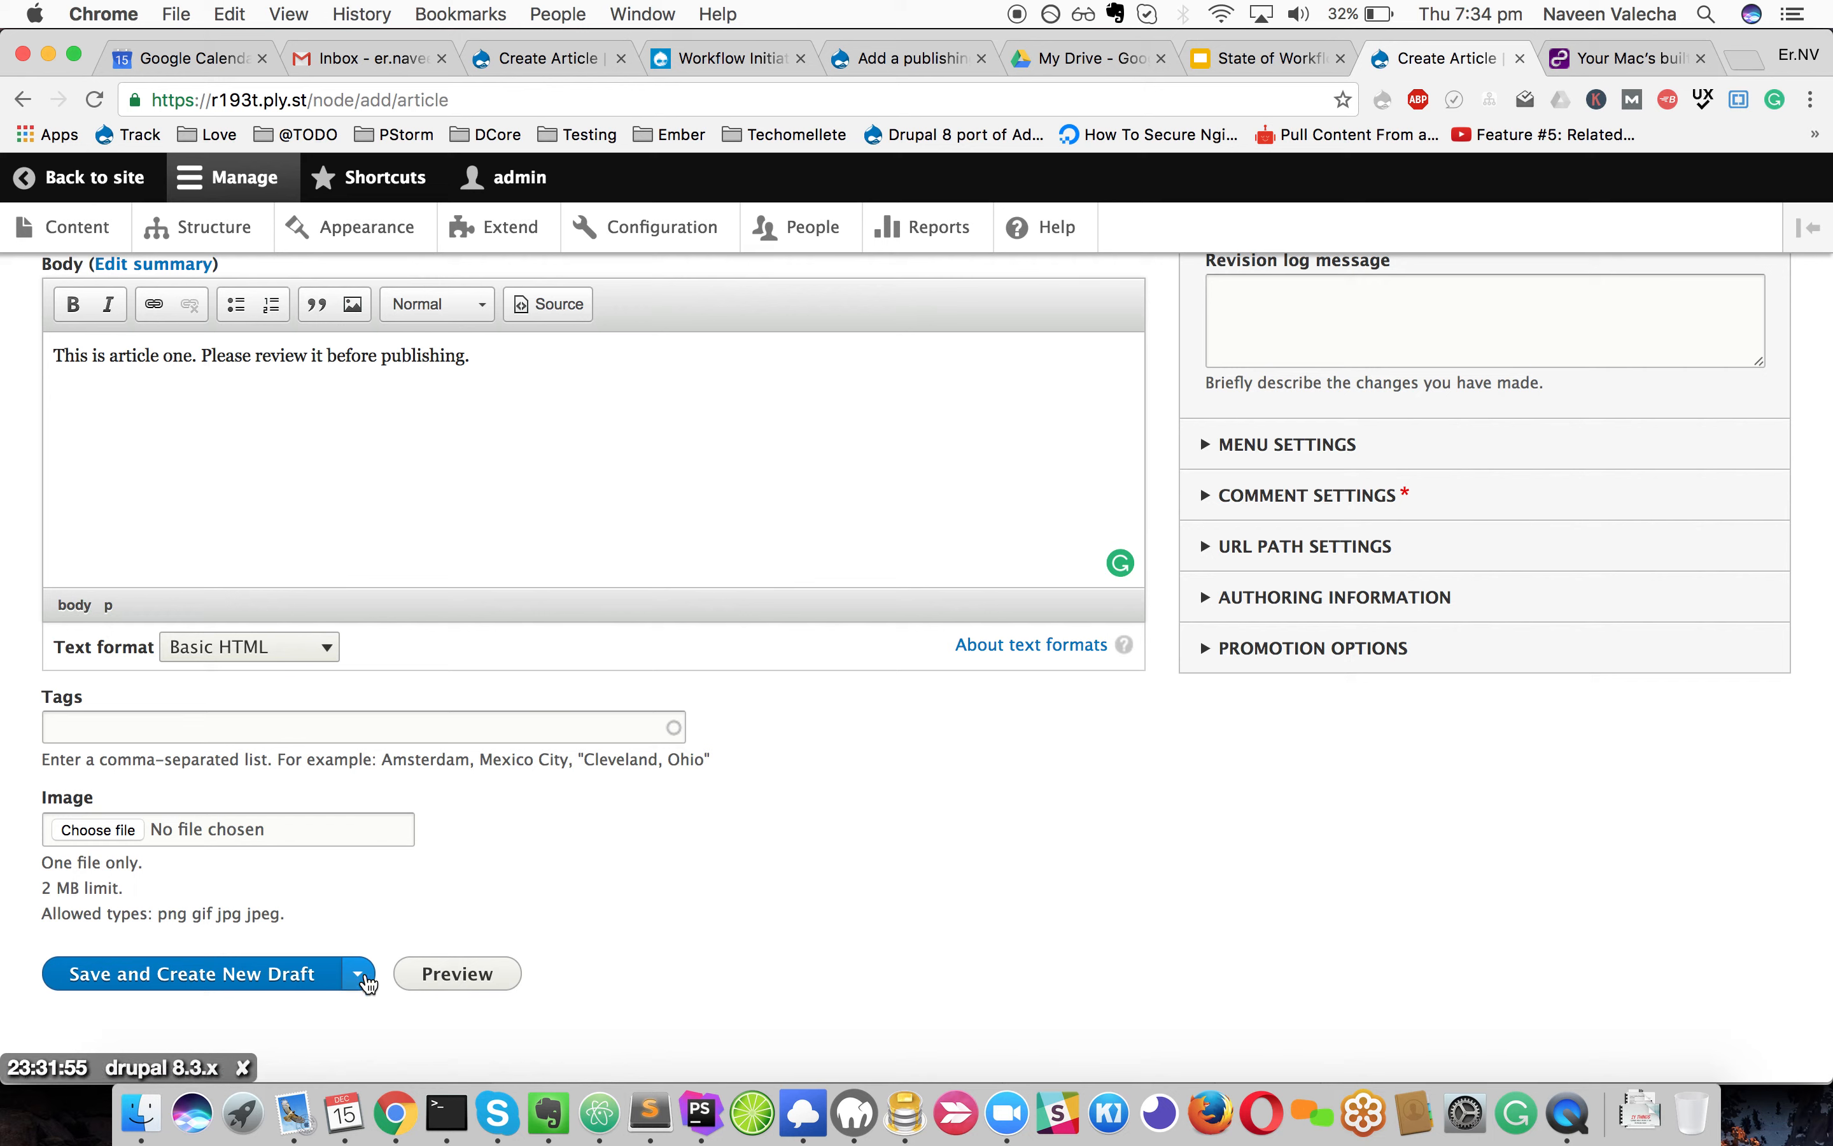
{"action": "left_click", "coordinate": [224, 978]}
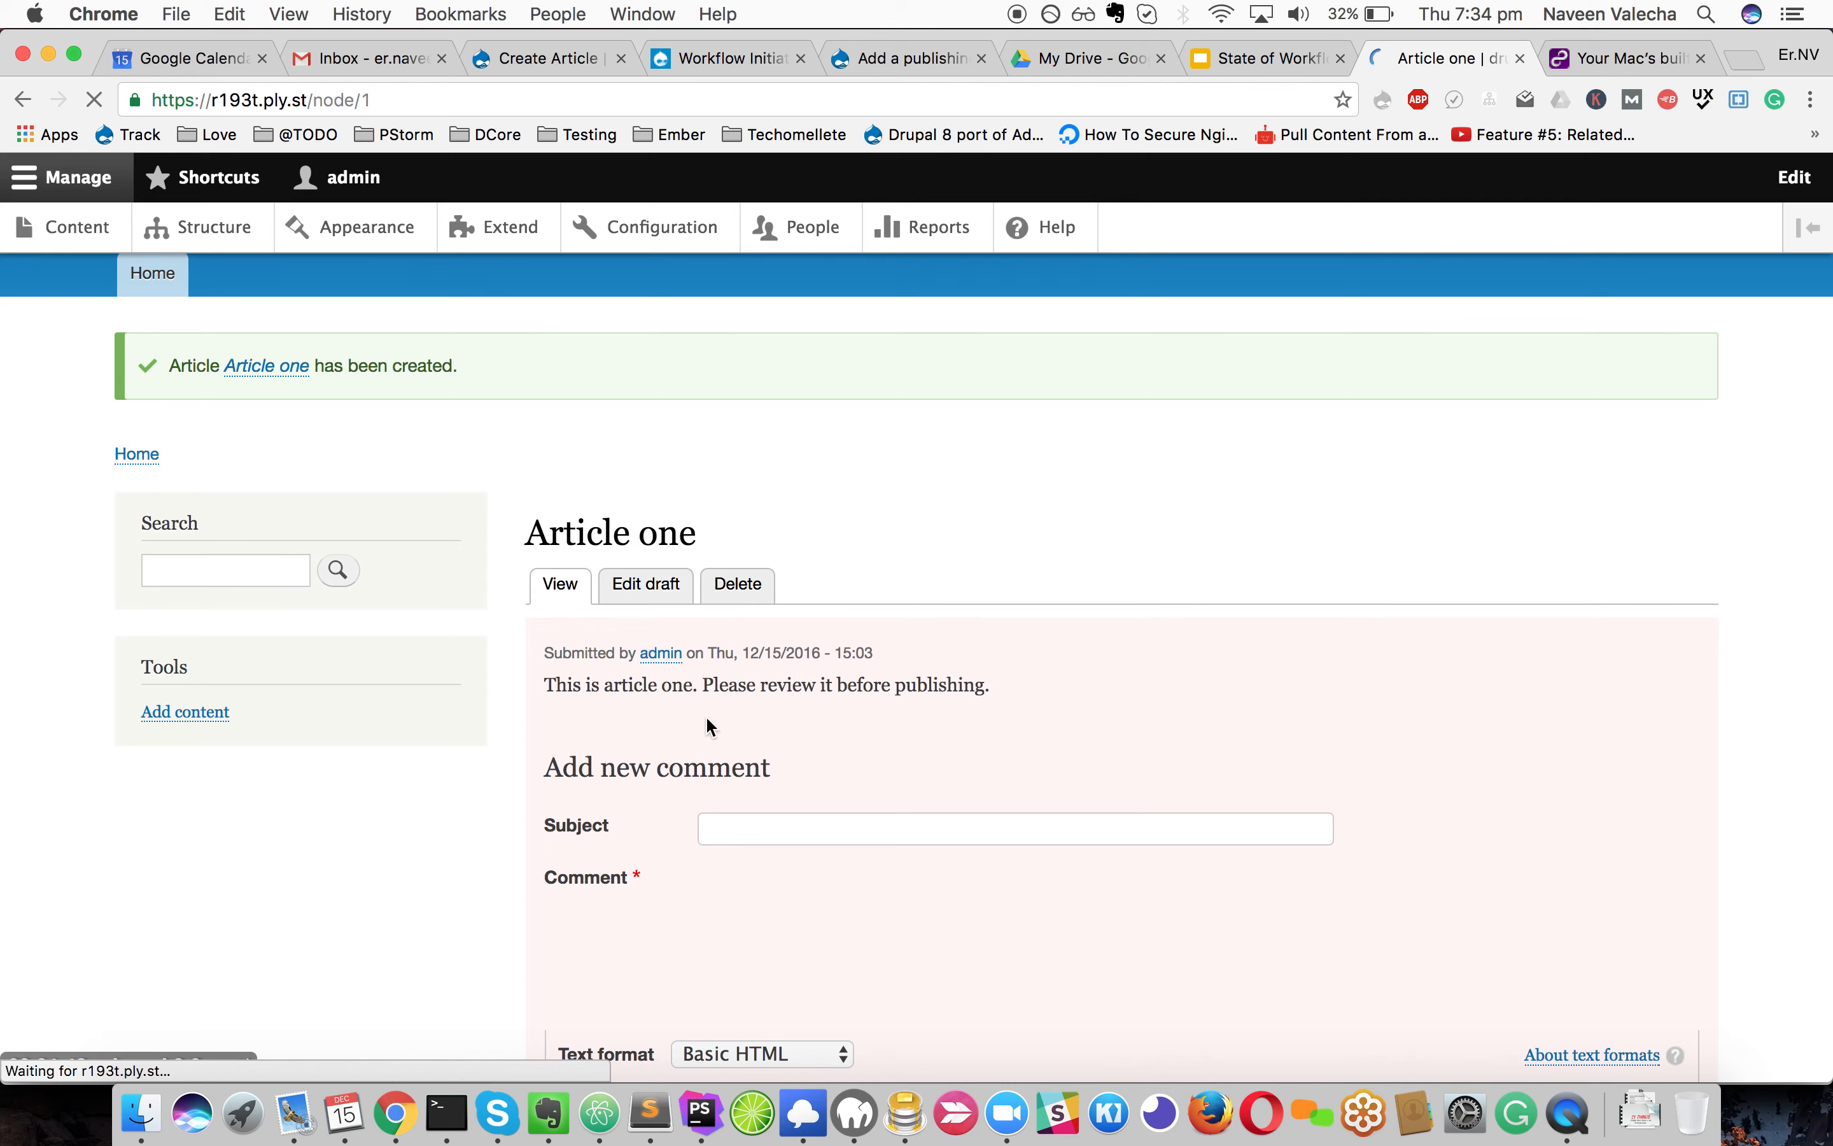
{"action": "scroll", "coordinate": [698, 739], "scroll_direction": "down", "scroll_amount": 2}
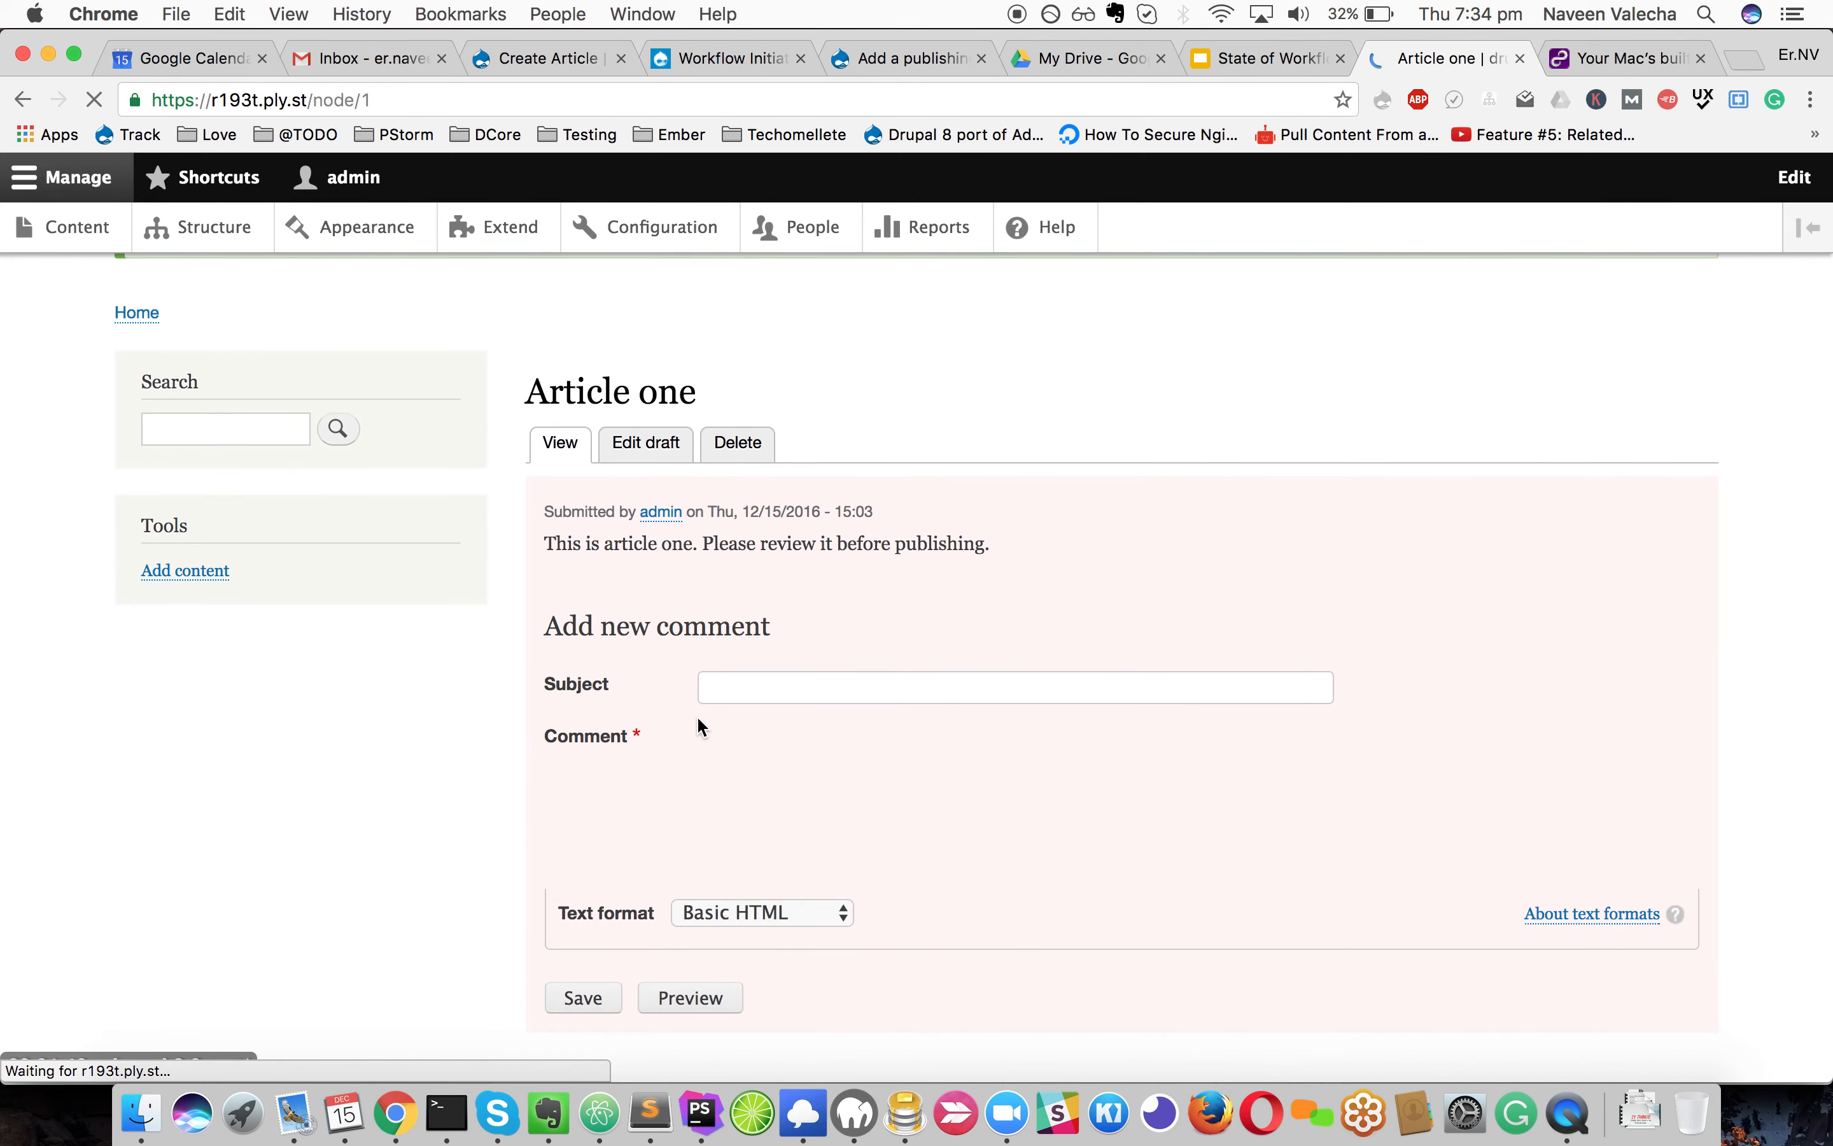
Open the Article one draft for editing and shorten its title to "Article"
{"action": "left_click", "coordinate": [645, 442]}
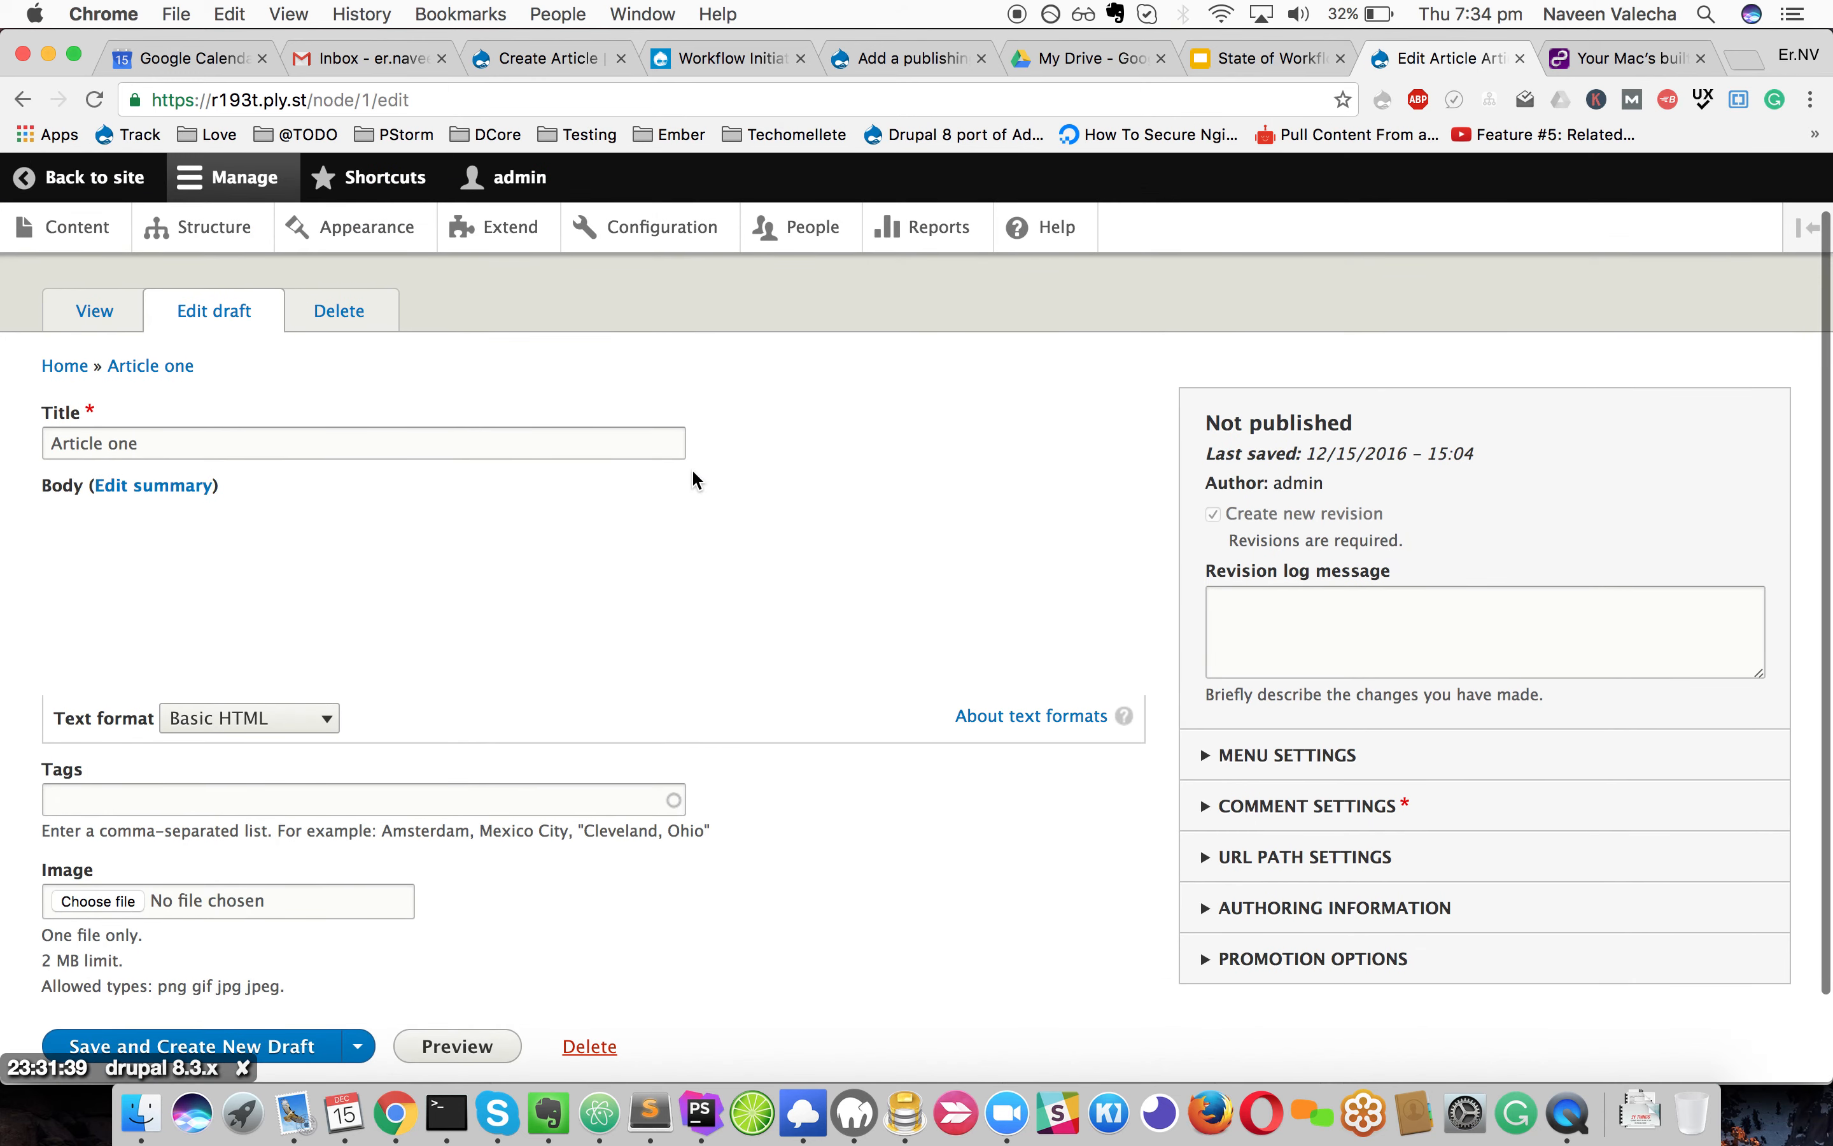
{"action": "scroll", "coordinate": [692, 469], "scroll_direction": "down", "scroll_amount": 4}
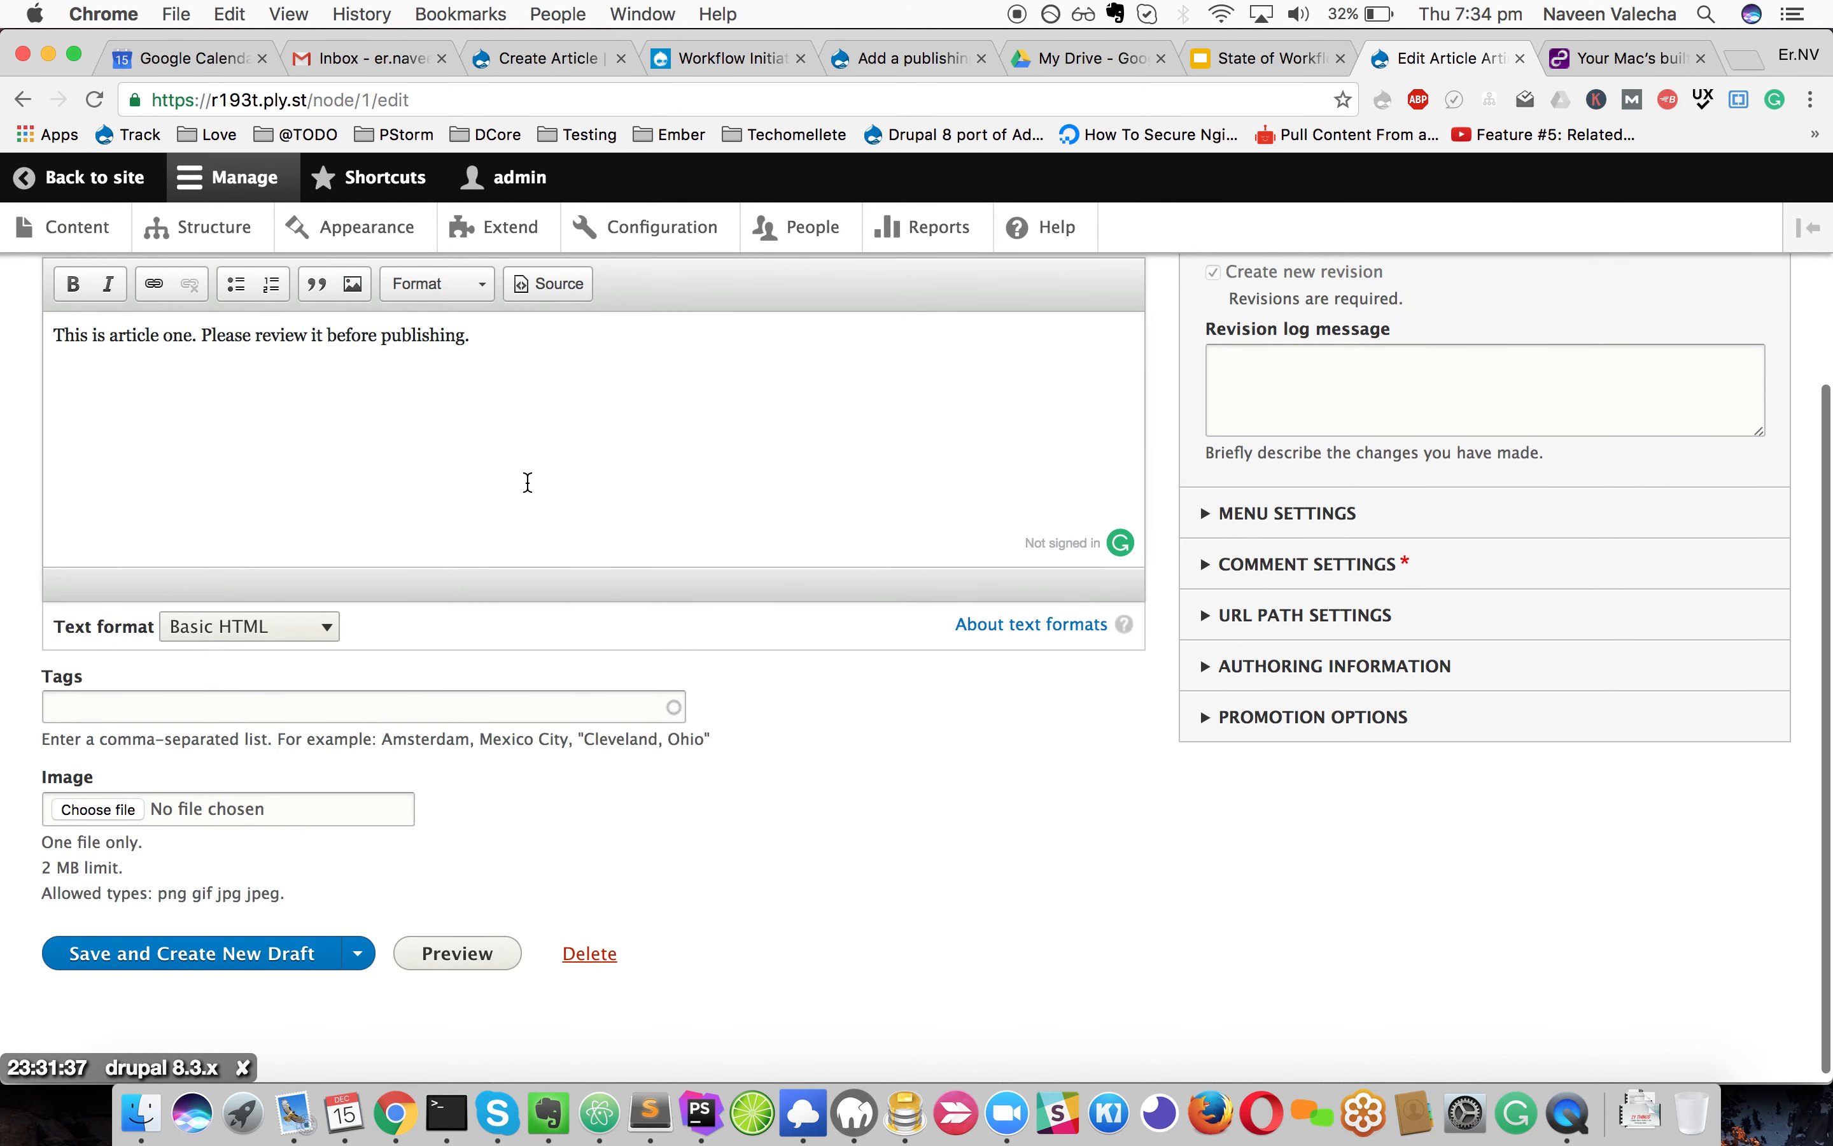
{"action": "scroll", "coordinate": [528, 482], "scroll_direction": "up", "scroll_amount": 4}
{"action": "left_click", "coordinate": [170, 514]}
{"action": "key", "text": "BackSpace"}
{"action": "key", "text": "BackSpace"}
{"action": "key", "text": "BackSpace"}
{"action": "key", "text": "BackSpace"}
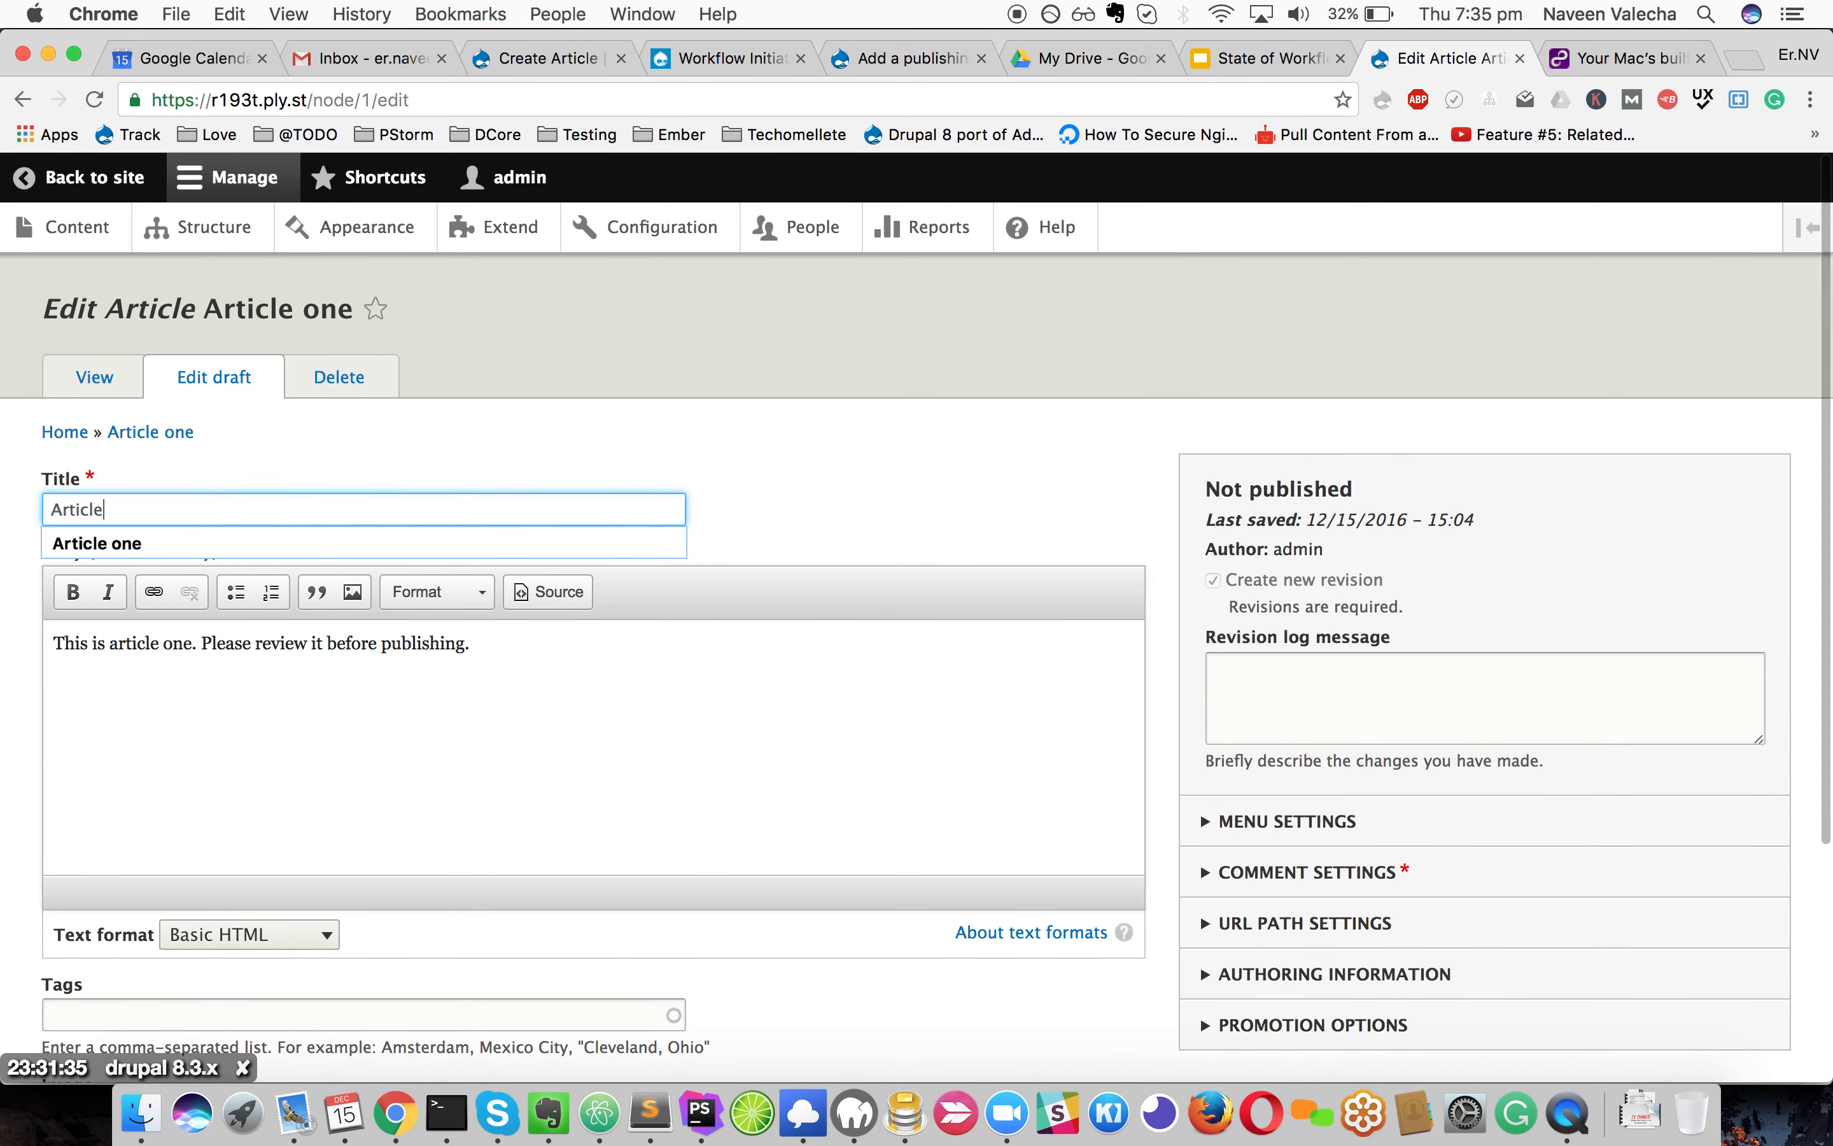
{"action": "key", "text": "BackSpace"}
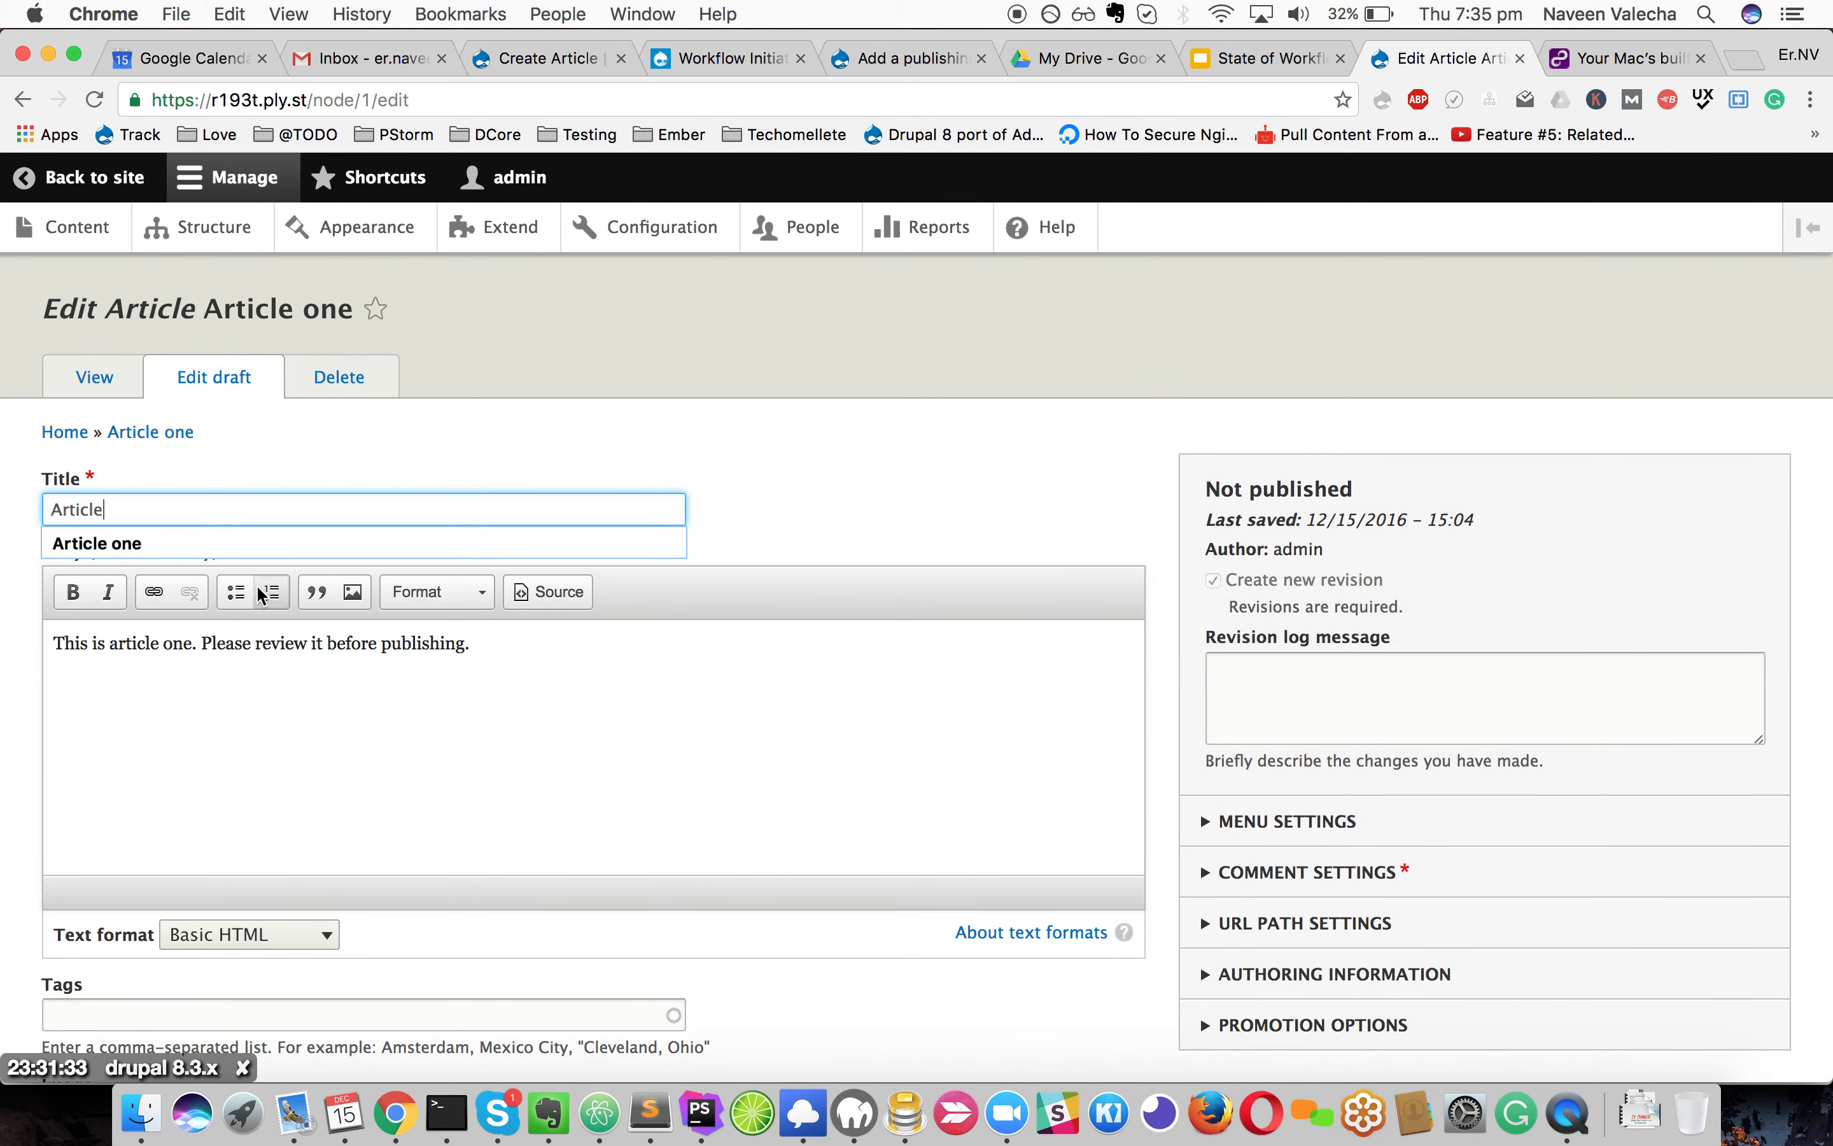
Remove the word "one" from the body so it reads "This is article. Please review it before publishing."
{"action": "left_click", "coordinate": [237, 708]}
{"action": "left_click", "coordinate": [161, 641]}
{"action": "left_click", "coordinate": [191, 643]}
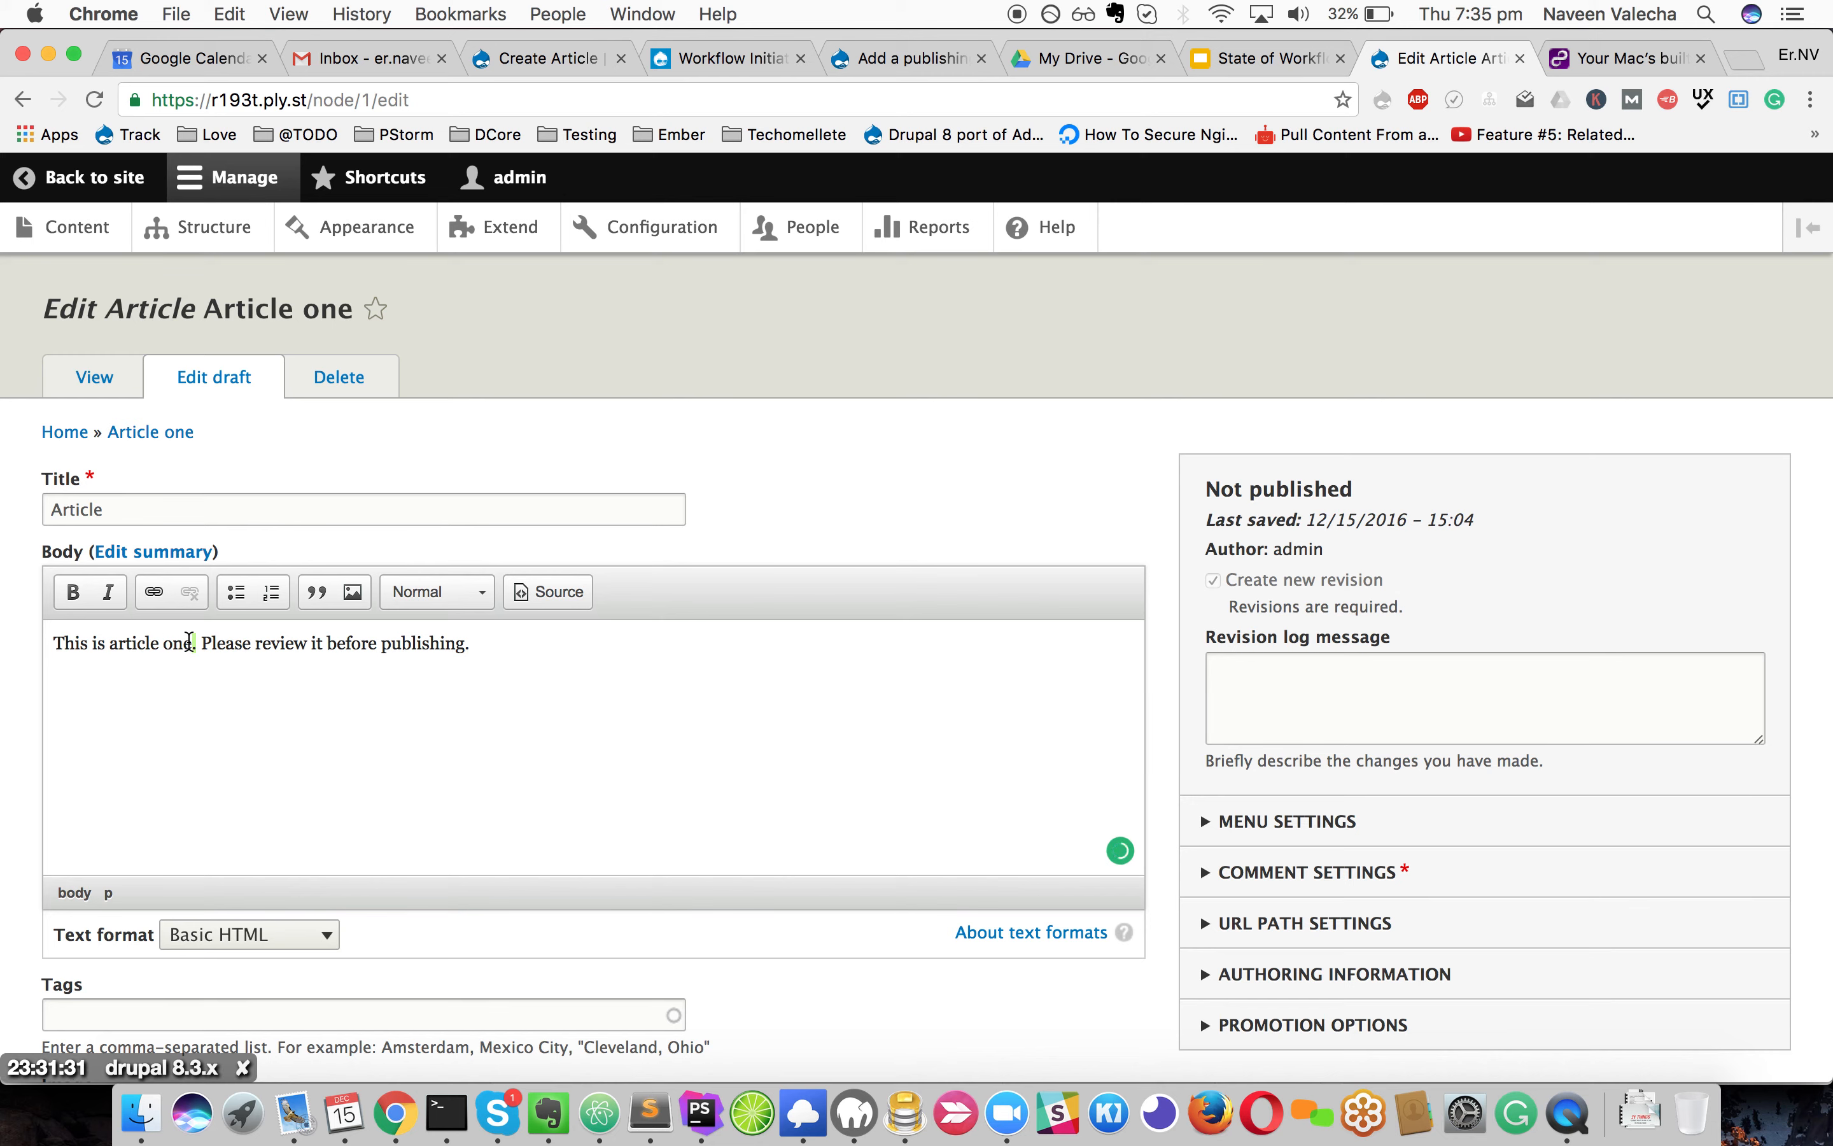
{"action": "left_click_drag", "start_coordinate": [193, 643], "coordinate": [158, 643]}
{"action": "key", "text": "BackSpace"}
Save the edited article with the Save and Publish option
{"action": "scroll", "coordinate": [402, 706], "scroll_direction": "down", "scroll_amount": 1}
{"action": "scroll", "coordinate": [401, 706], "scroll_direction": "down", "scroll_amount": 5}
{"action": "left_click", "coordinate": [357, 946]}
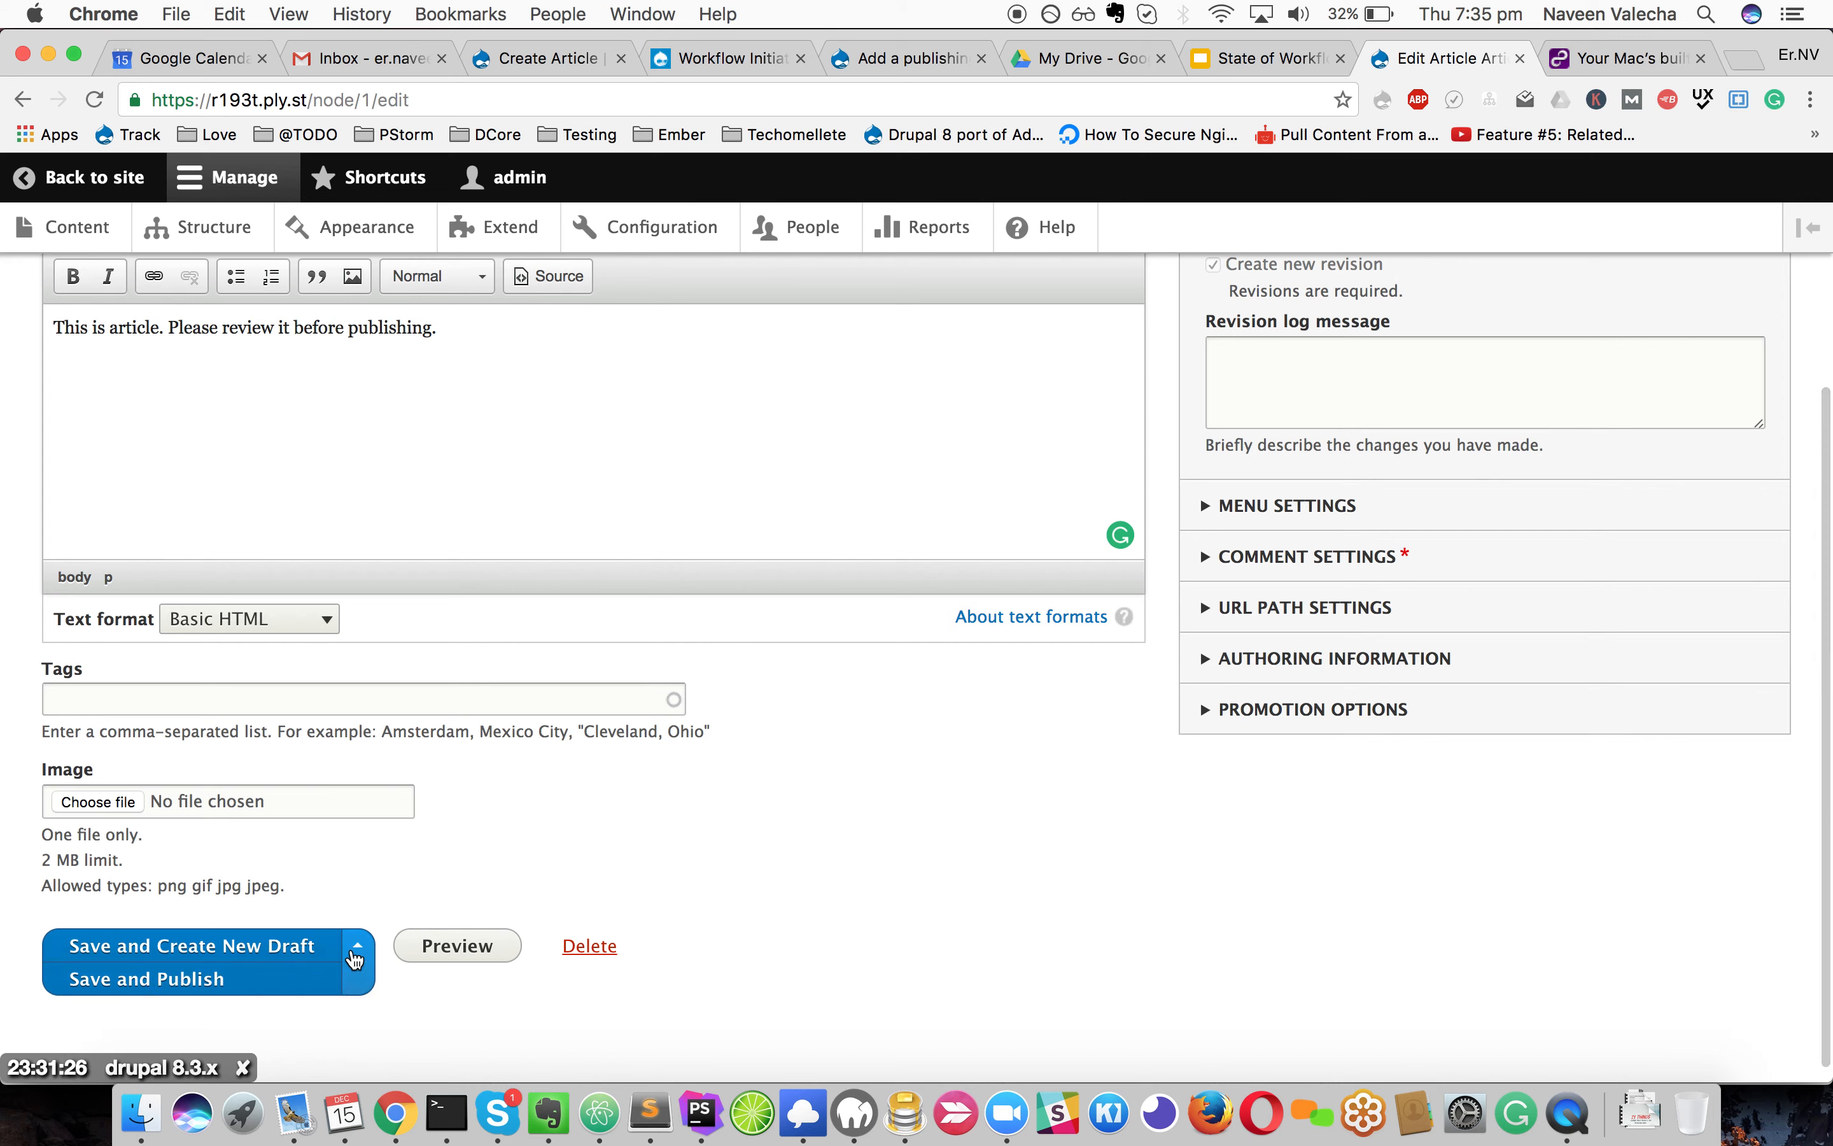
{"action": "left_click", "coordinate": [258, 983]}
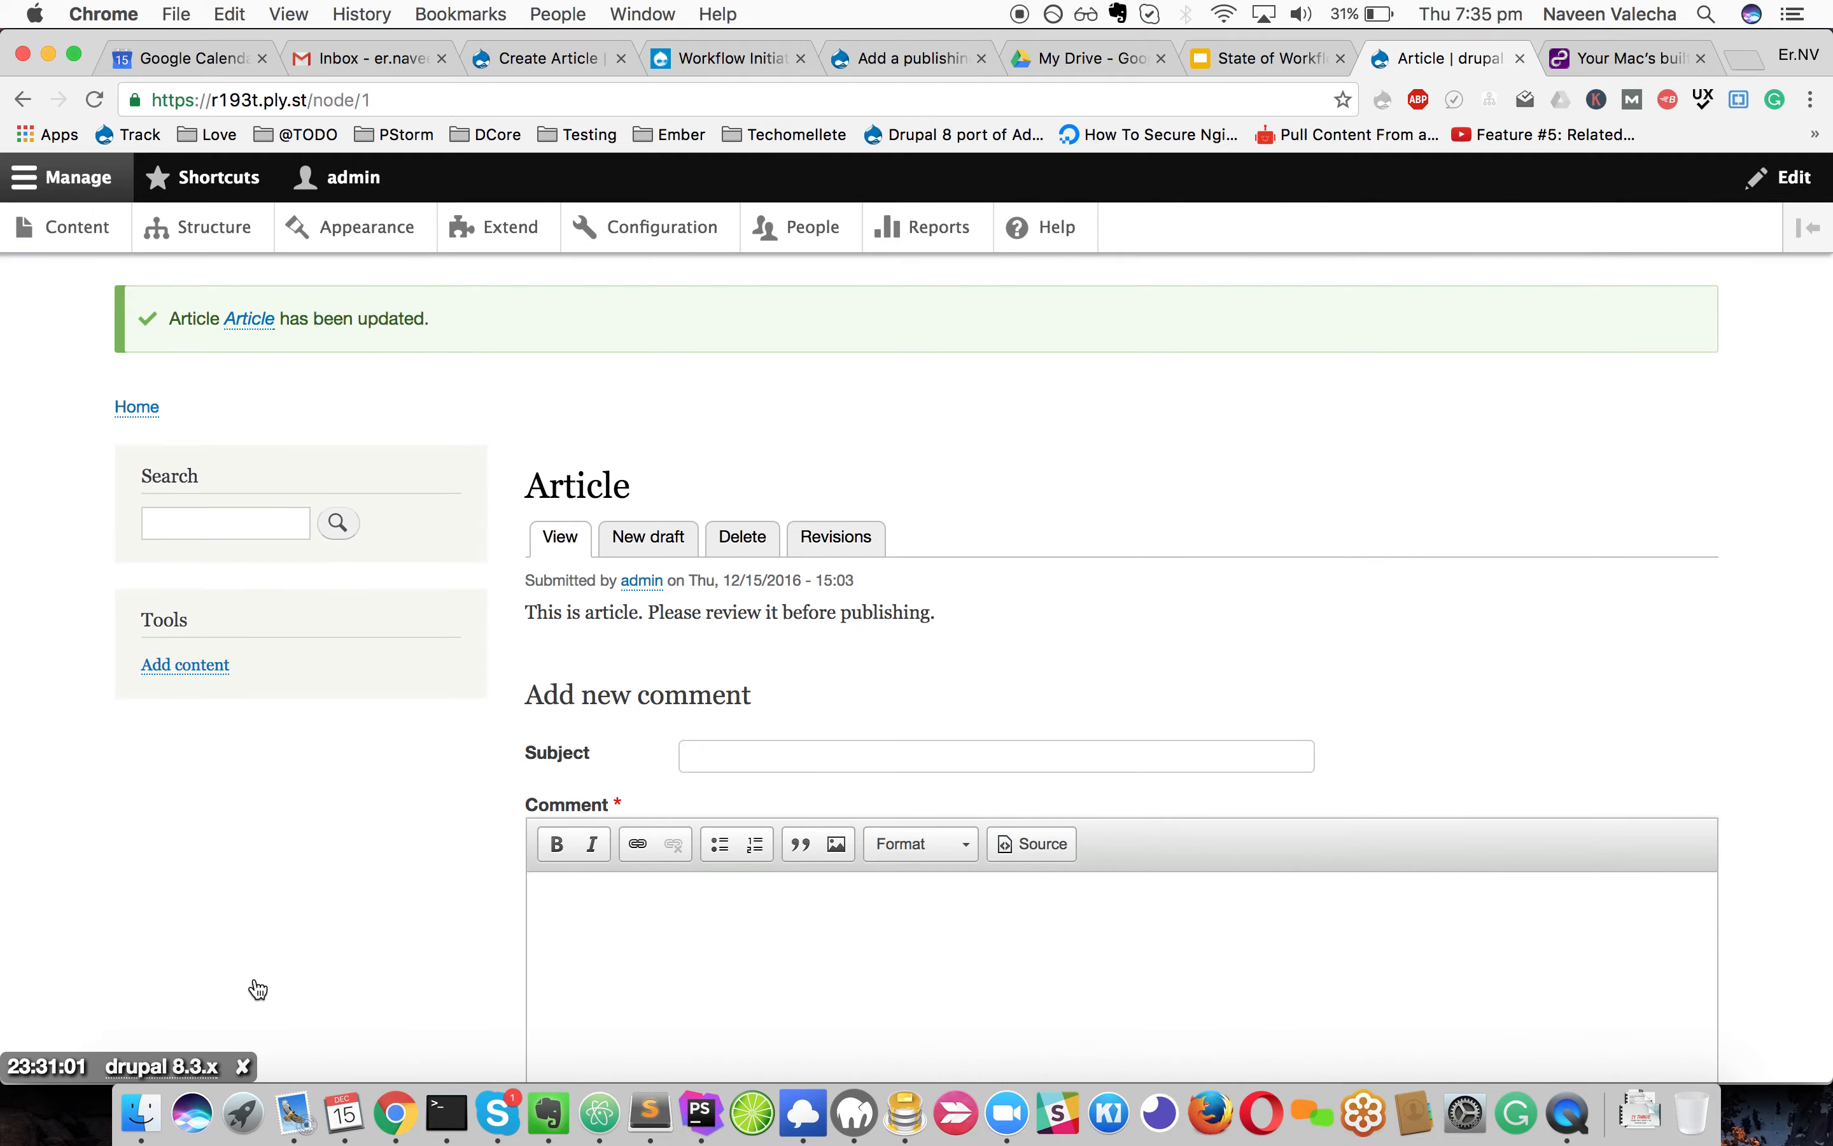
{"action": "scroll", "coordinate": [529, 836], "scroll_direction": "down", "scroll_amount": 10}
{"action": "scroll", "coordinate": [529, 838], "scroll_direction": "up", "scroll_amount": 10}
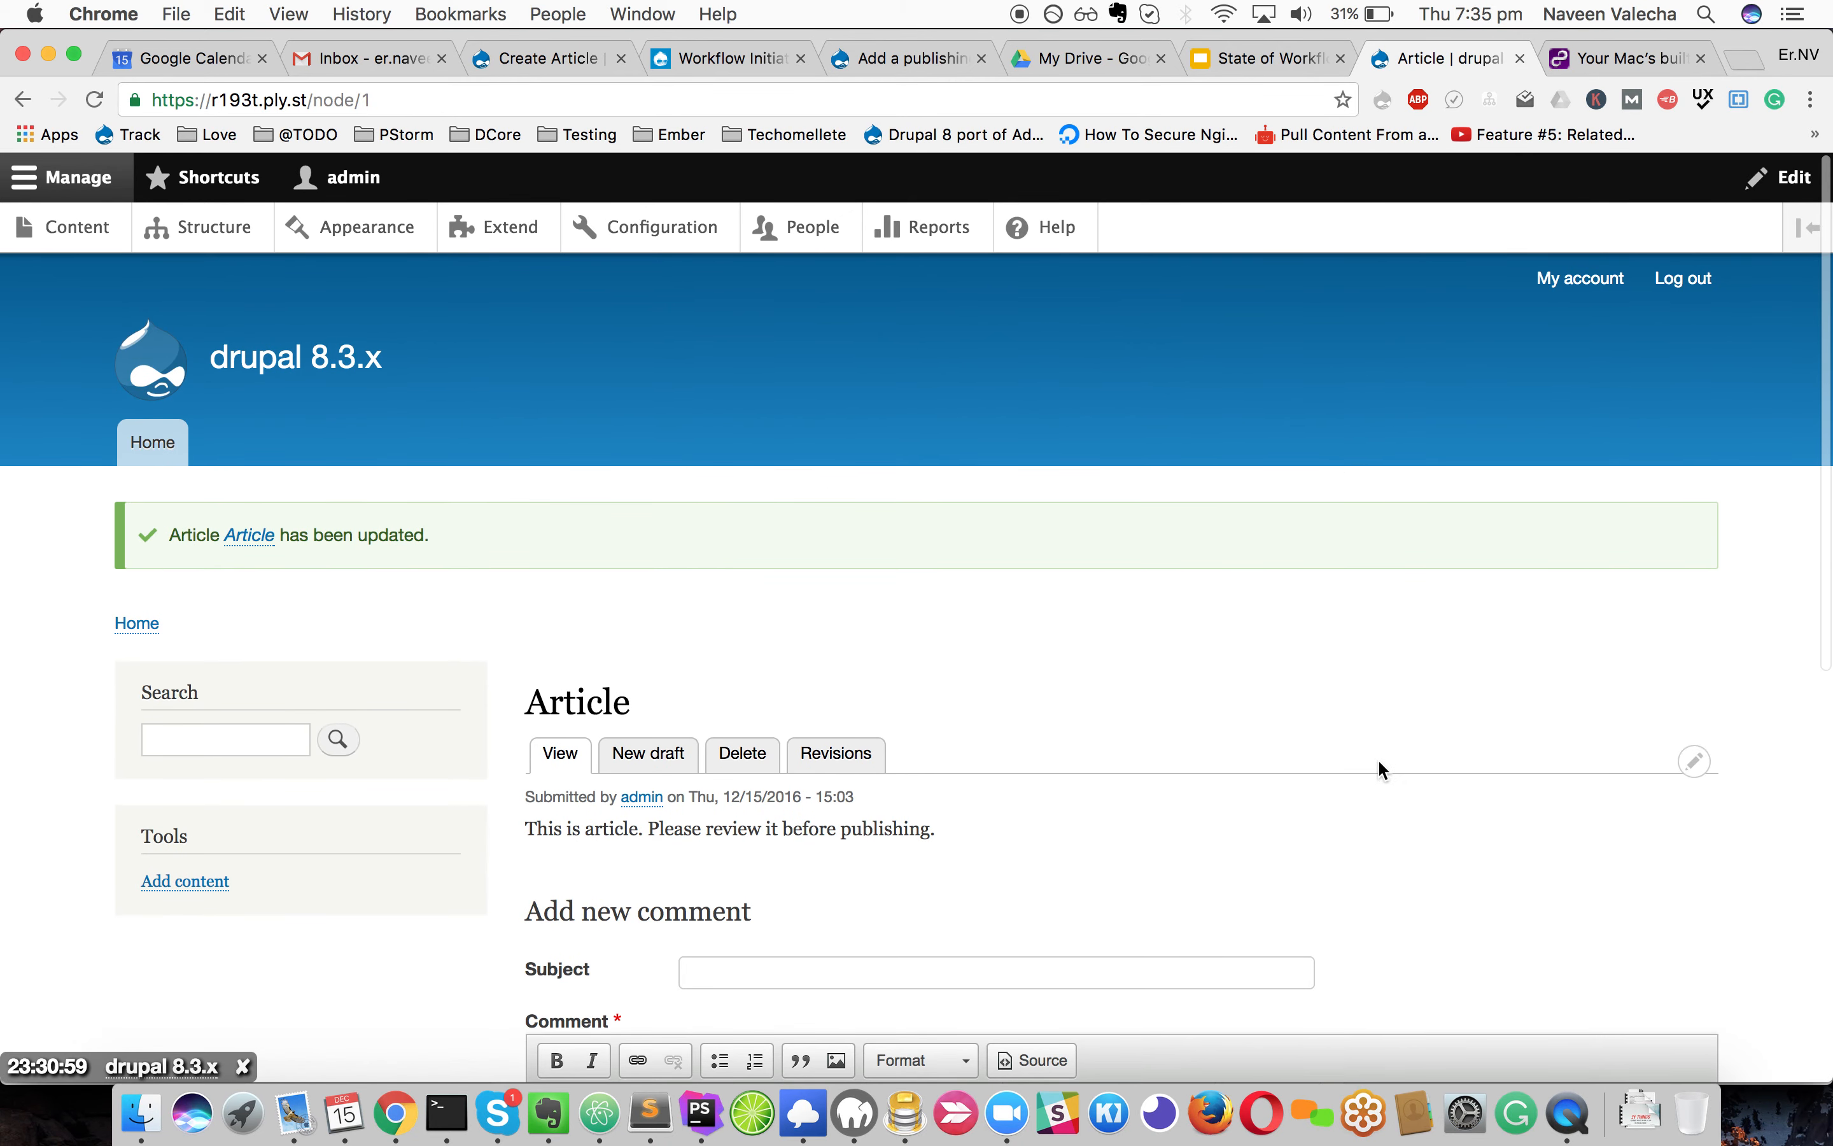
{"action": "left_click", "coordinate": [1568, 1112]}
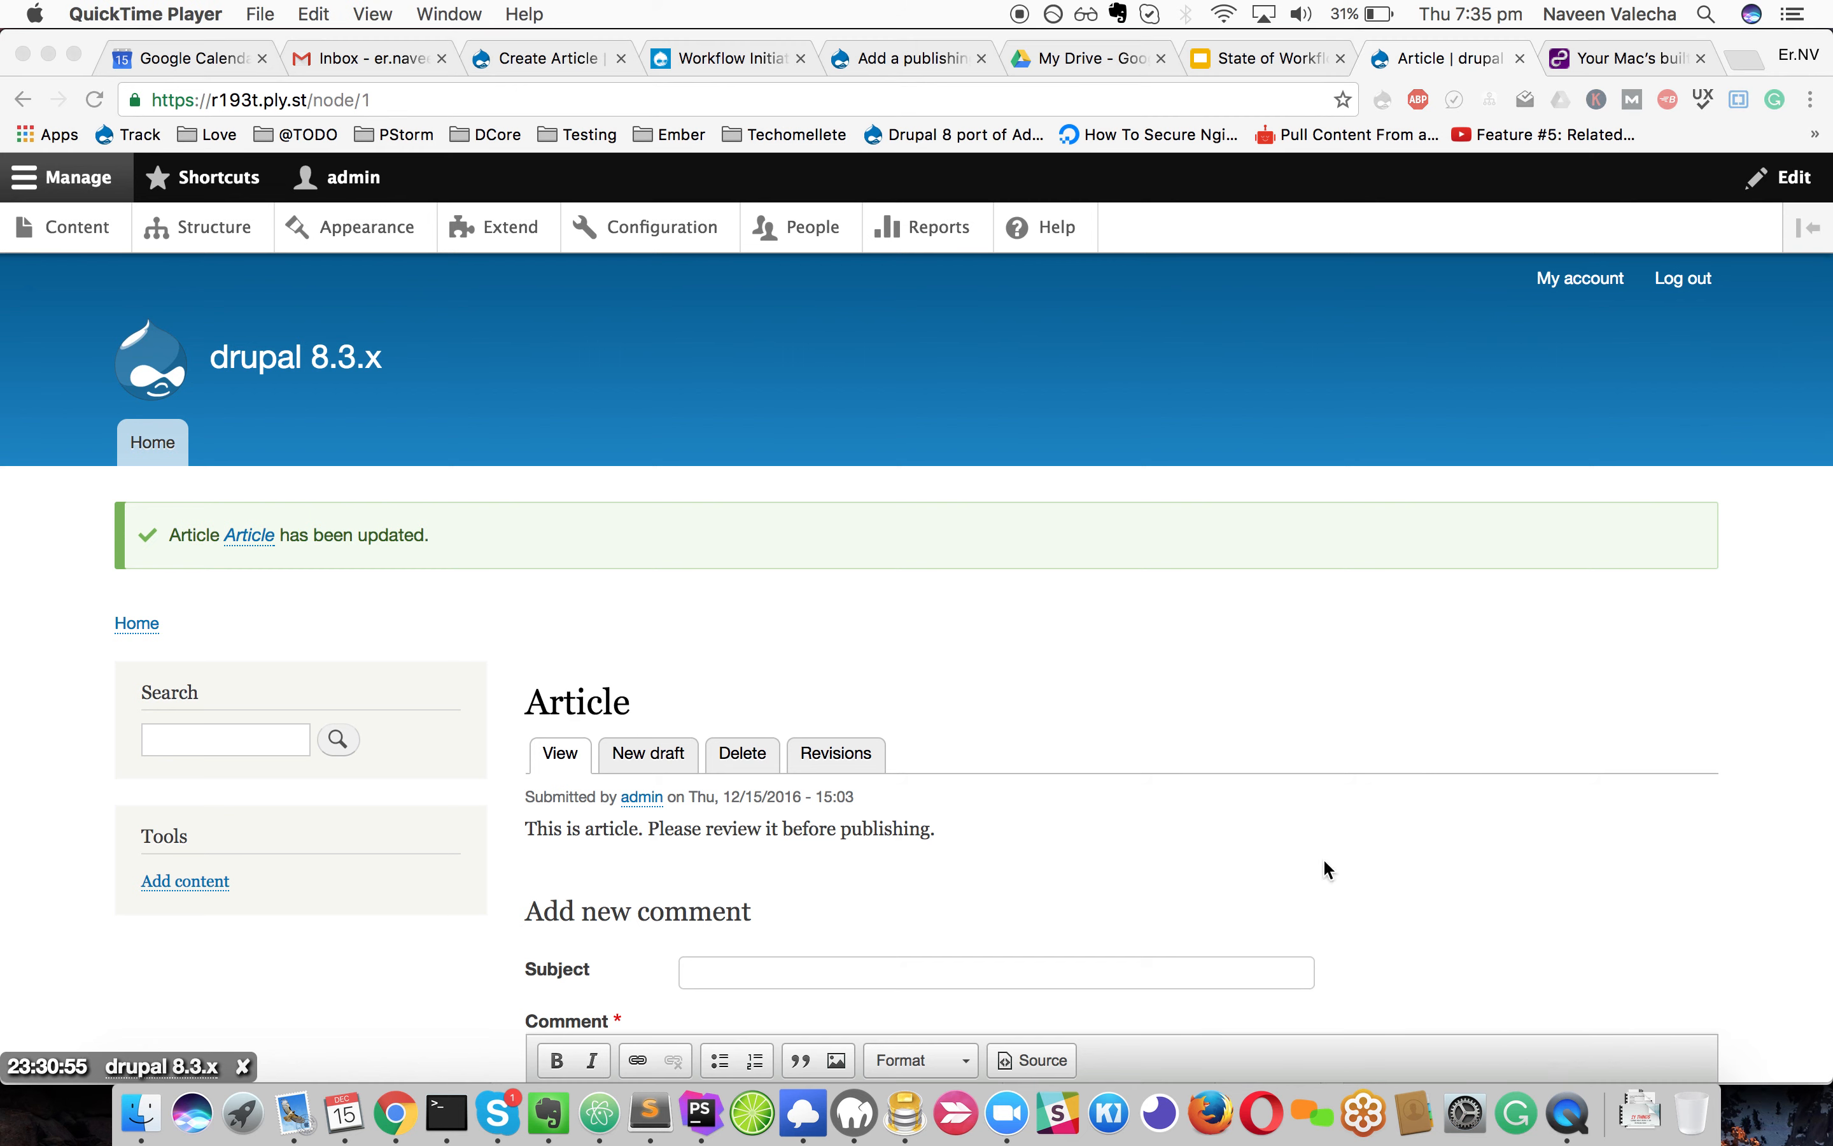